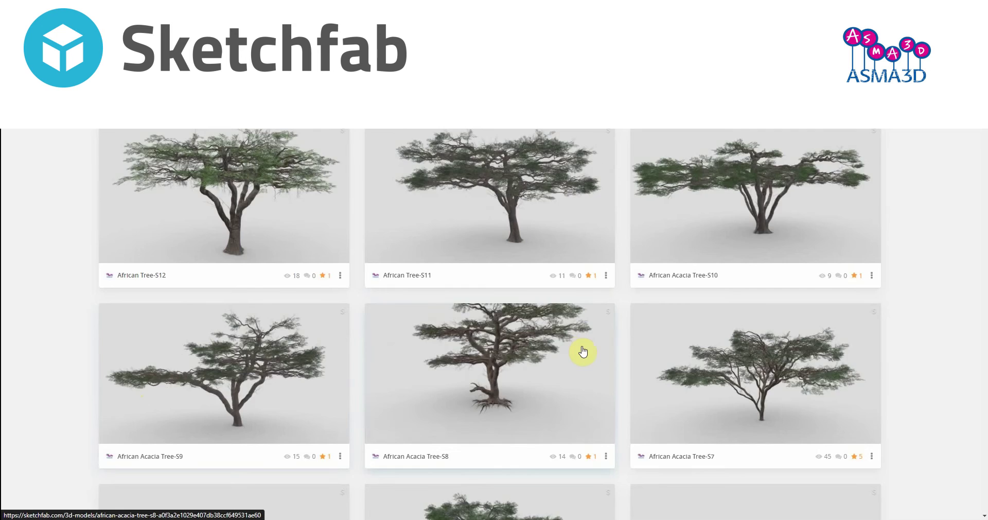
Browse the African tree models and examine African Acacia Tree-S10 and Tree-S9 from several angles
scroll(270, 286, "down", 5)
scroll(269, 284, "up", 2)
scroll(252, 278, "up", 5)
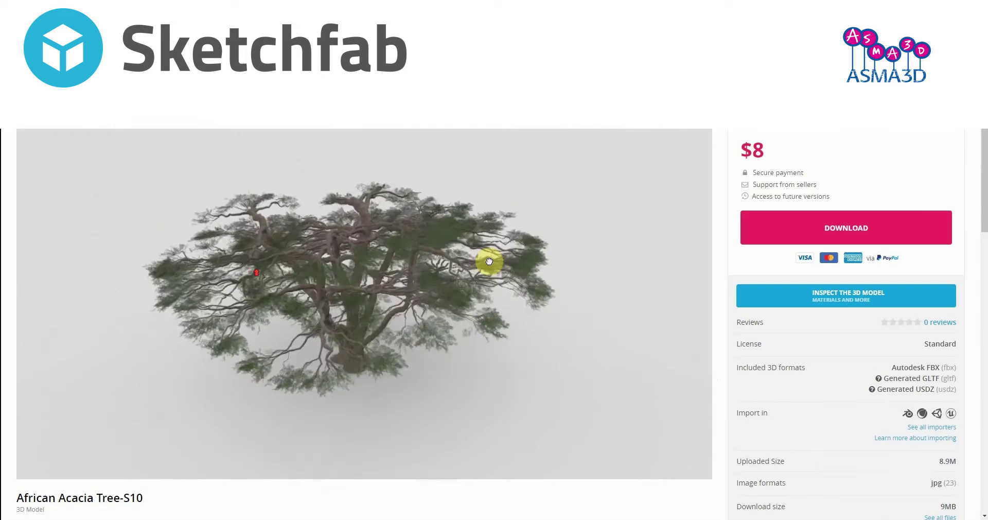
mouse_move(486, 260)
left_mouse_down()
mouse_move(455, 267)
mouse_move(336, 238)
left_mouse_up()
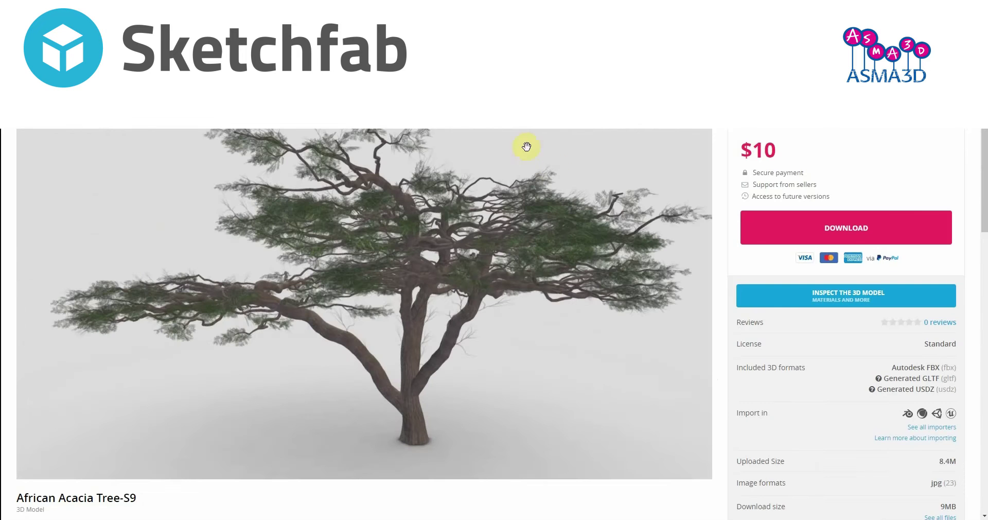
left_click_drag(525, 145, 473, 167)
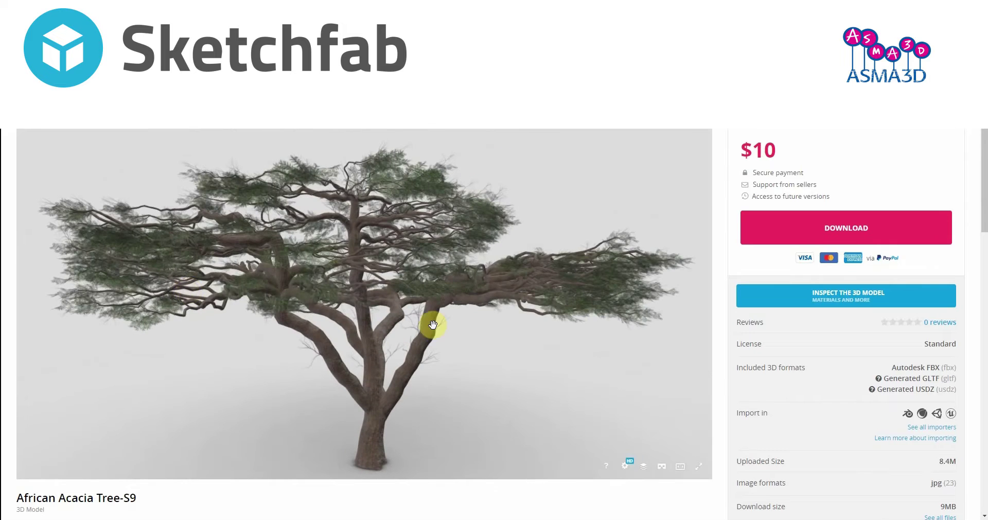
left_click_drag(433, 324, 546, 289)
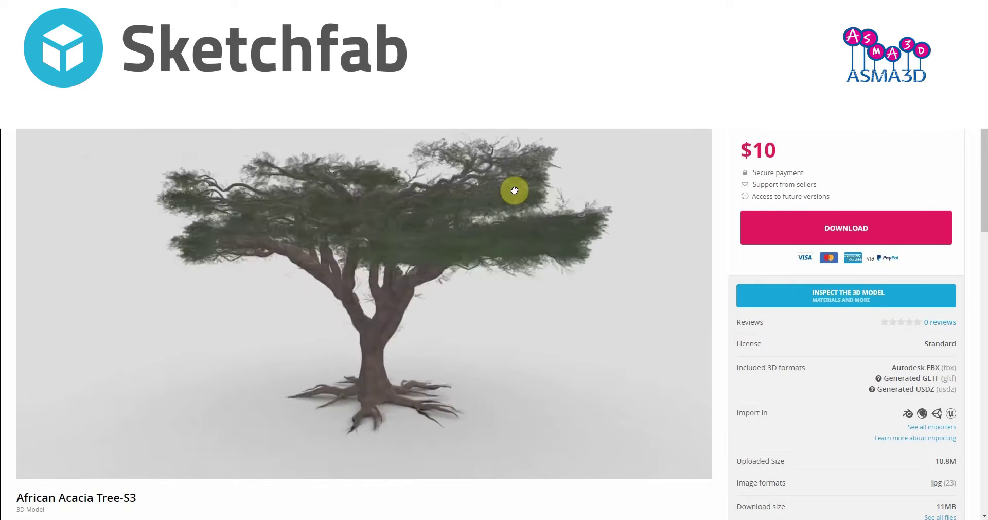
Examine the African Acacia Tree-S3 model from several angles, including a close look at its branches and foliage
mouse_move(515, 190)
left_mouse_down()
mouse_move(355, 197)
mouse_move(455, 237)
mouse_move(521, 237)
mouse_move(507, 295)
mouse_move(507, 259)
mouse_move(391, 242)
mouse_move(407, 246)
mouse_move(408, 232)
left_mouse_up()
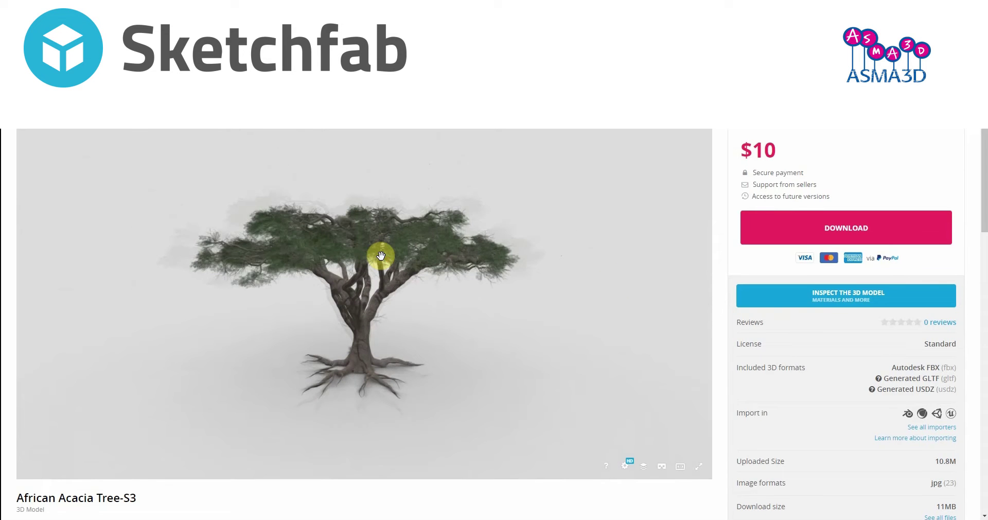
scroll(380, 253, "up", 3)
left_click_drag(434, 229, 505, 229)
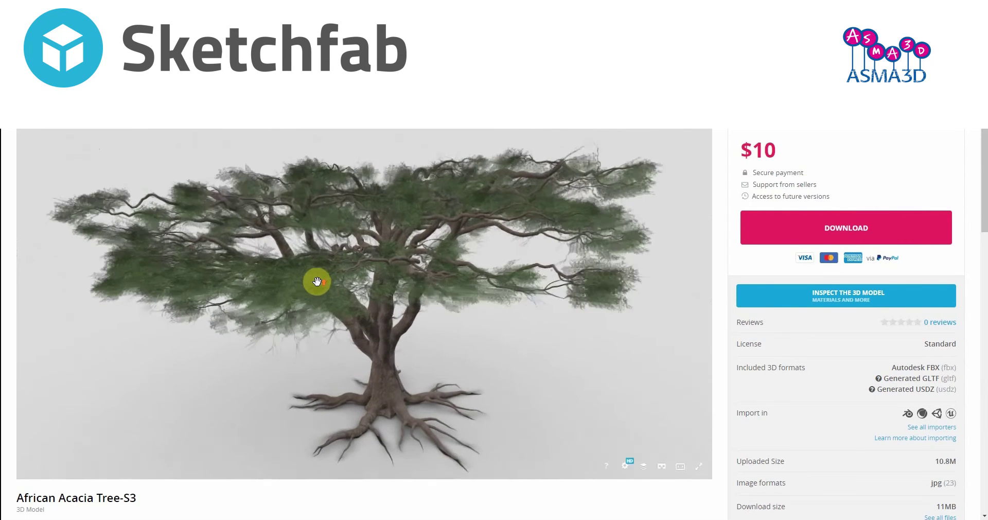
scroll(317, 282, "up", 3)
left_click_drag(319, 286, 336, 298)
scroll(337, 301, "up", 3)
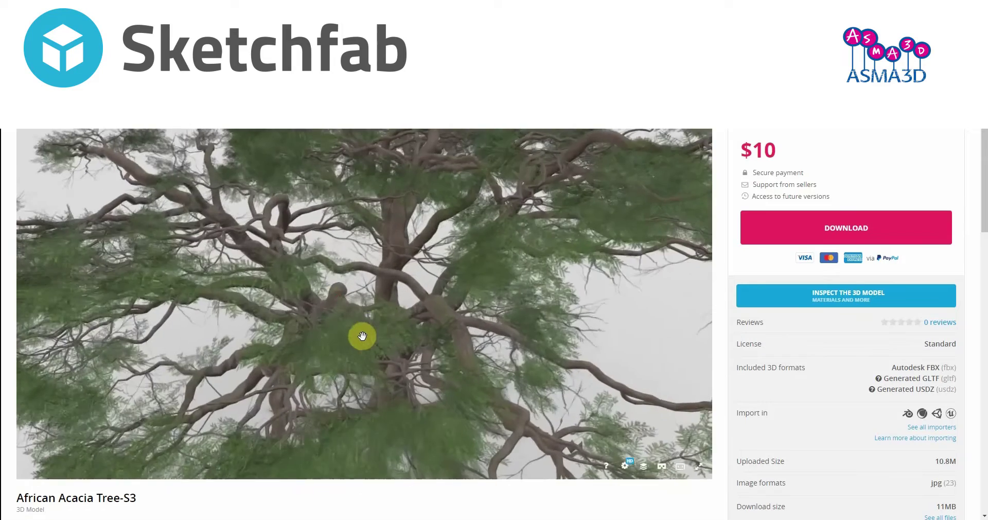
left_click_drag(361, 332, 360, 319)
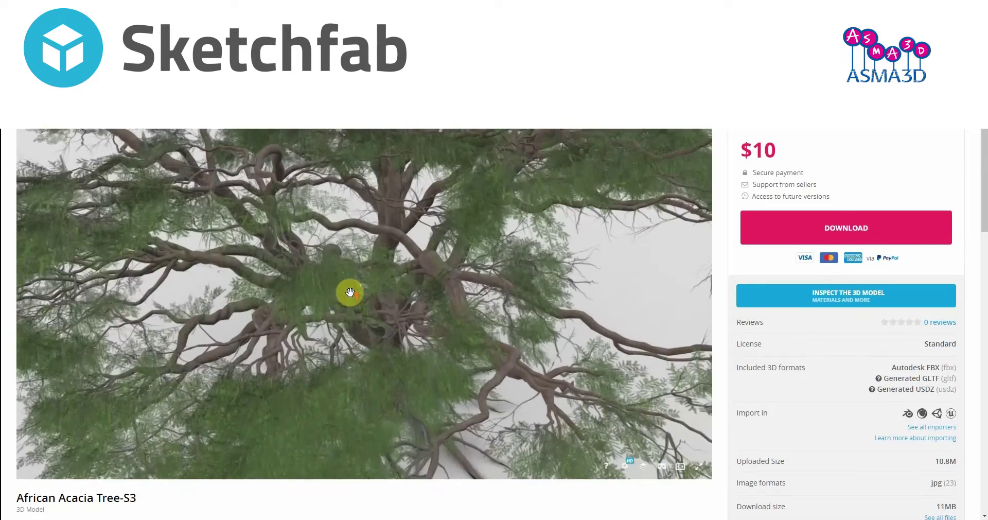
scroll(349, 293, "up", 4)
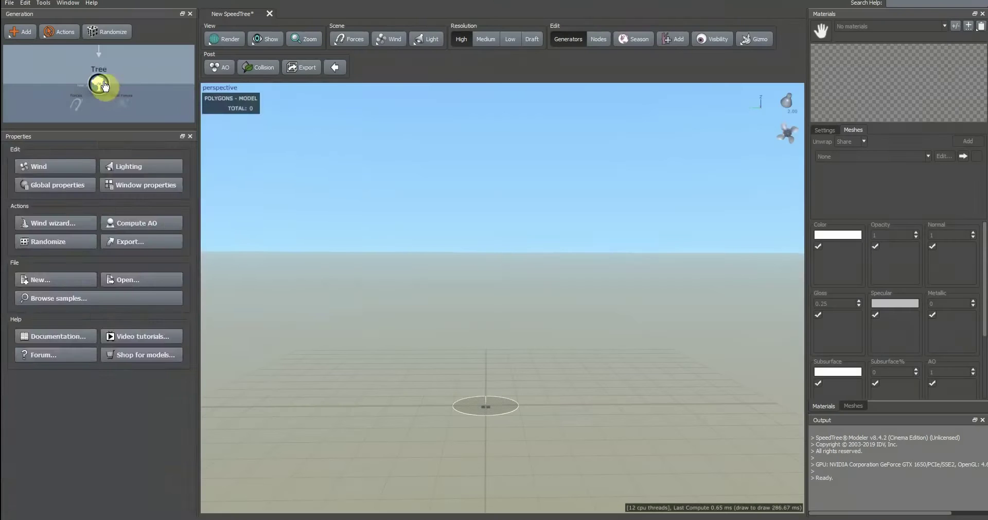
In SpeedTree Modeler, add a Trunk generator to the Tree node
right_click(106, 84)
mouse_move(144, 88)
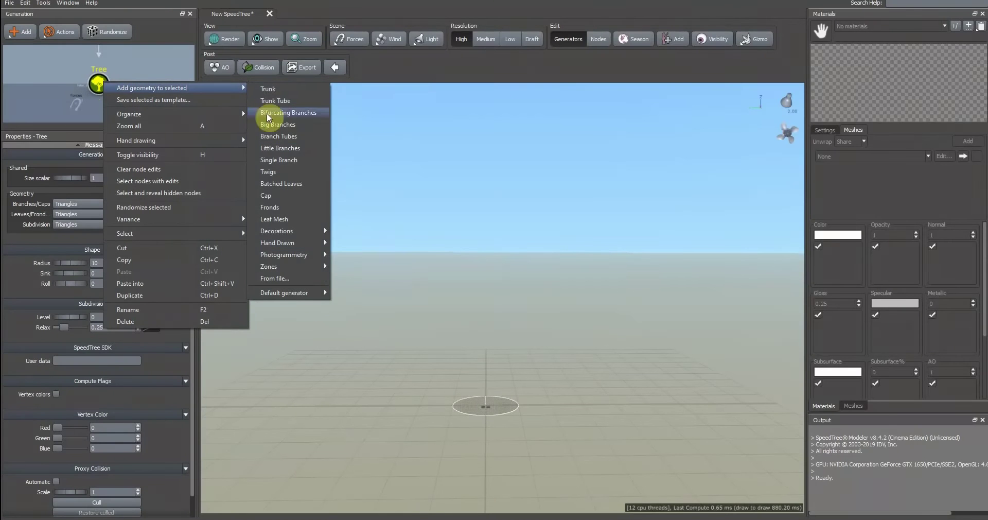
left_click(276, 90)
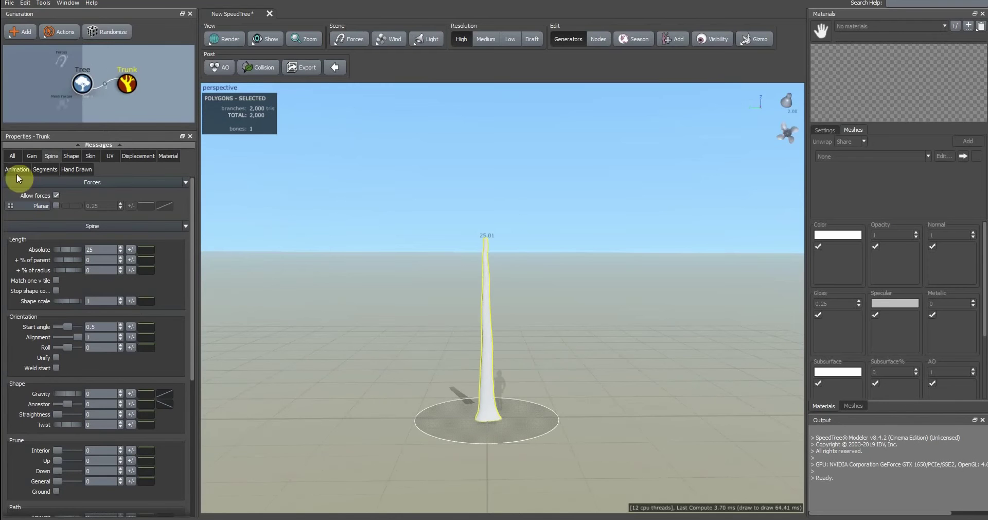
Thicken the trunk by setting its absolute skin radius to 2.82
left_click(89, 154)
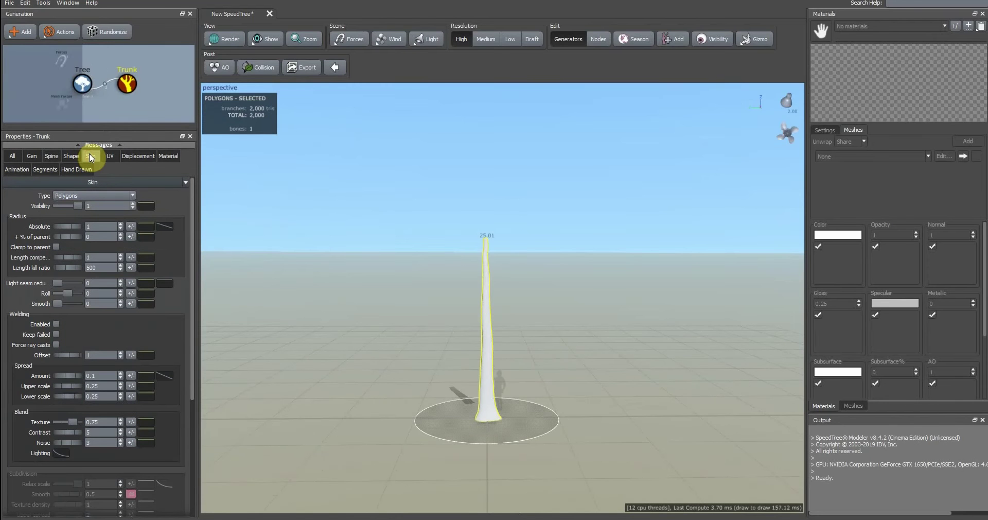
scroll(529, 286, "up", 2)
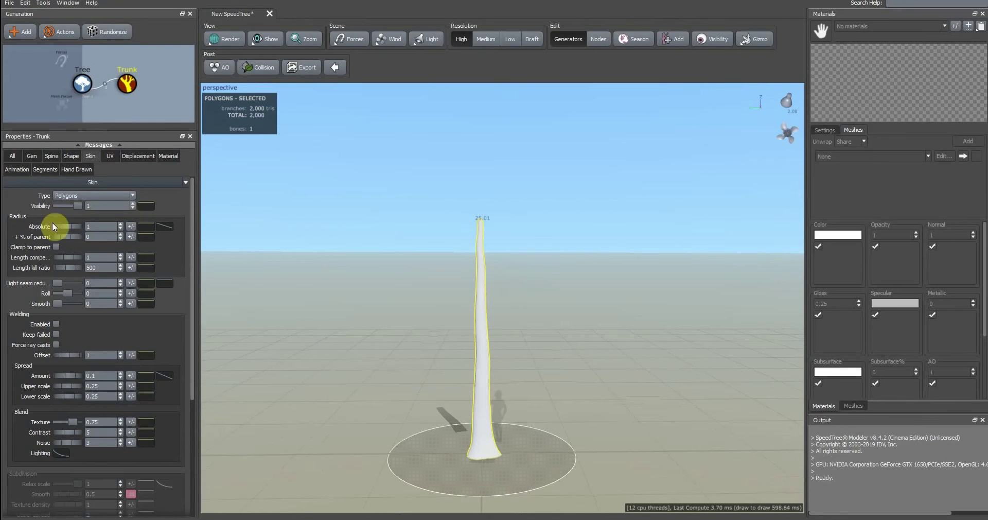
left_click(91, 237)
left_click_drag(60, 225, 154, 223)
left_click_drag(463, 220, 478, 237)
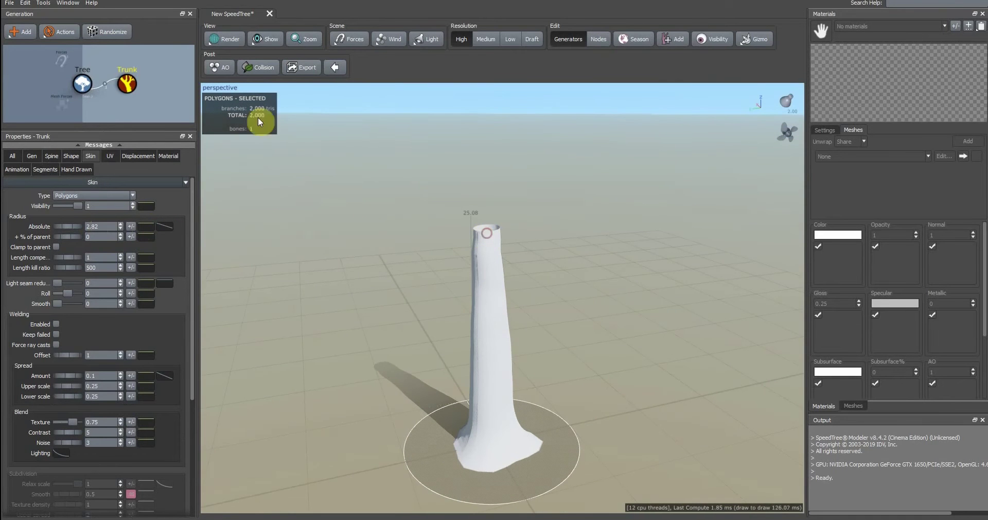
Switch the viewport rendering to the mode that shows the trunk's polygon wireframe
left_click(221, 40)
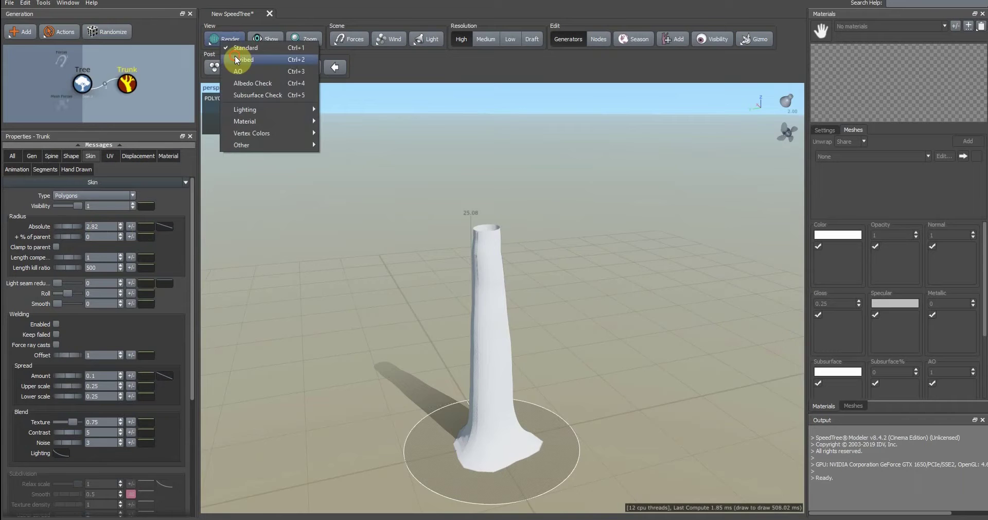
left_click(236, 58)
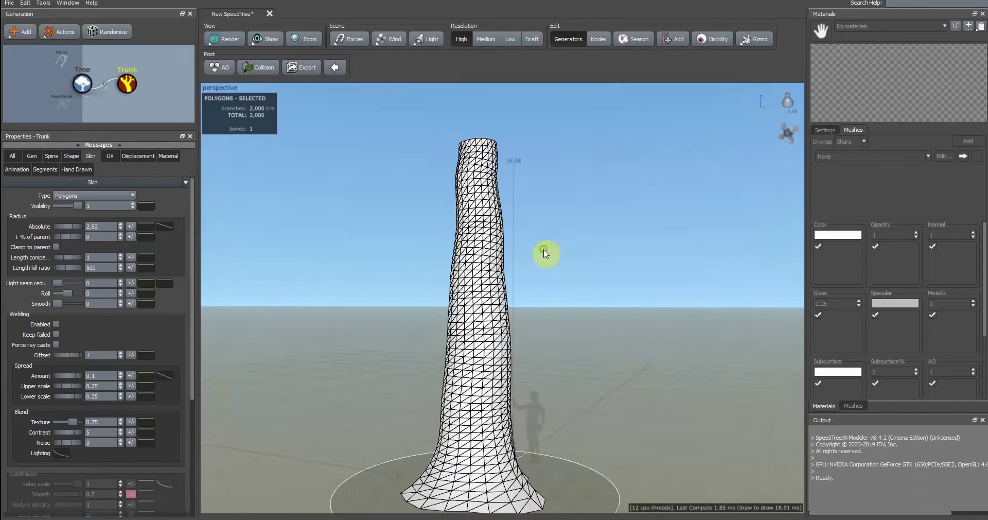
scroll(543, 251, "down", 2)
left_click_drag(544, 250, 498, 298)
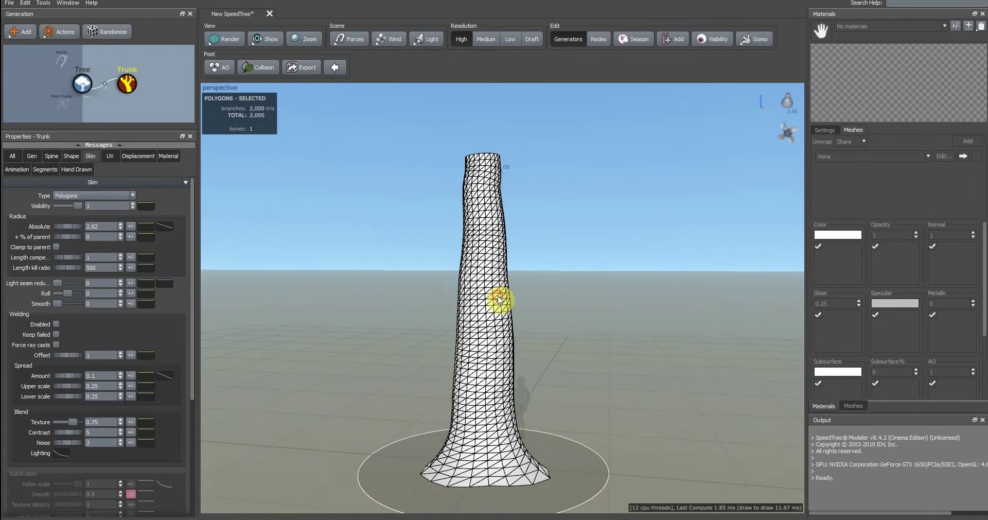
Set the trunk's segment accuracy to 20 and its absolute length segments to 10
left_click(498, 300)
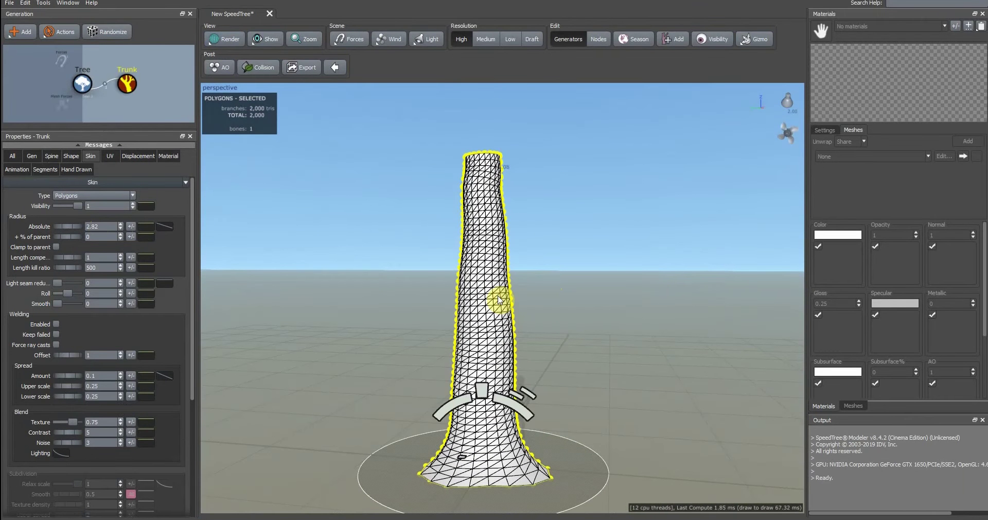
left_click(43, 170)
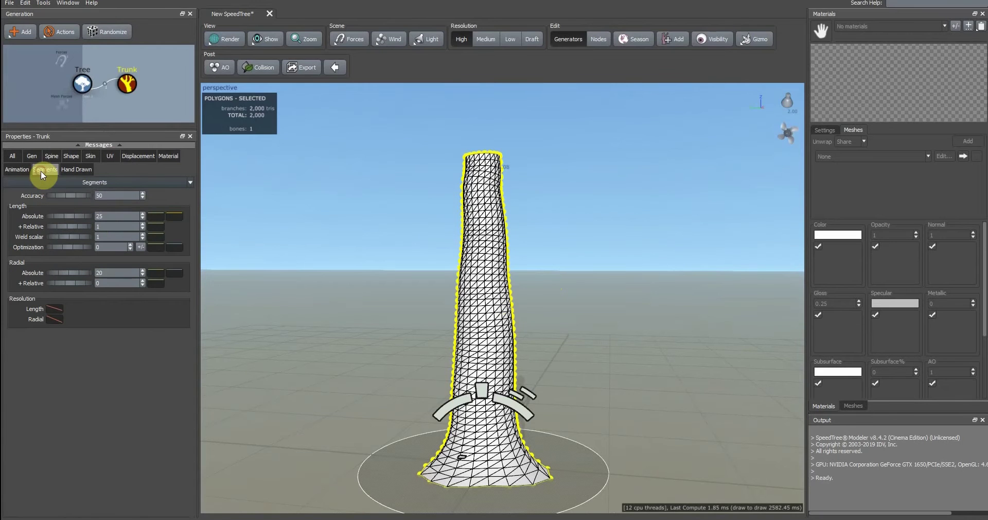
double_click(93, 195)
type("20")
key("Return")
double_click(120, 216)
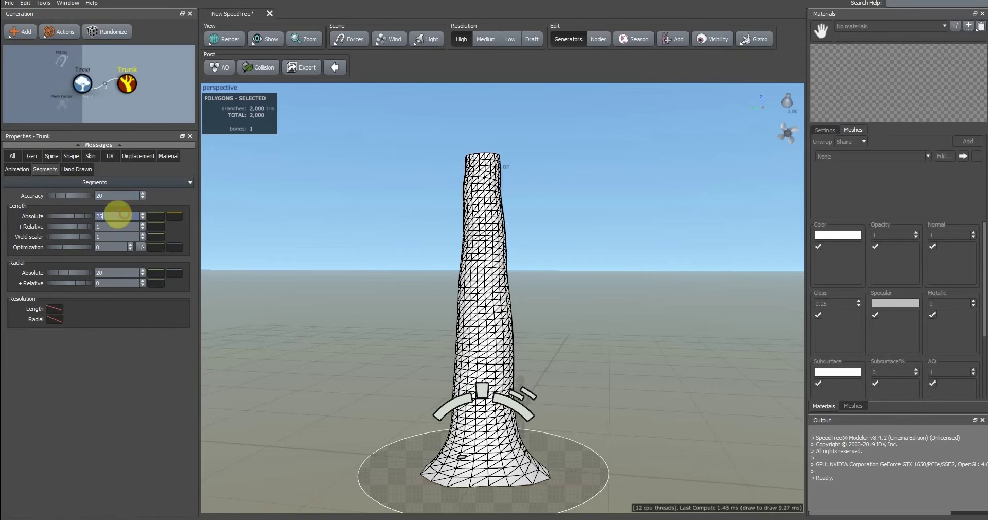
key("Return")
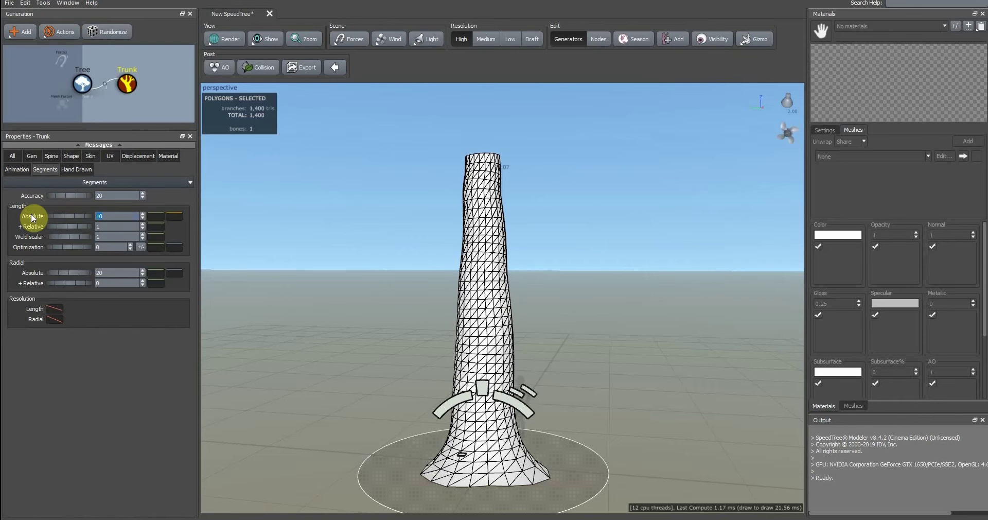
Set the trunk's absolute radial segments to 15 and its absolute length segments to 6
double_click(111, 272)
key("Return")
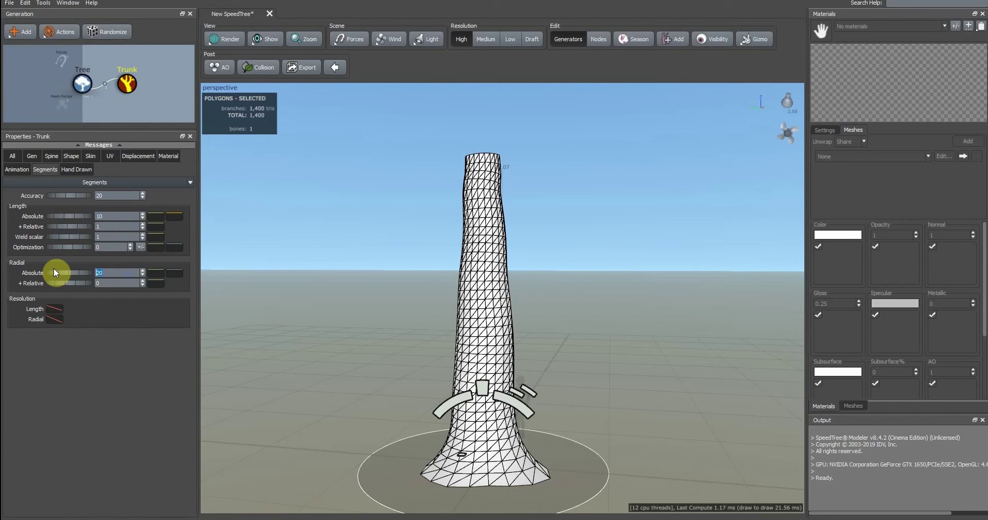
type("5")
key("Return")
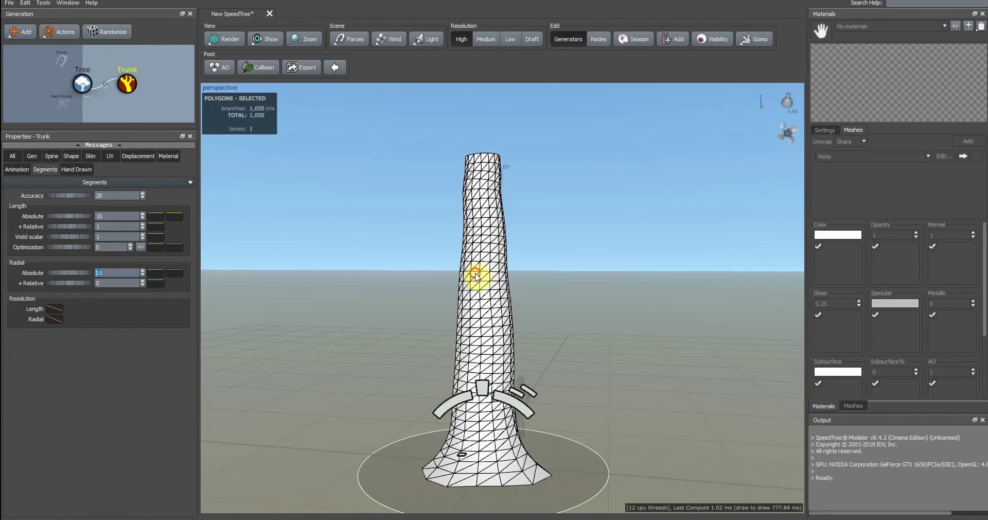
left_click_drag(474, 275, 453, 282)
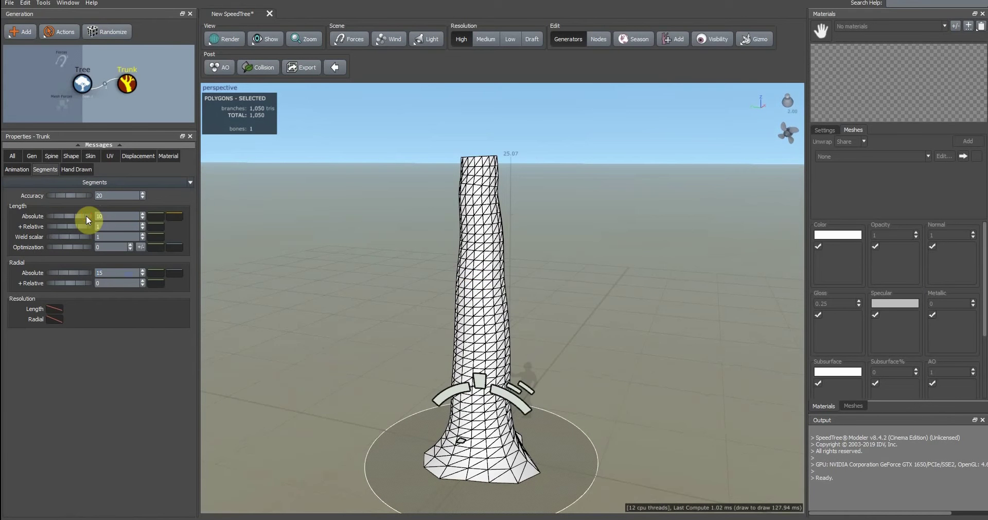
left_click_drag(85, 215, 54, 215)
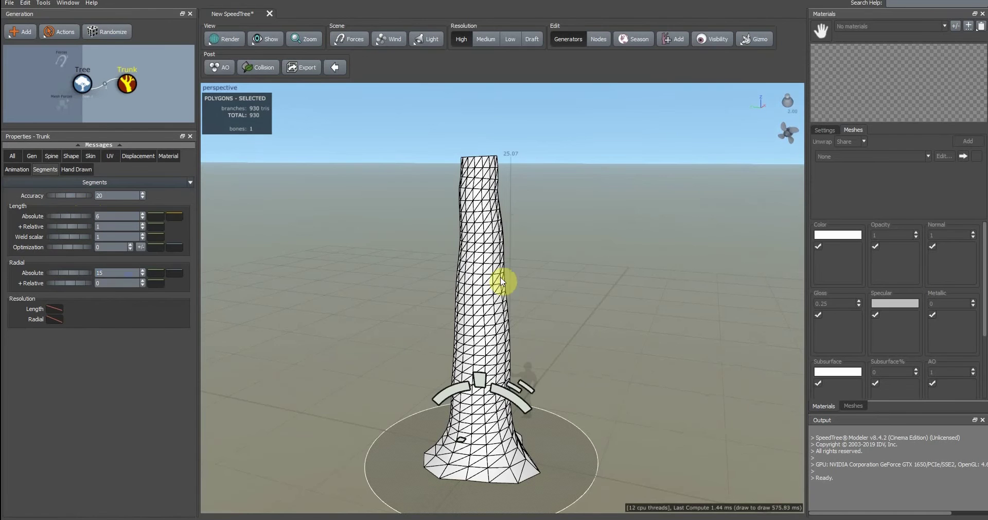
left_click_drag(502, 281, 543, 248)
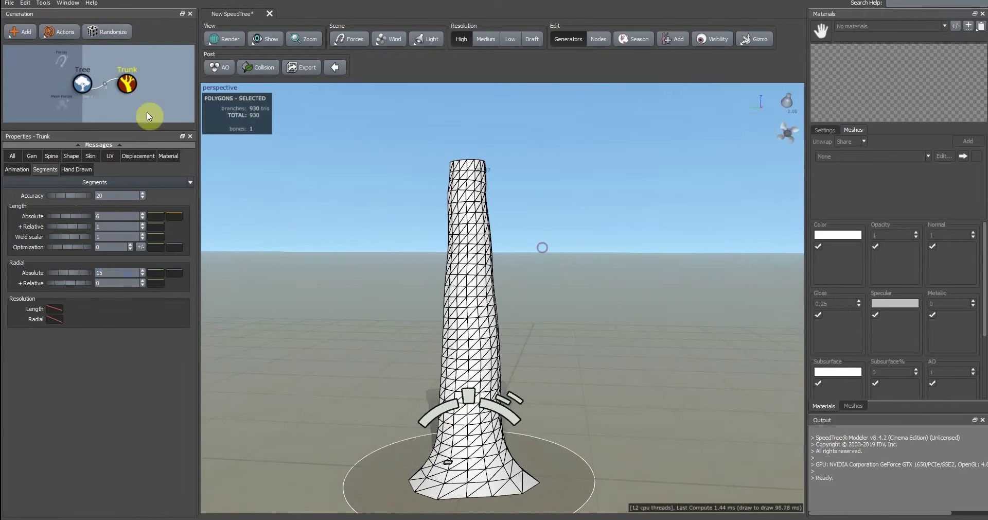
Add a Big Branches generator to the Trunk node
left_click(127, 84)
right_click(132, 87)
mouse_move(242, 94)
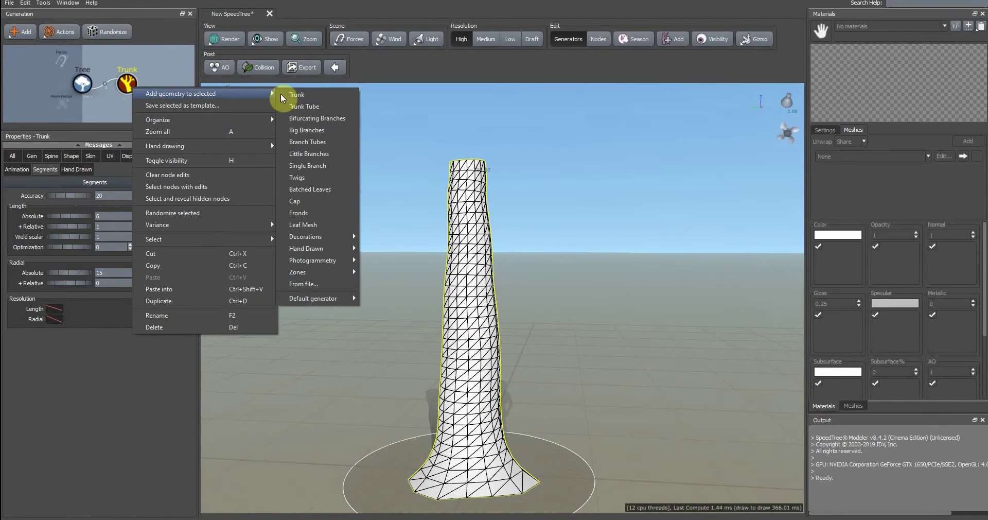
left_click(302, 131)
scroll(461, 193, "down", 3)
scroll(458, 205, "up", 3)
left_click_drag(451, 256, 448, 246)
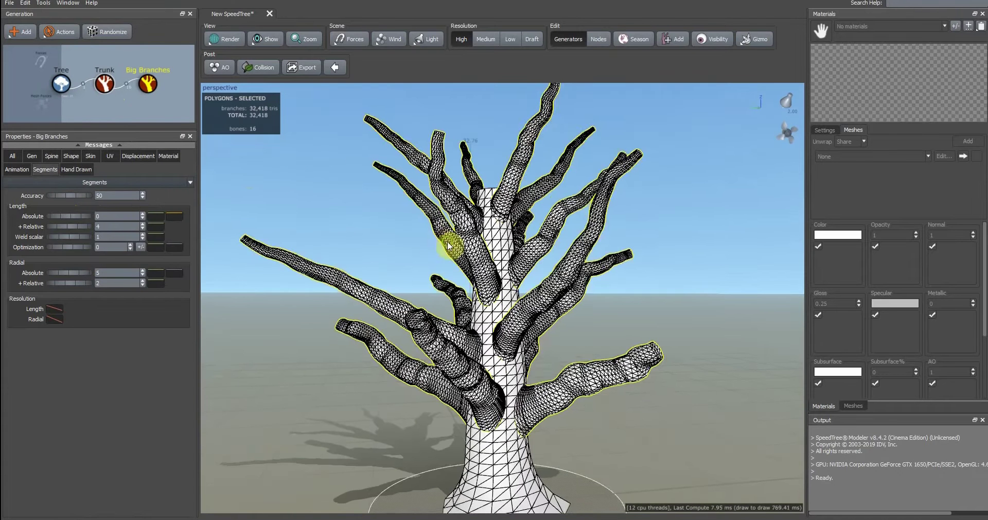
Set the big branches' segment accuracy to 20 and their relative length segments to 2
left_click_drag(112, 196, 61, 200)
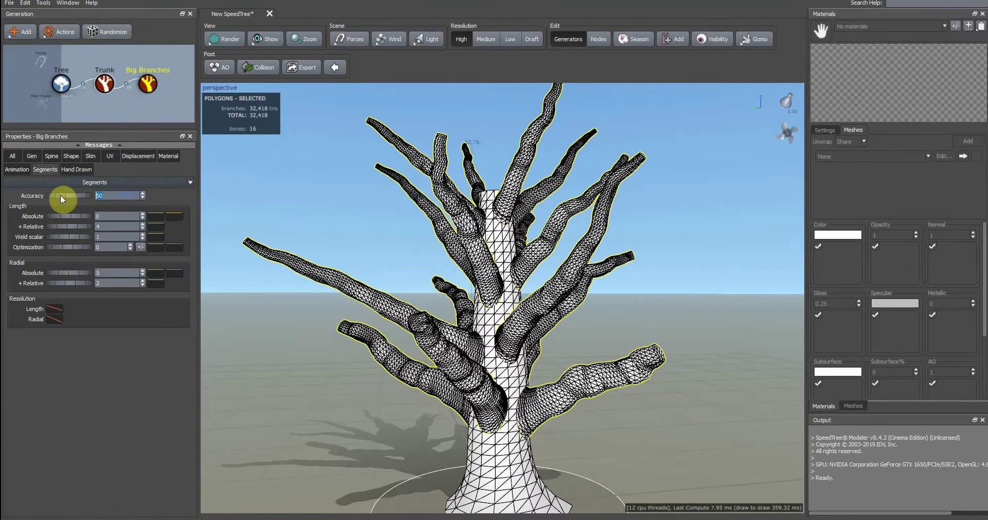
type("20")
key("Return")
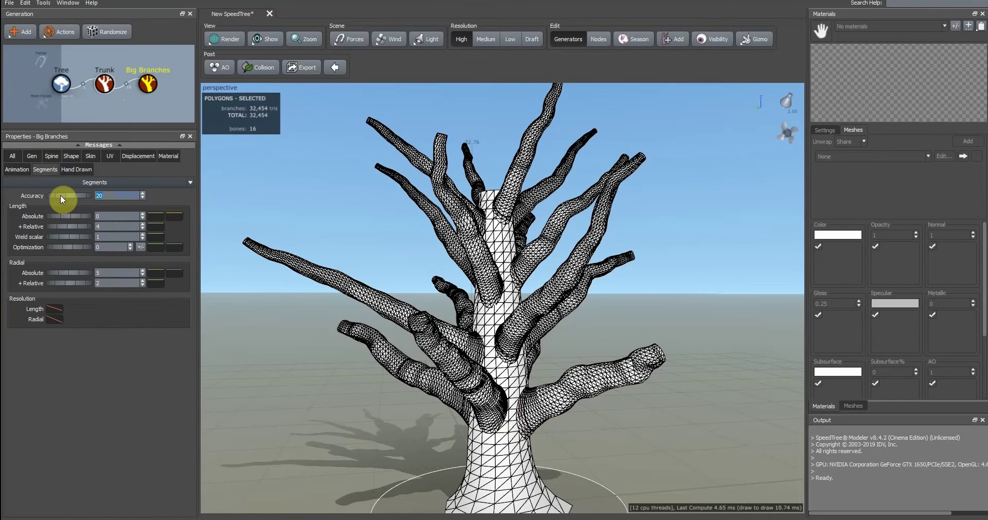
left_click_drag(107, 226, 1, 230)
left_click_drag(112, 226, 53, 226)
type("2")
key("Return")
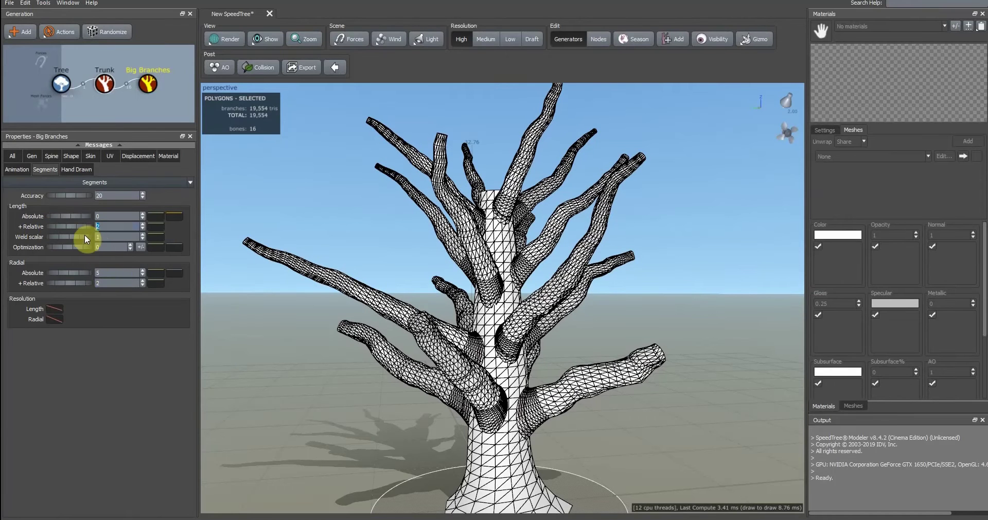
Set the big branches' weld scalar to 0.41 and their radial segments to 1 absolute and 1.82 relative
left_click_drag(84, 236, 54, 236)
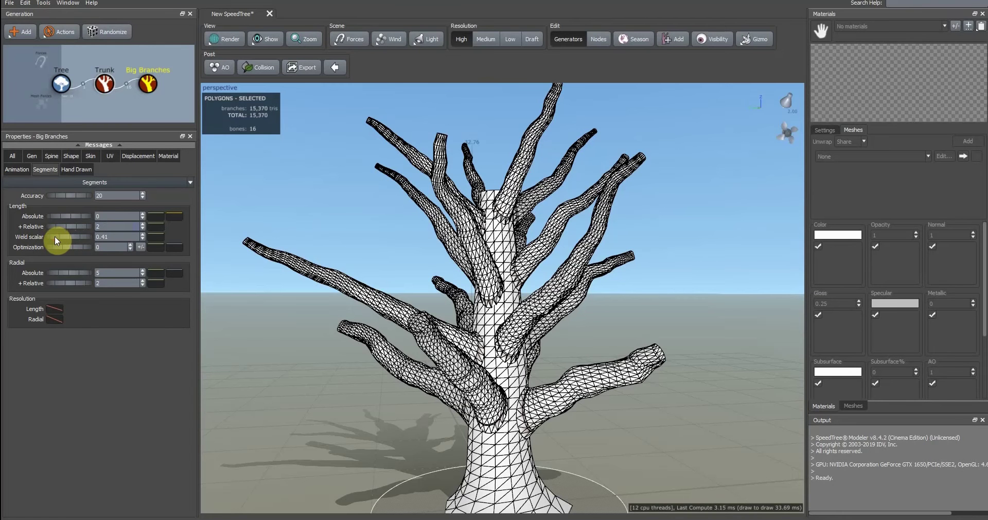
left_click_drag(81, 271, 44, 271)
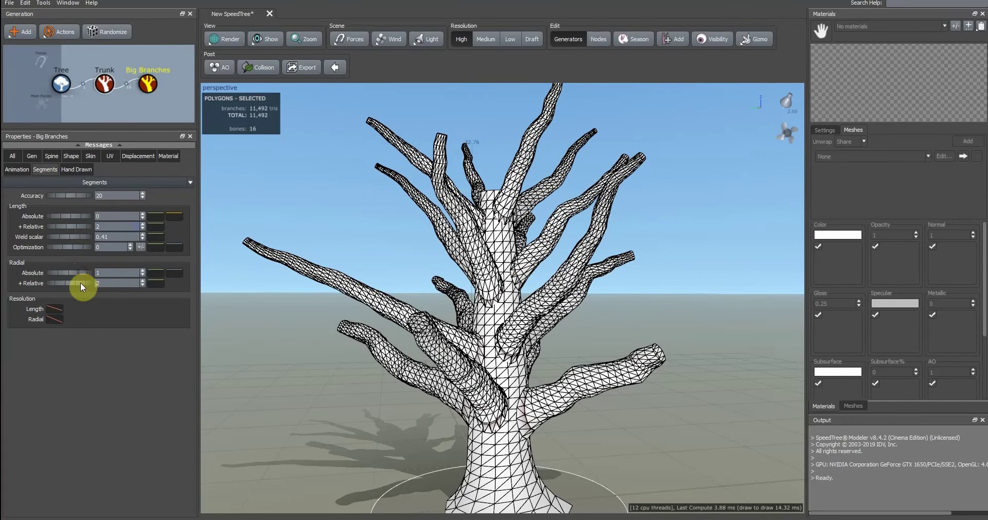
left_click_drag(85, 282, 79, 282)
Return the viewport rendering to the Standard mode to view the whole tree shaded
scroll(501, 324, "down", 5)
left_click_drag(544, 288, 526, 300)
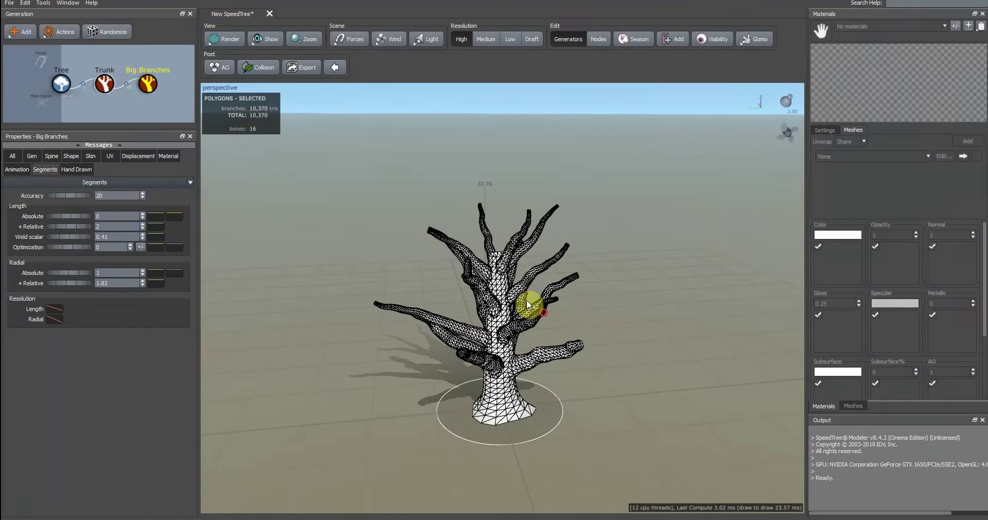
left_click(218, 39)
left_click(236, 48)
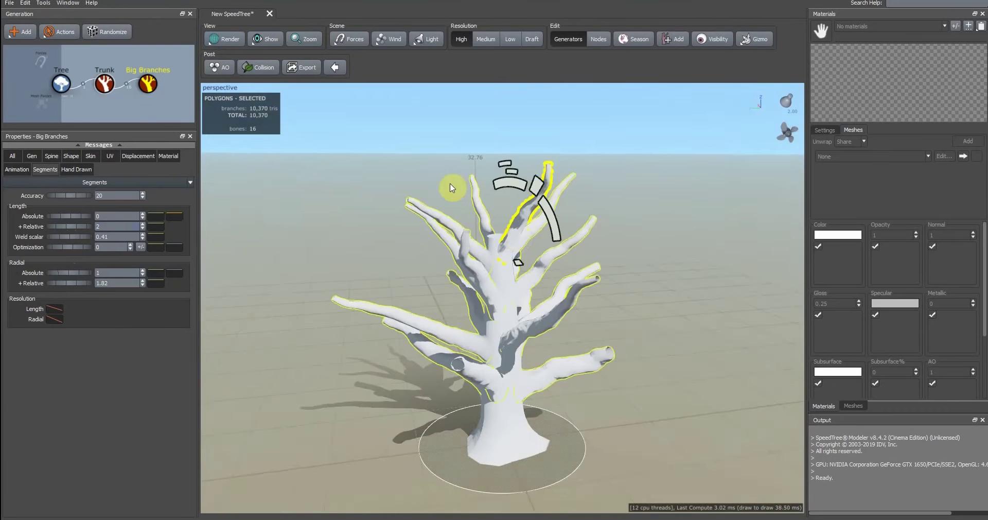
Switch the big branches' generation mode to Absolute and set Extend parent to Any
mouse_move(450, 188)
left_mouse_down()
mouse_move(410, 194)
mouse_move(441, 184)
left_mouse_up()
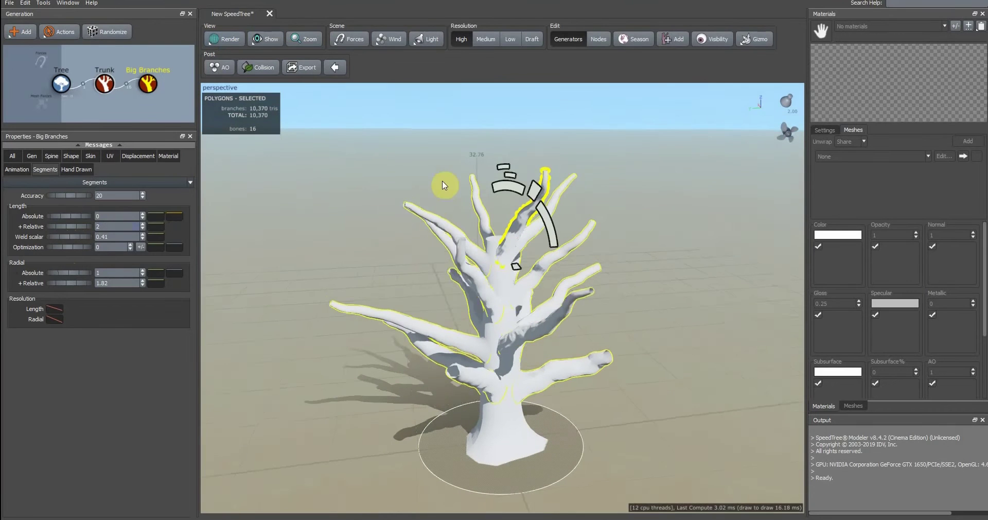
left_click(30, 157)
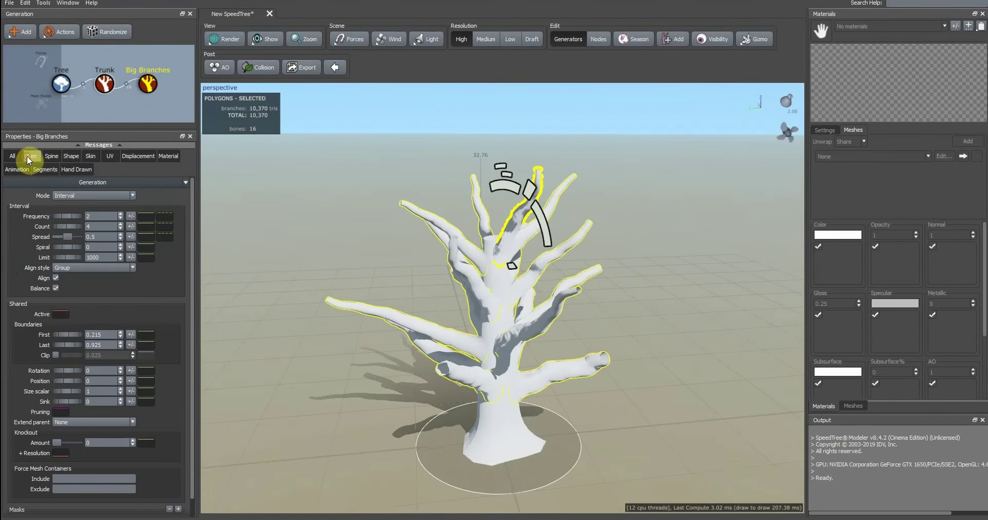
left_click(56, 196)
left_click(66, 227)
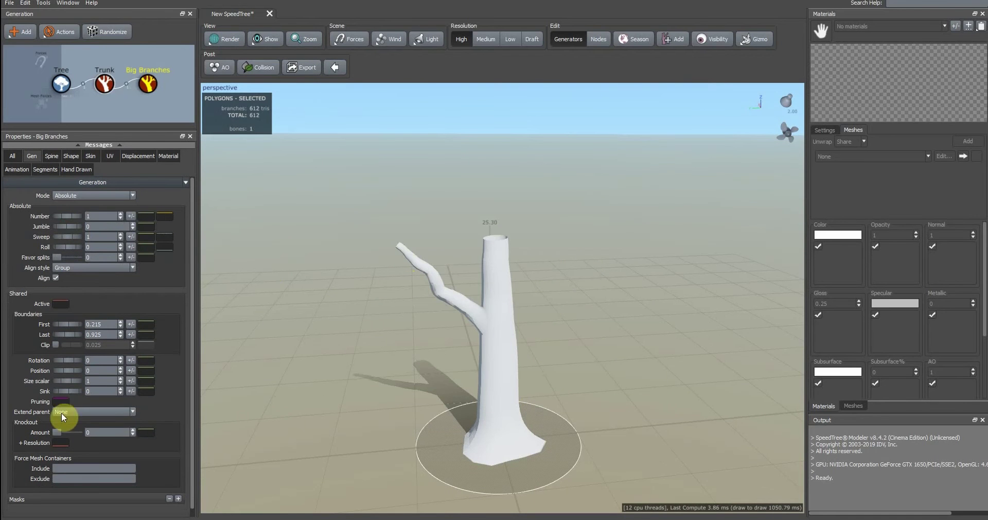
left_click(73, 412)
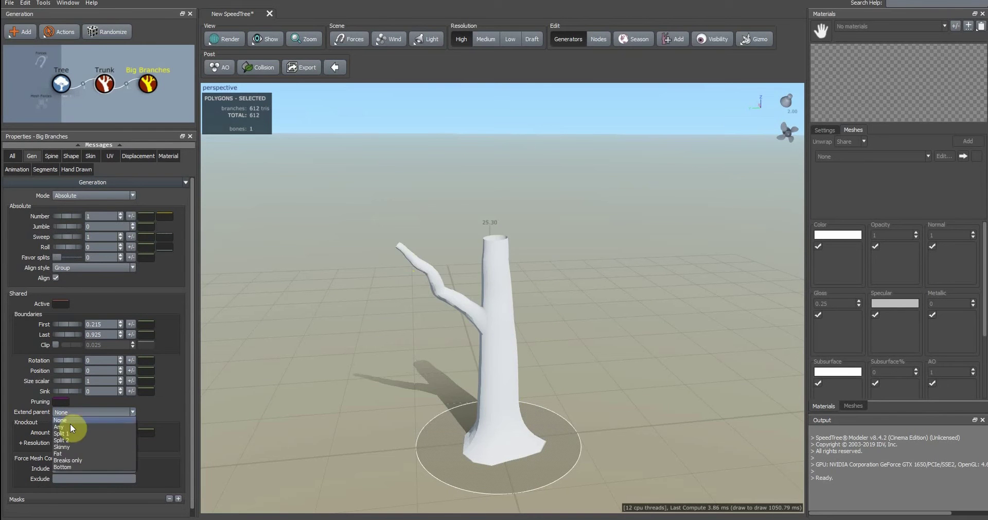
left_click(70, 427)
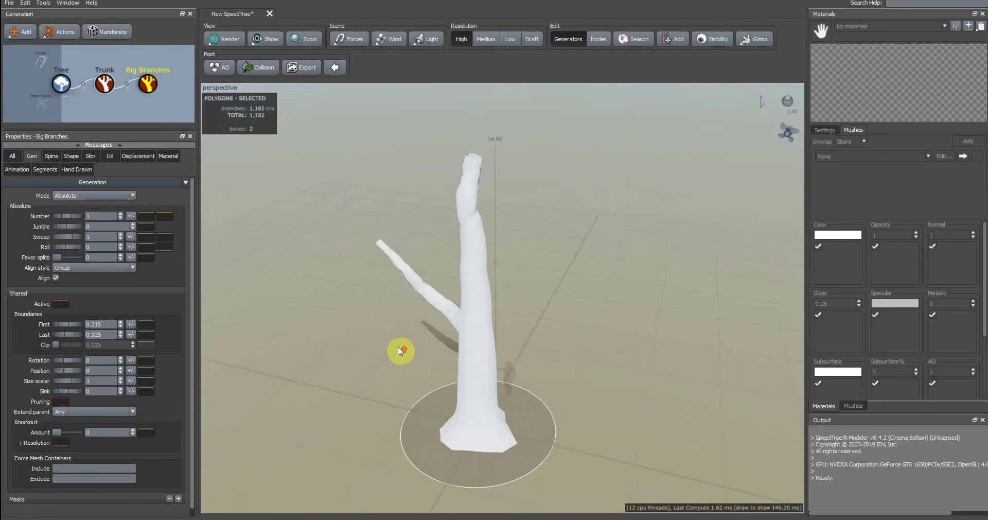
left_click_drag(400, 350, 381, 326)
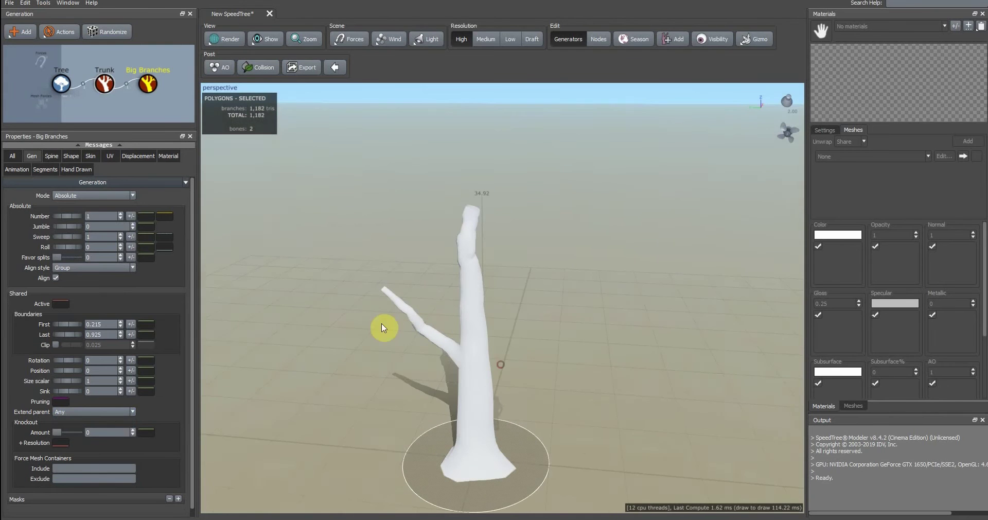
Set the number of big branches to 4
double_click(99, 216)
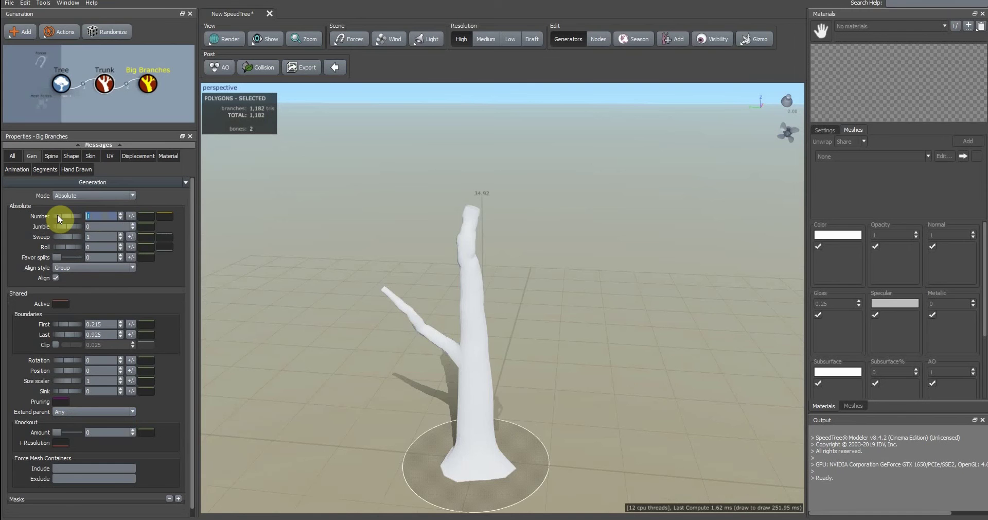
type("4")
key("Return")
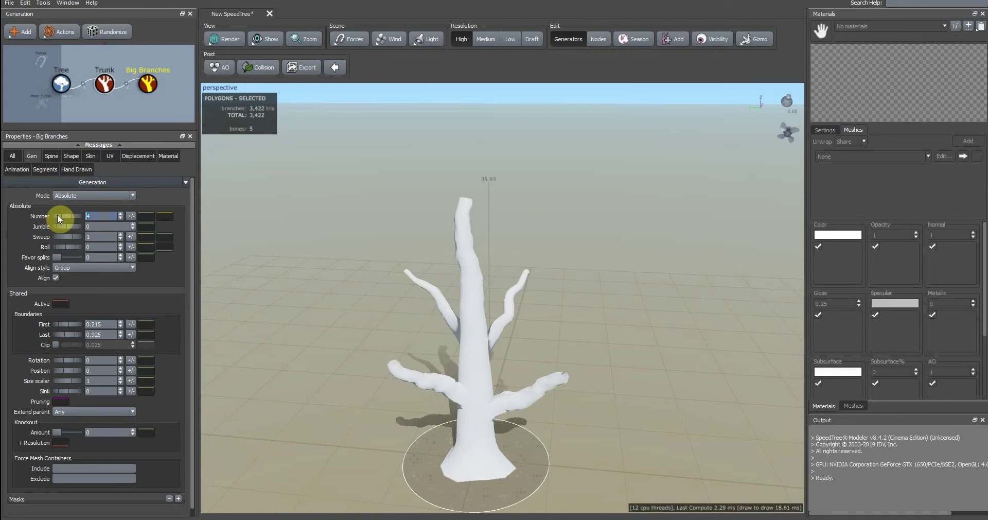
Replace the parent curve of the big branches' length (% of parent) with the straight two-point preset
left_click(51, 158)
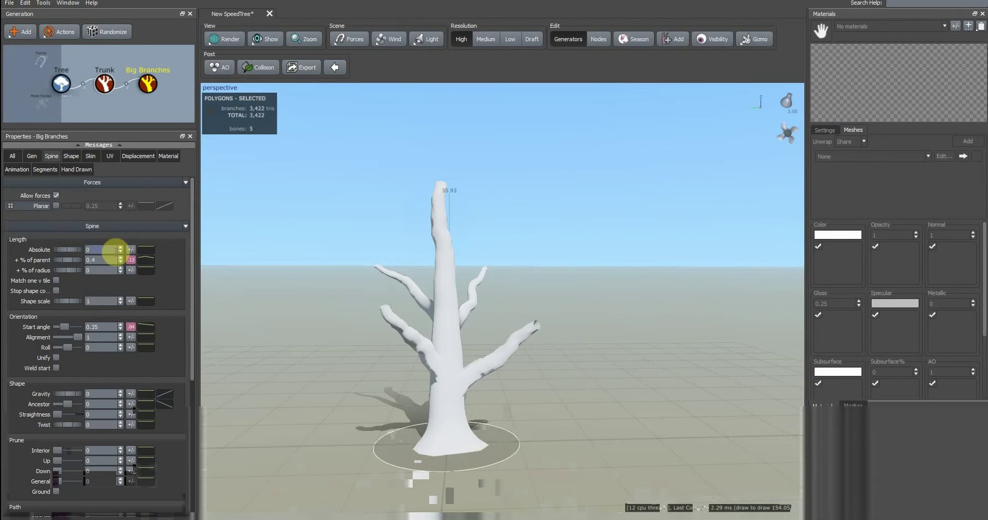
left_click(146, 259)
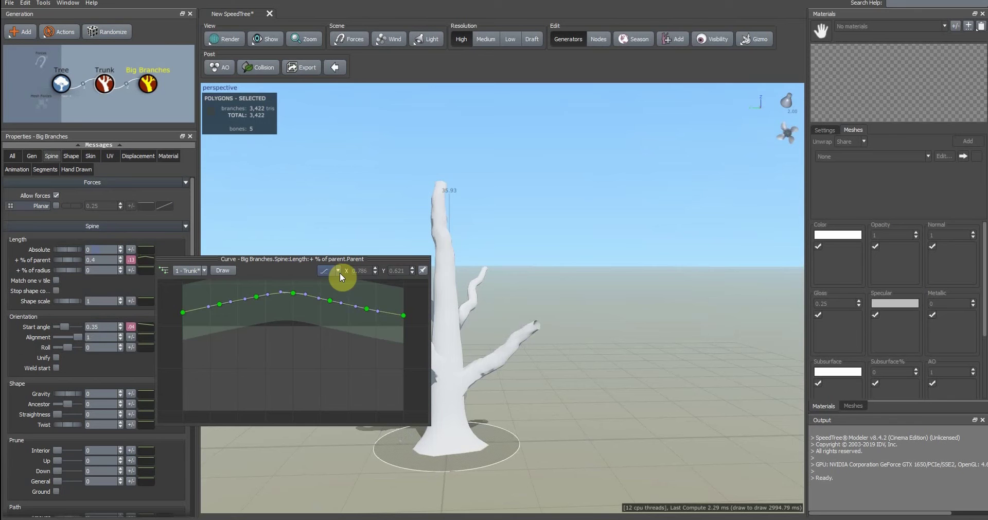
left_click(339, 273)
left_click(341, 285)
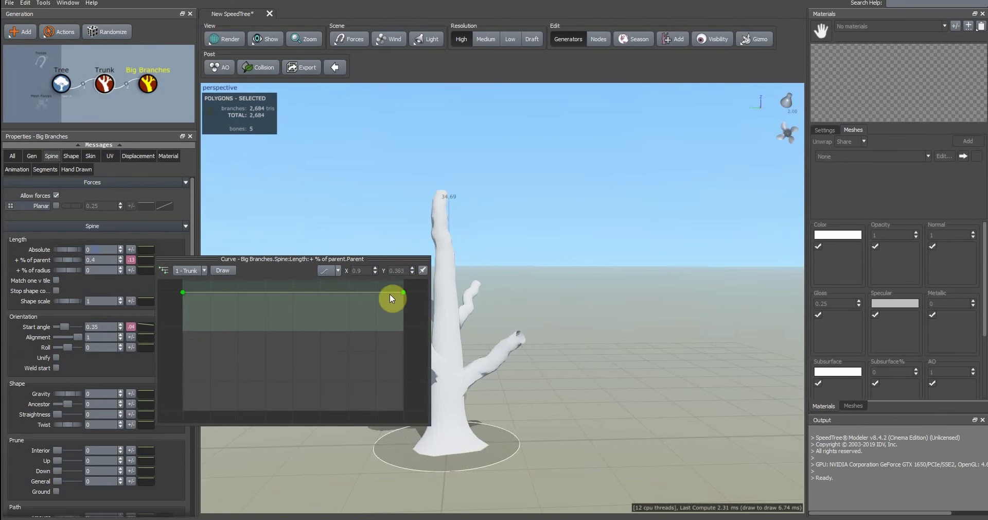
scroll(384, 316, "up", 2)
left_click_drag(390, 263, 256, 256)
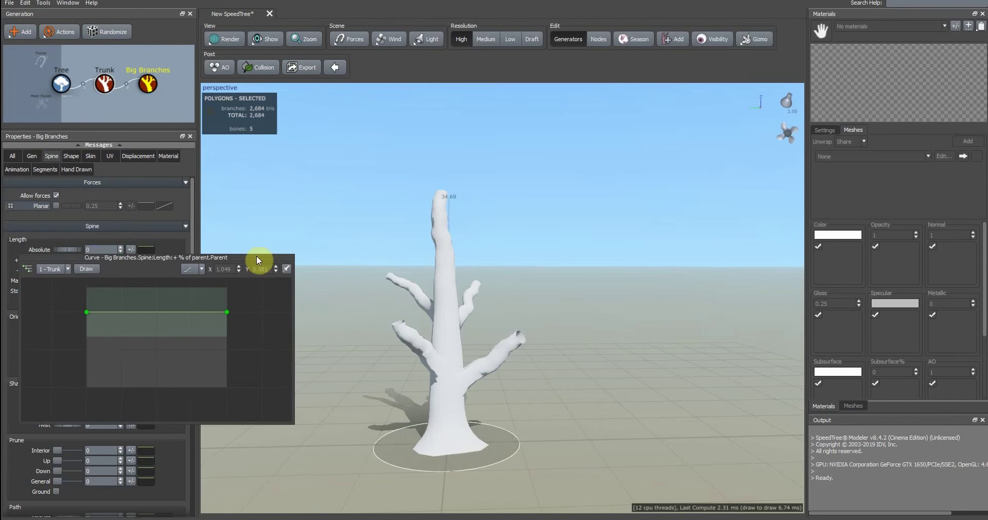
Switch to Sketchfab in the browser and examine the trunk and branch structure of the African Acacia Tree-S3 model
left_click(379, 452)
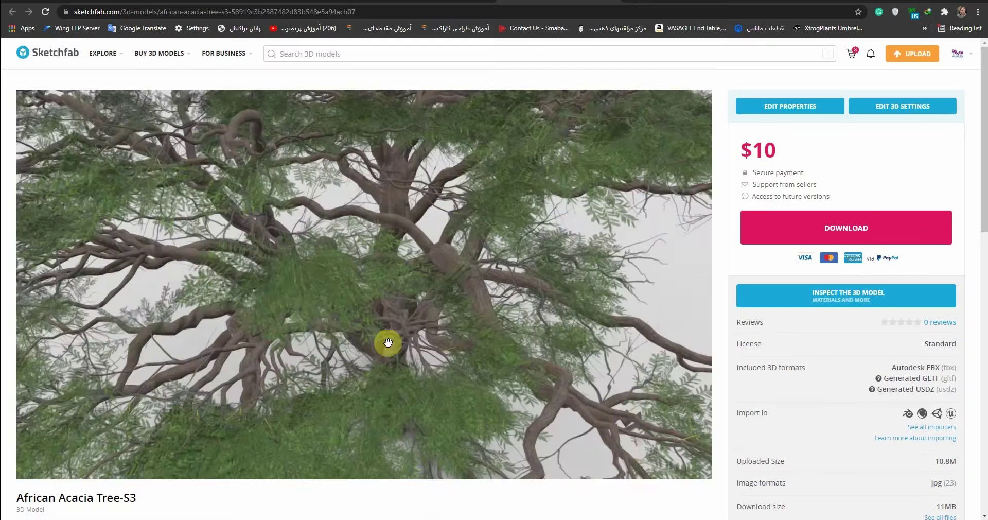
mouse_move(386, 342)
left_mouse_down()
mouse_move(379, 276)
mouse_move(380, 291)
left_mouse_up()
scroll(379, 301, "up", 8)
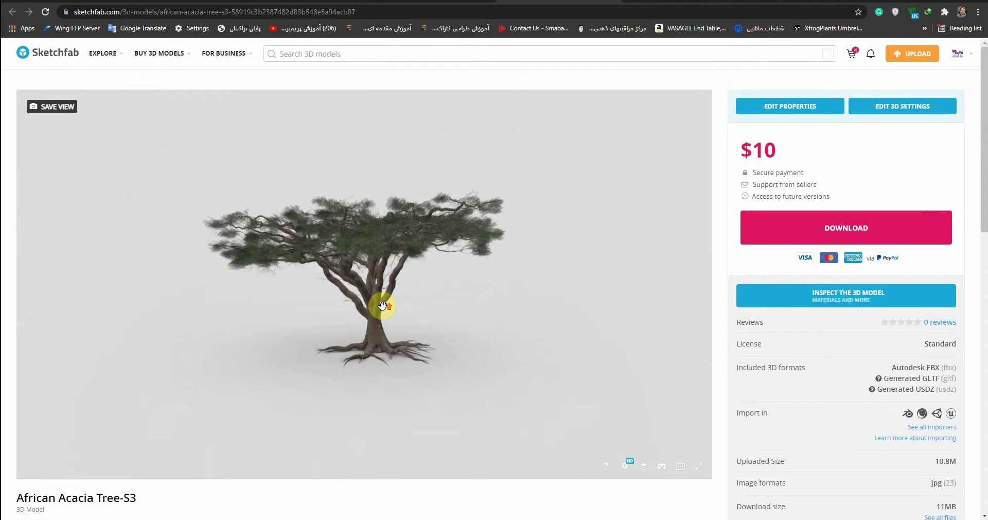
mouse_move(475, 306)
left_mouse_down()
mouse_move(431, 293)
mouse_move(393, 304)
mouse_move(391, 247)
mouse_move(376, 238)
mouse_move(371, 246)
mouse_move(399, 237)
mouse_move(414, 254)
mouse_move(395, 253)
mouse_move(503, 460)
left_mouse_up()
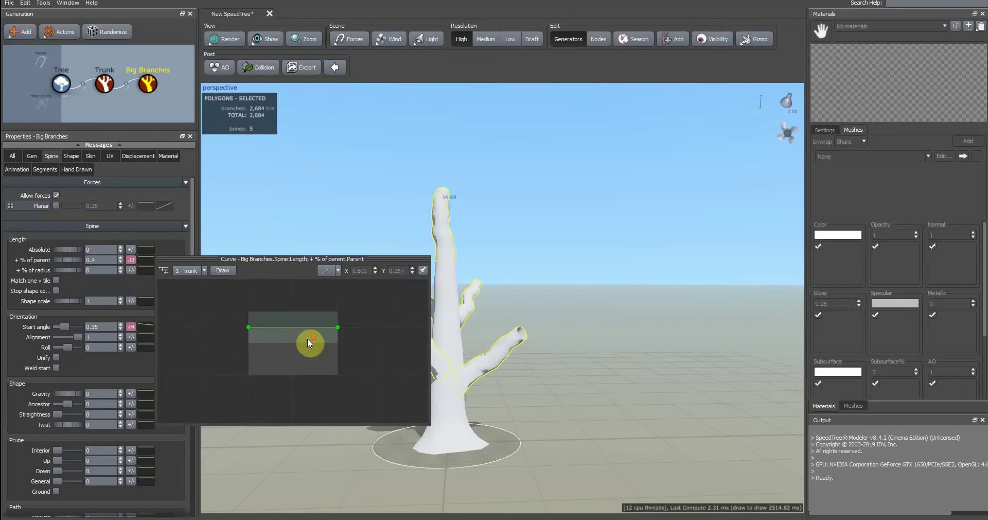
In SpeedTree, raise the big branches' length curve to about 1.74 at its start and about 0.53 at its end
left_click(246, 330)
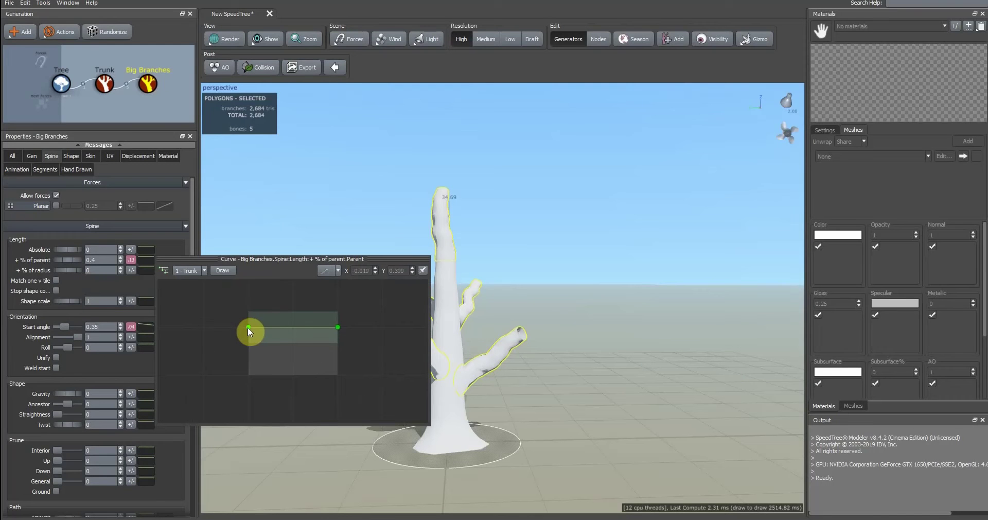
left_click_drag(248, 326, 250, 257)
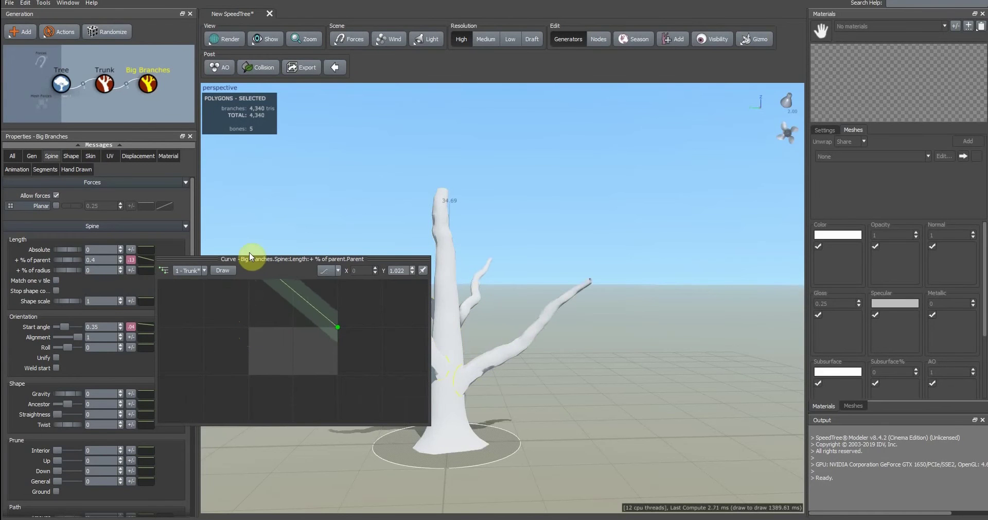
scroll(305, 330, "down", 2)
left_click_drag(393, 259, 251, 260)
scroll(118, 337, "down", 2)
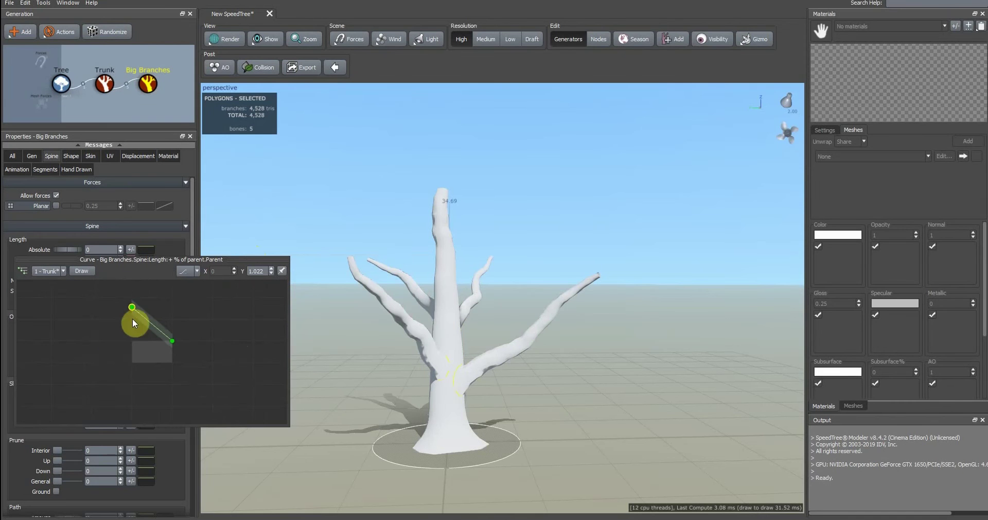
left_click_drag(132, 319, 128, 269)
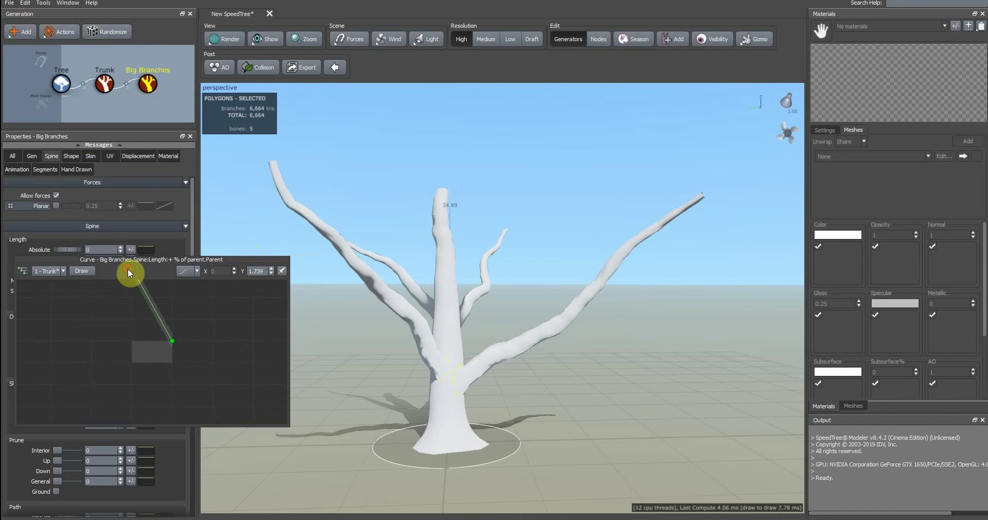
left_click_drag(173, 348, 173, 335)
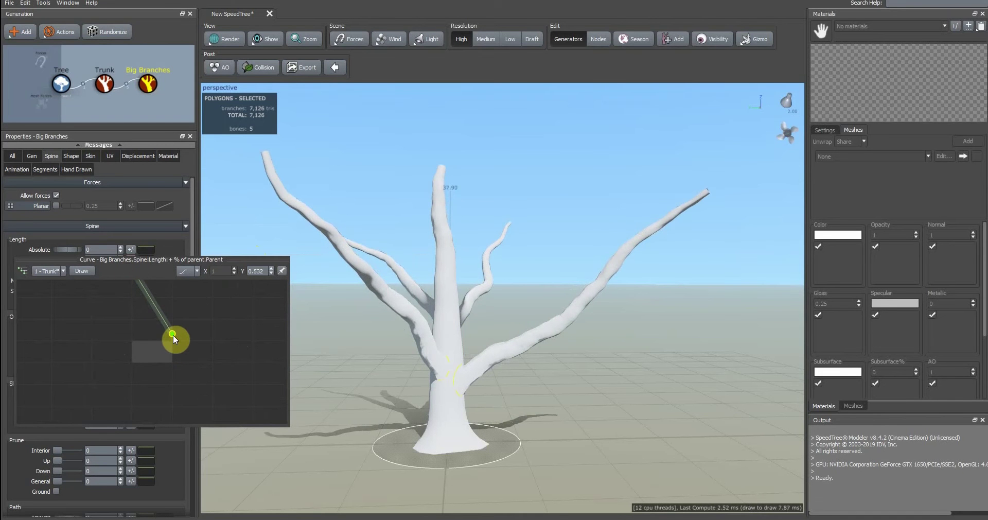
Raise the start point of the big branches' % of parent length curve further, to about 2.09
scroll(330, 375, "down", 3)
left_click_drag(383, 355, 415, 326)
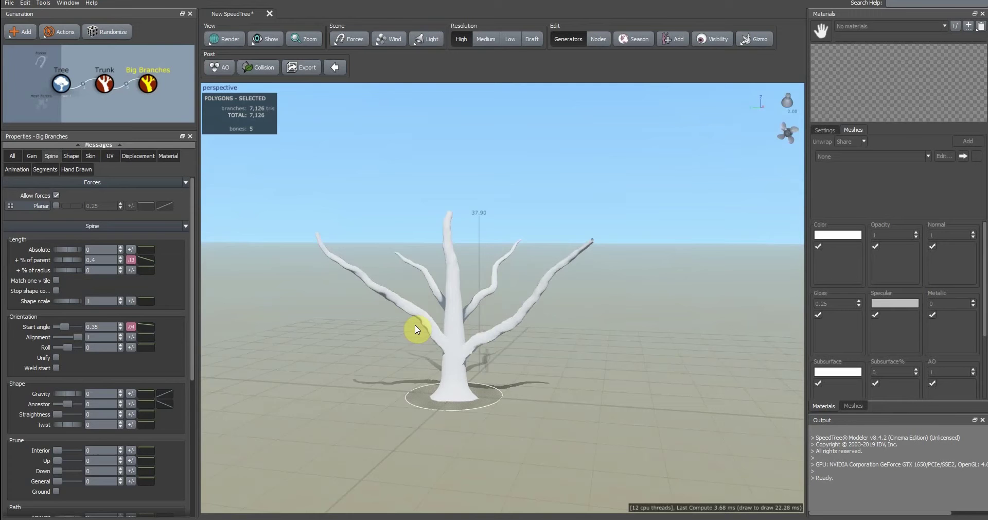
left_click(416, 319)
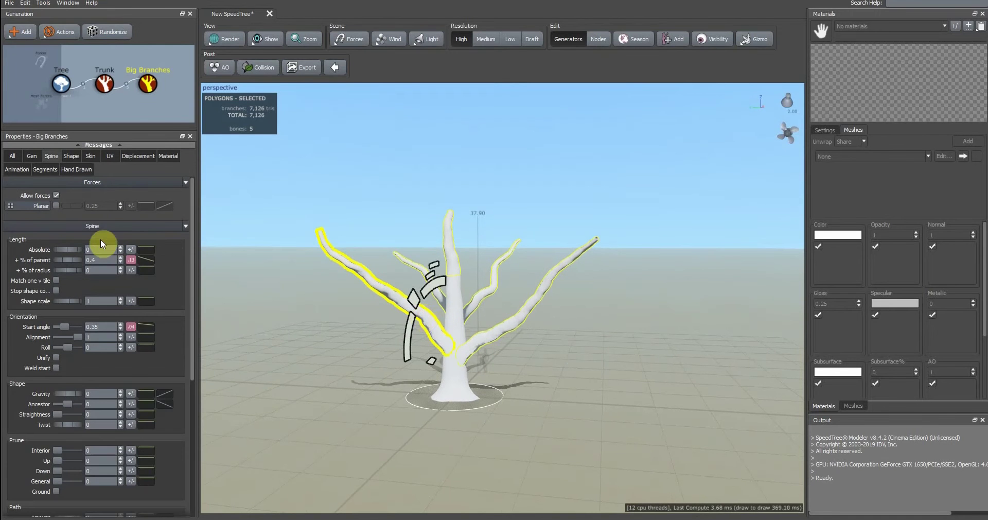
left_click(131, 260)
left_click_drag(268, 341, 279, 292)
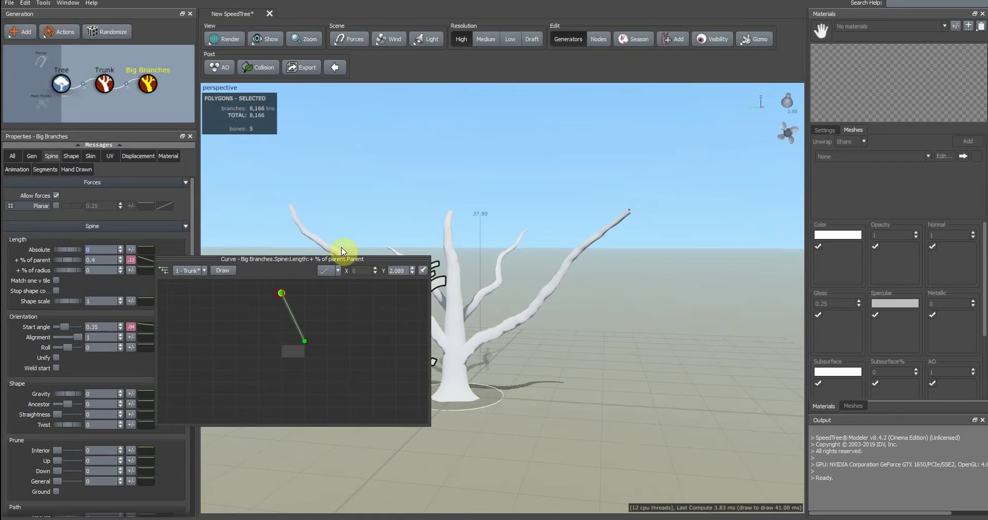
Set the big branches' generation position to 0.14
left_click(360, 227)
scroll(430, 411, "up", 3)
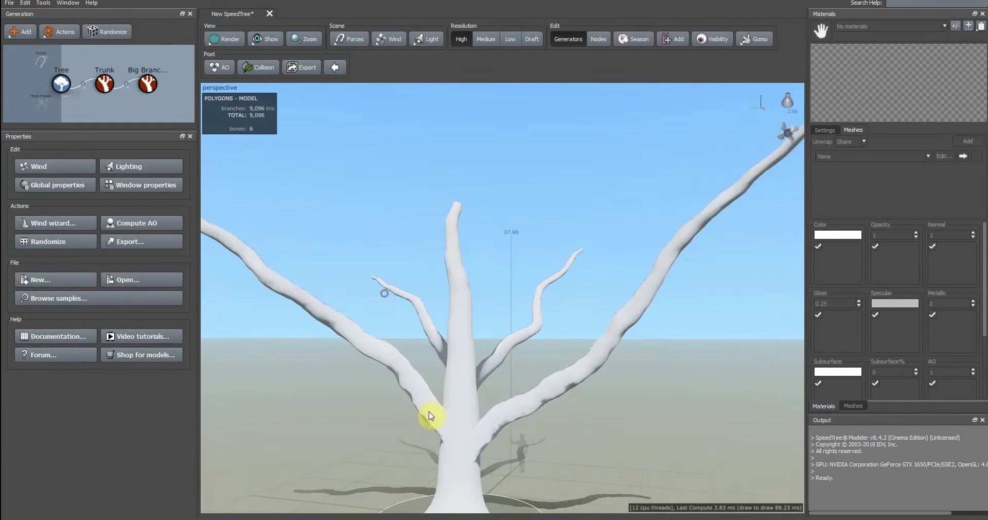
left_click(424, 411)
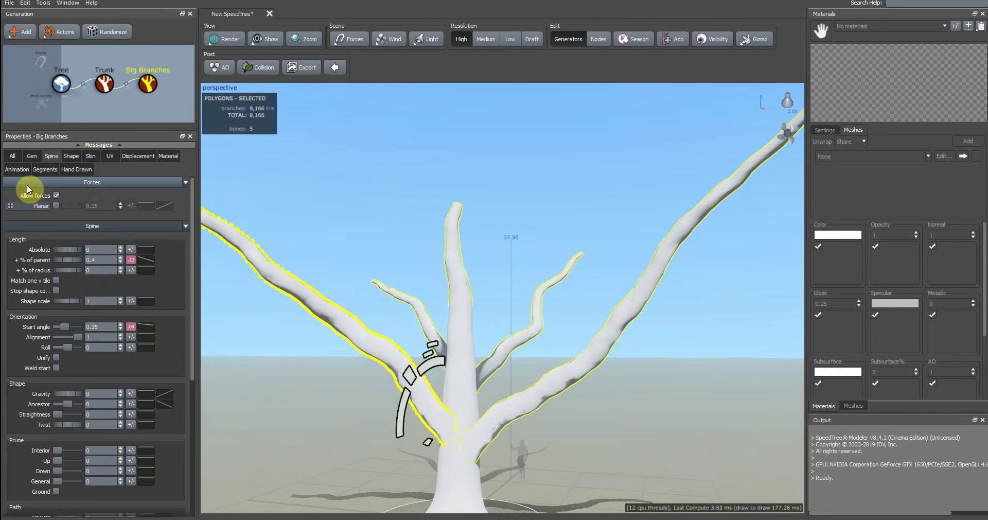
left_click(28, 157)
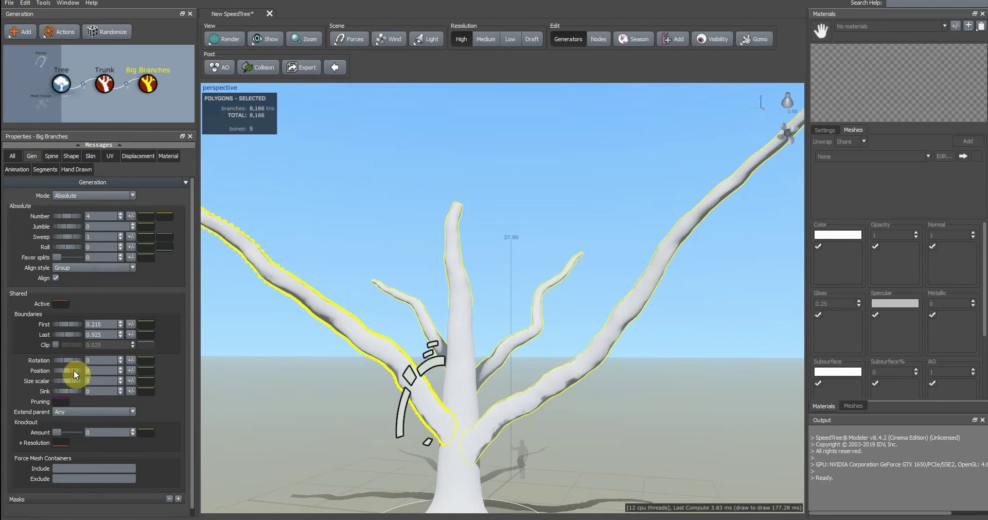
left_click_drag(73, 370, 84, 369)
scroll(417, 305, "down", 3)
left_click_drag(438, 280, 463, 293)
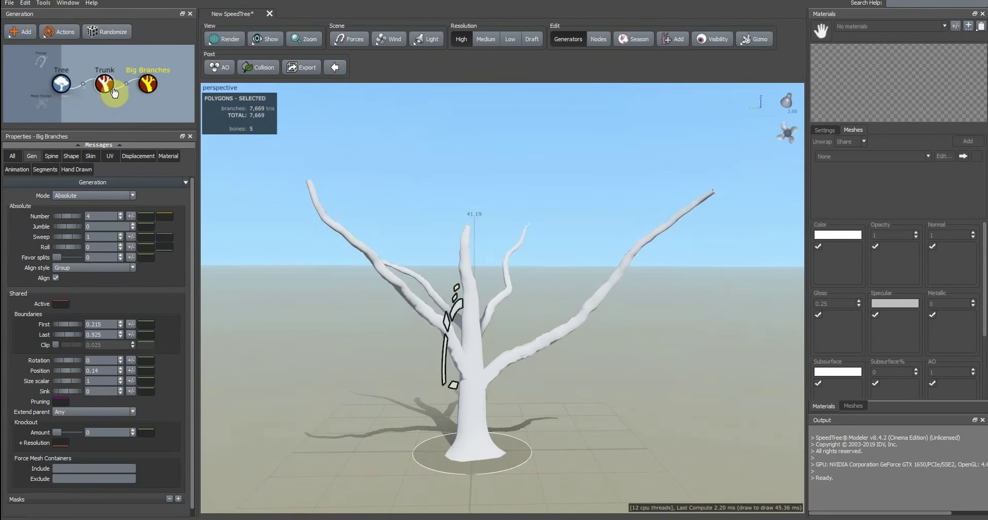
Duplicate the Big Branches generator and attach the copy as a child of the original Big Branches generator
key("ctrl+v")
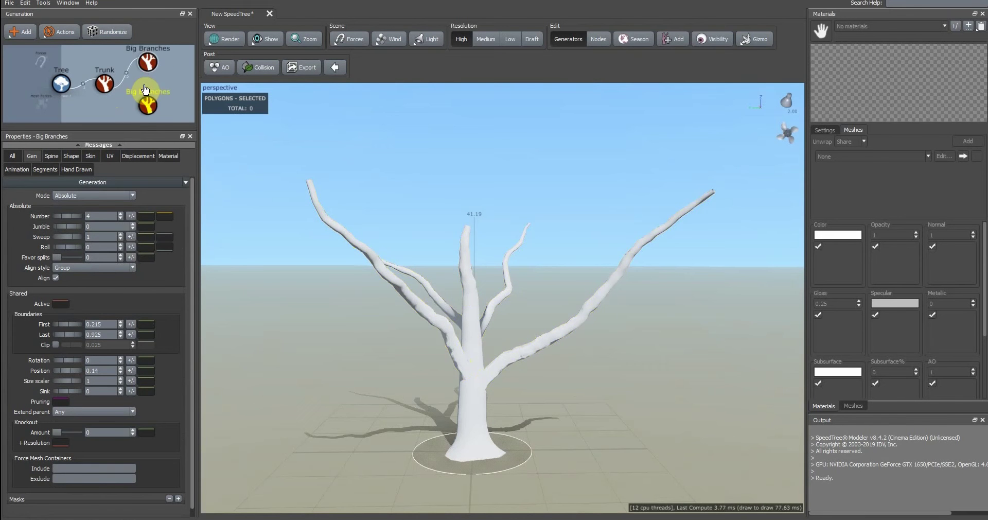
left_click_drag(149, 106, 149, 60)
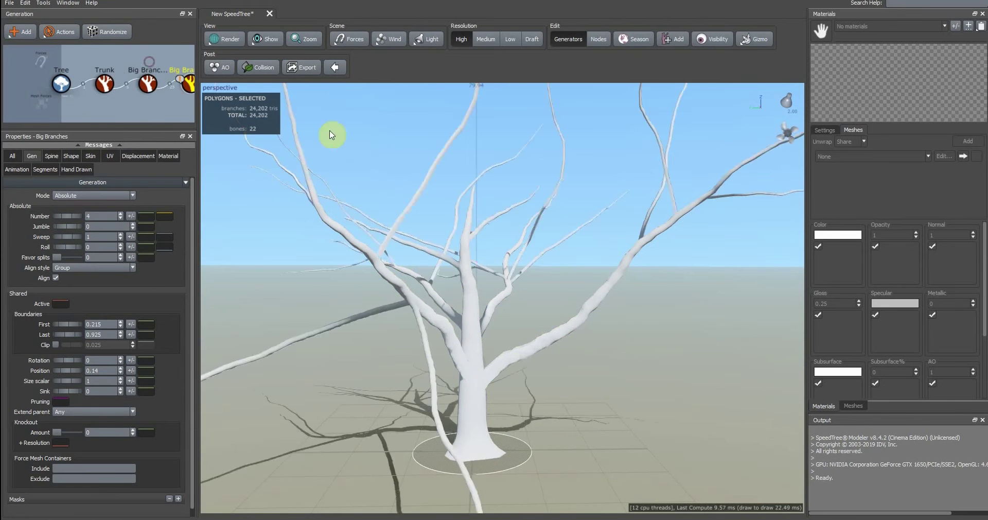
scroll(484, 197, "down", 3)
left_click_drag(558, 227, 480, 232)
Raise the end point of the first Big Branches generator's absolute radius profile curve to thicken the branches toward their tips
left_click(149, 94)
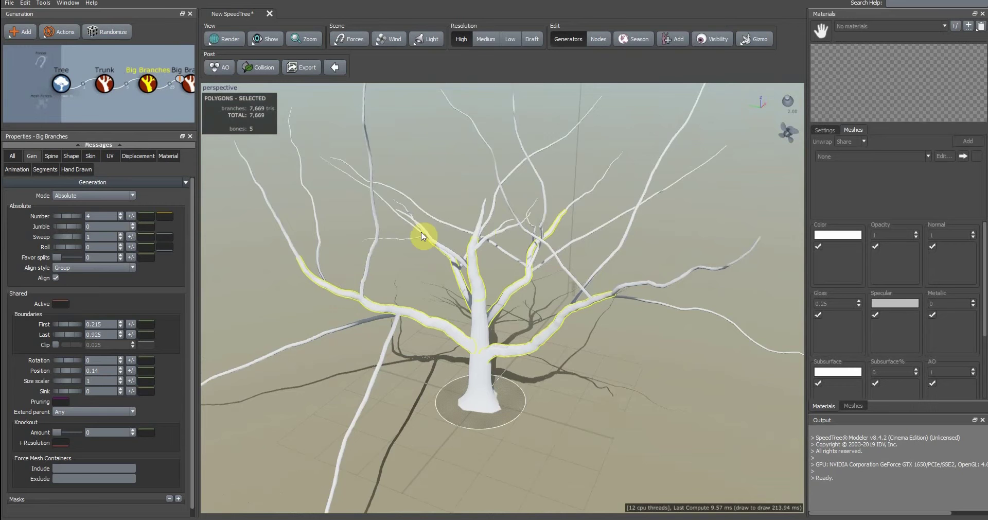
left_click_drag(419, 231, 452, 226)
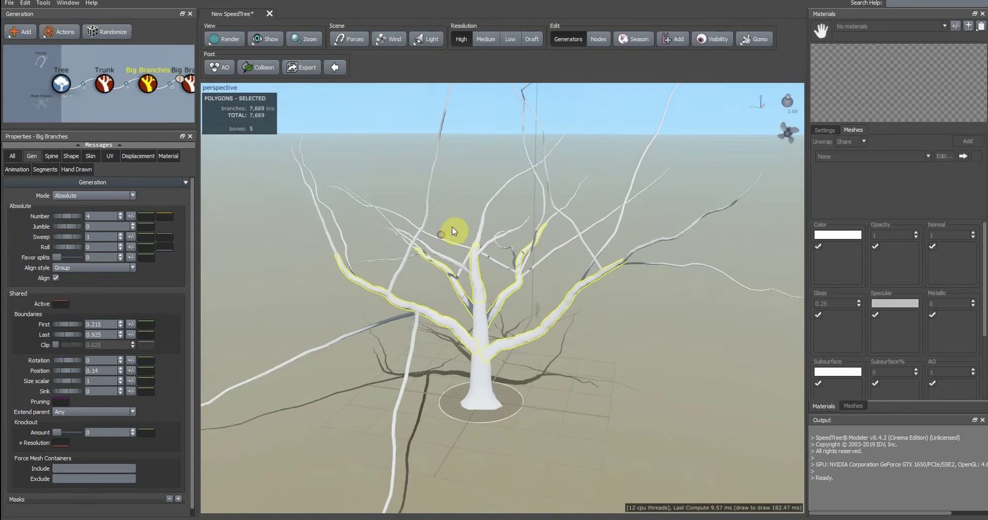
left_click(90, 156)
left_click(164, 227)
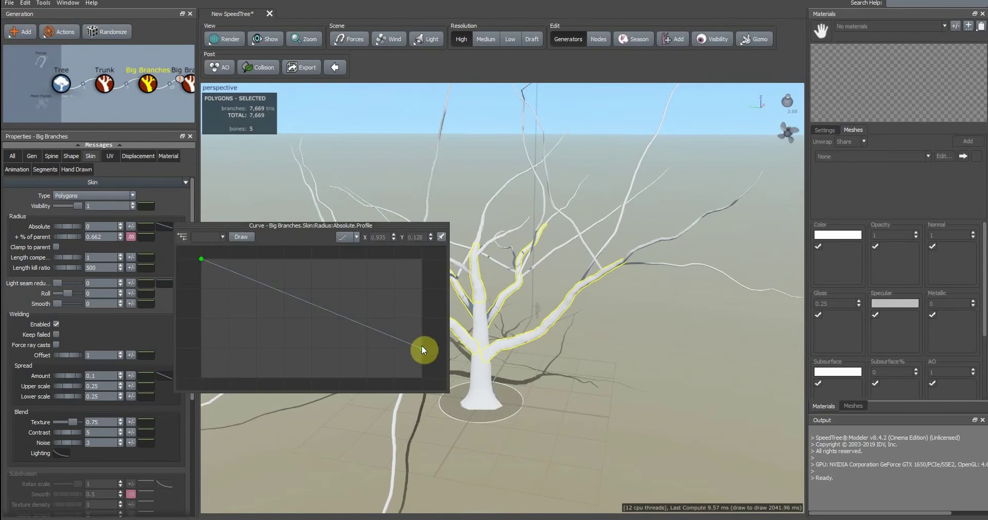
left_click_drag(421, 346, 416, 332)
left_click_drag(421, 225, 219, 193)
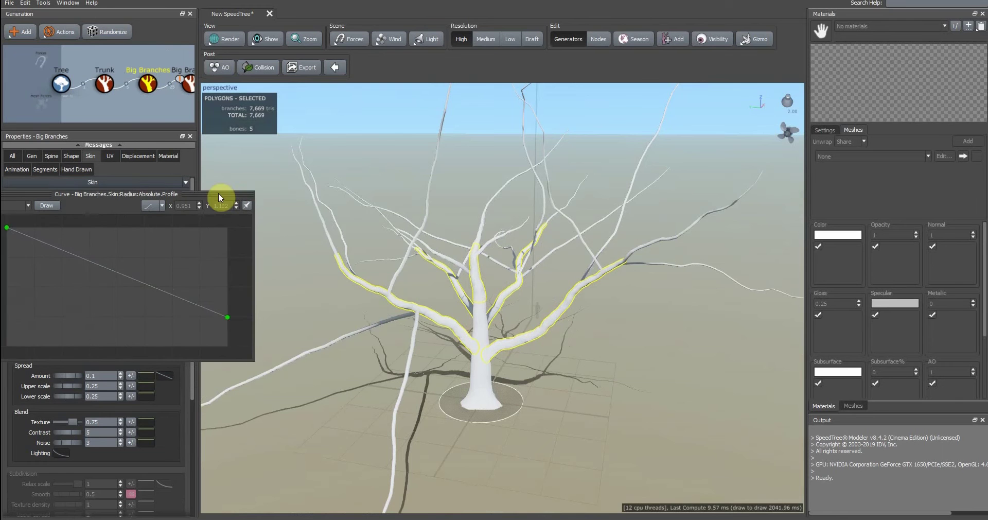
left_click_drag(215, 310, 216, 264)
left_click_drag(458, 276, 481, 257)
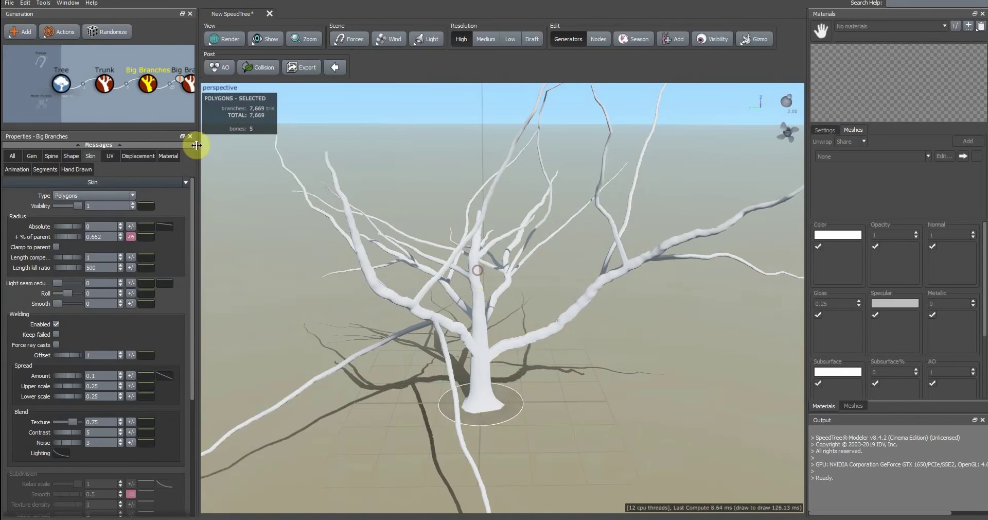
Increase the absolute skin radius of the child Big Branches generator to about 0.35
left_click(189, 85)
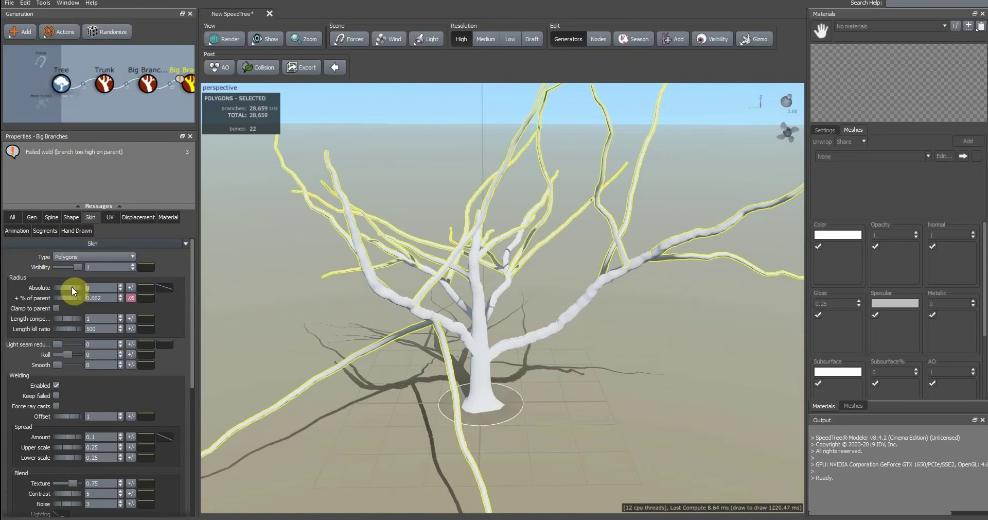
left_click_drag(70, 287, 90, 290)
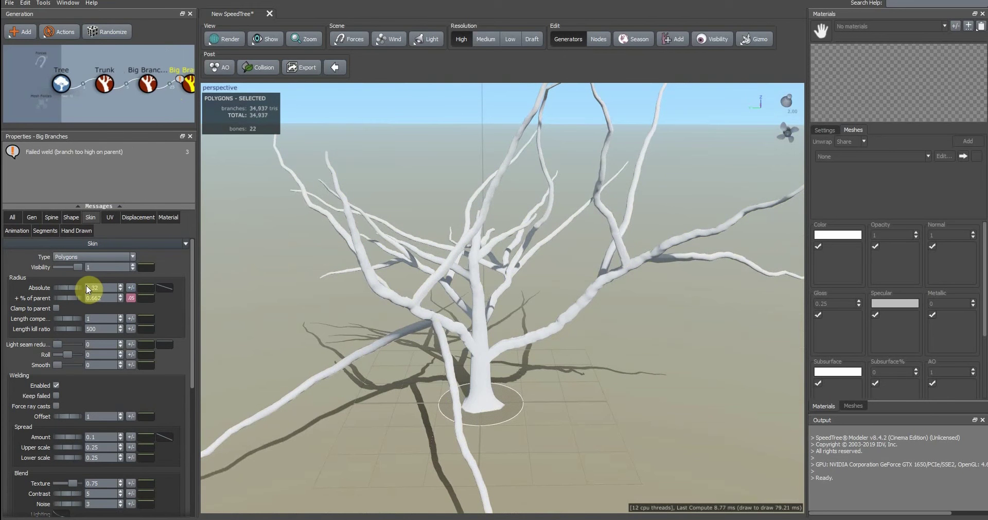
Switch the child Big Branches' generation mode to Absolute steps, with 2 steps and 3 branches per step
left_click(31, 217)
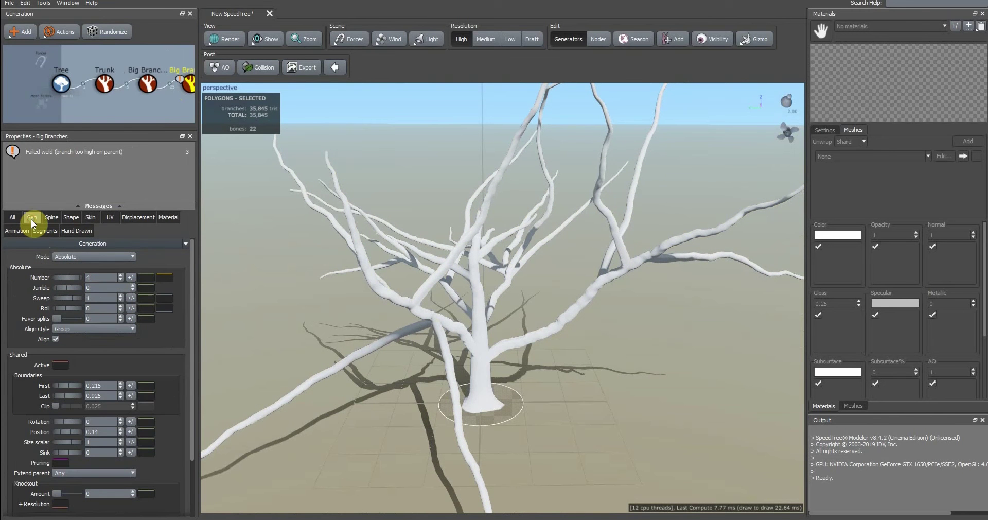
left_click(76, 257)
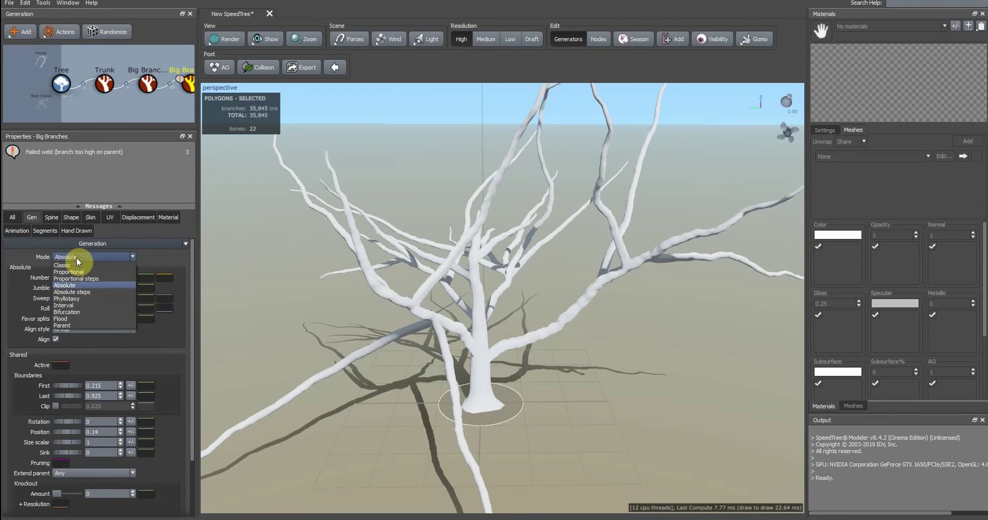
left_click(70, 291)
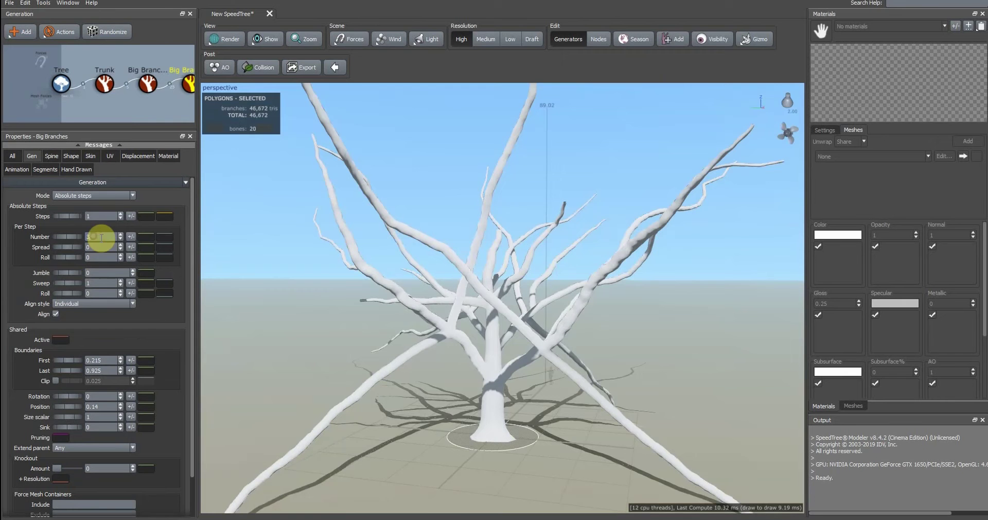
left_click_drag(100, 237, 87, 237)
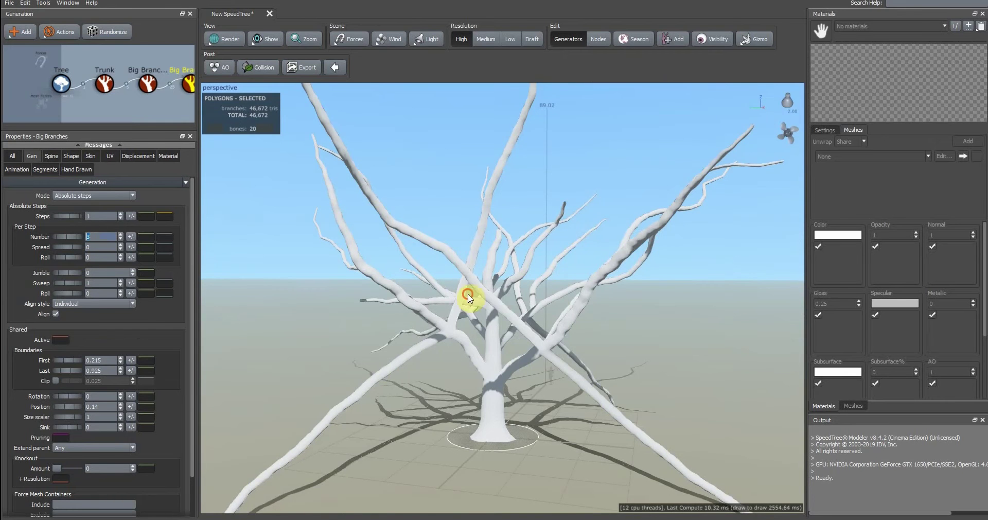
left_click_drag(470, 298, 403, 283)
left_click(92, 216)
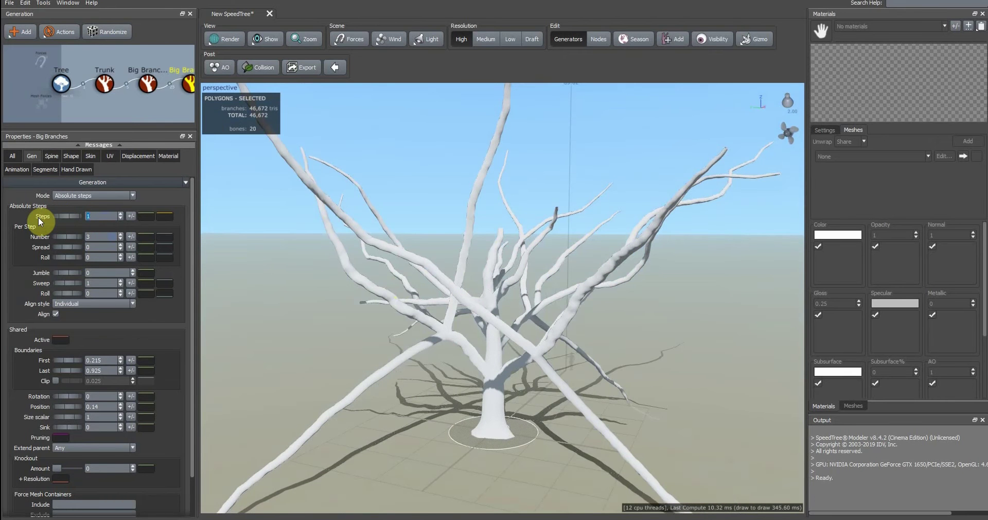
type("2")
key("Return")
left_click_drag(314, 276, 396, 282)
Shorten the child Big Branches by setting their % of parent length to 0.21
left_click(50, 156)
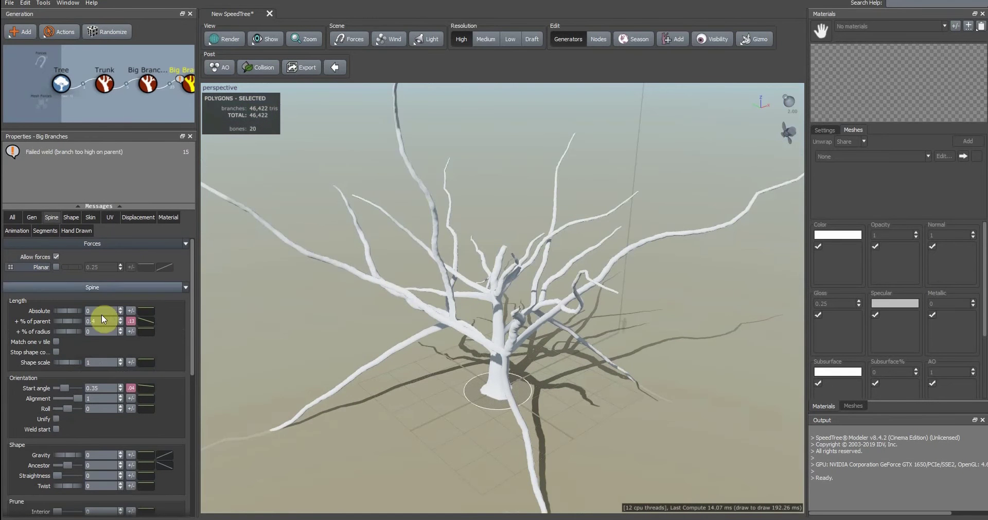
left_click_drag(78, 321, 65, 321)
left_click_drag(411, 355, 445, 309)
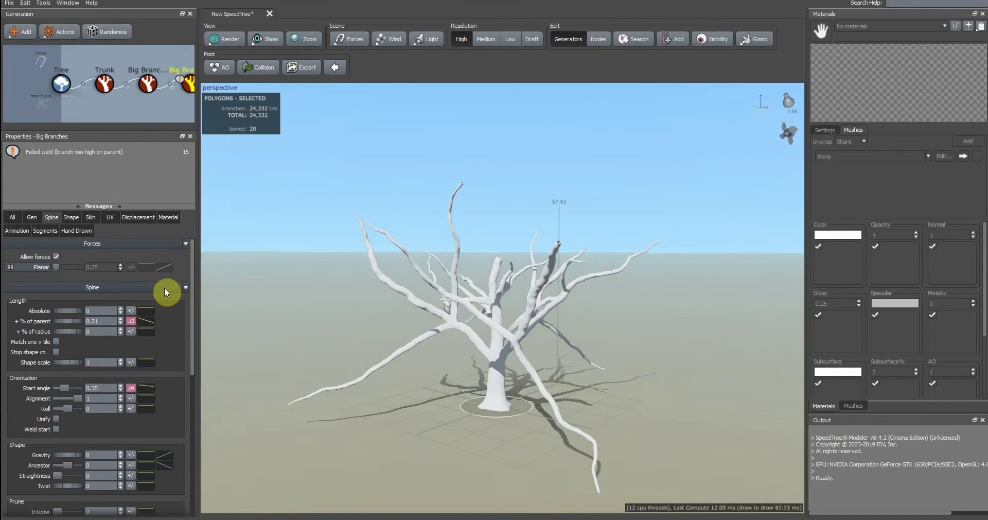
Reshape the child branches' % of parent length curve, lowering its start and raising its end point to about 0.412
left_click(150, 323)
left_click_drag(265, 353, 226, 410)
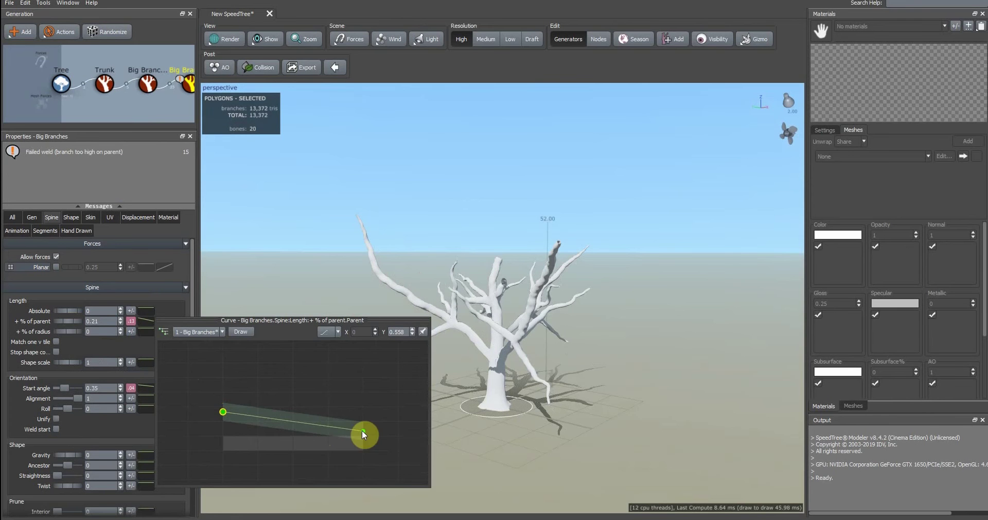
left_click_drag(362, 432, 364, 421)
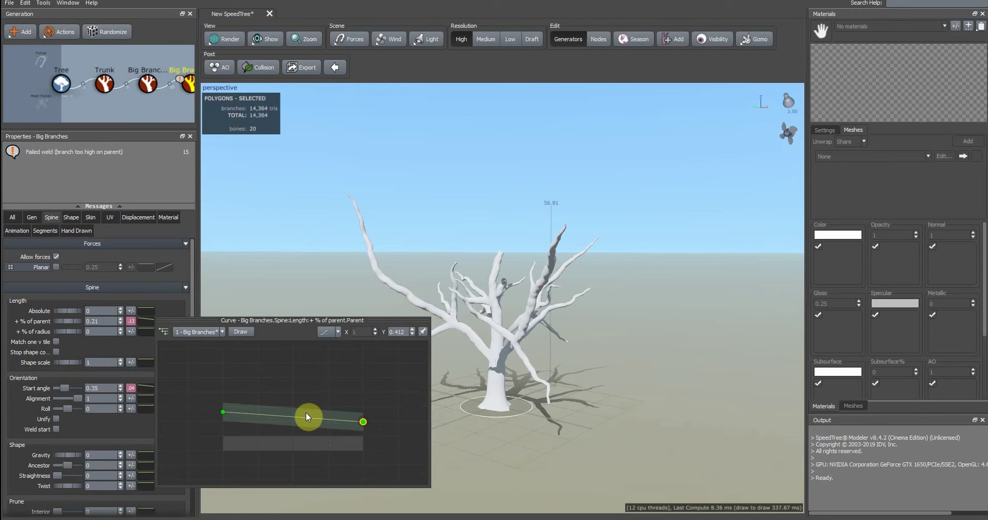
left_click_drag(342, 274, 361, 274)
scroll(362, 274, "up", 1)
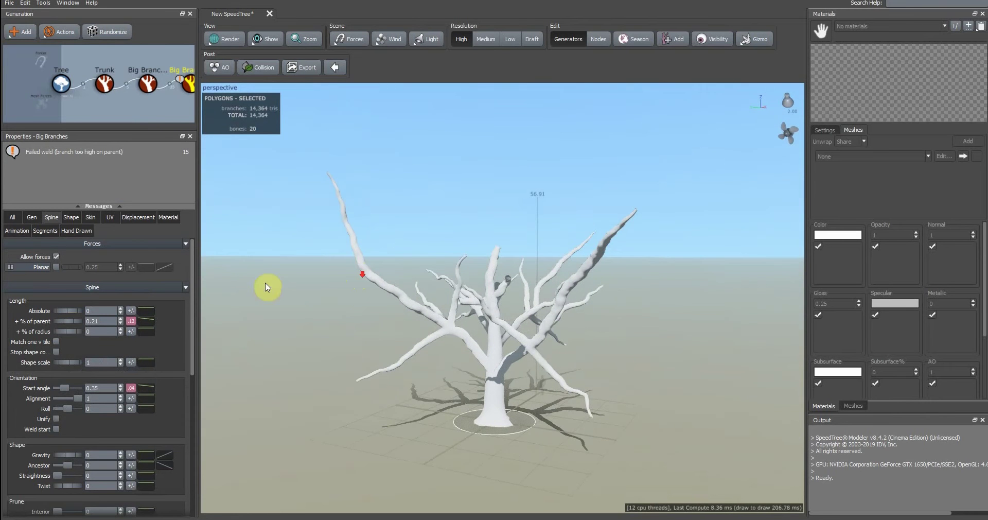
Raise the child Big Branches' first generation boundary to about 0.535 and increase how many branches are generated
left_click(39, 217)
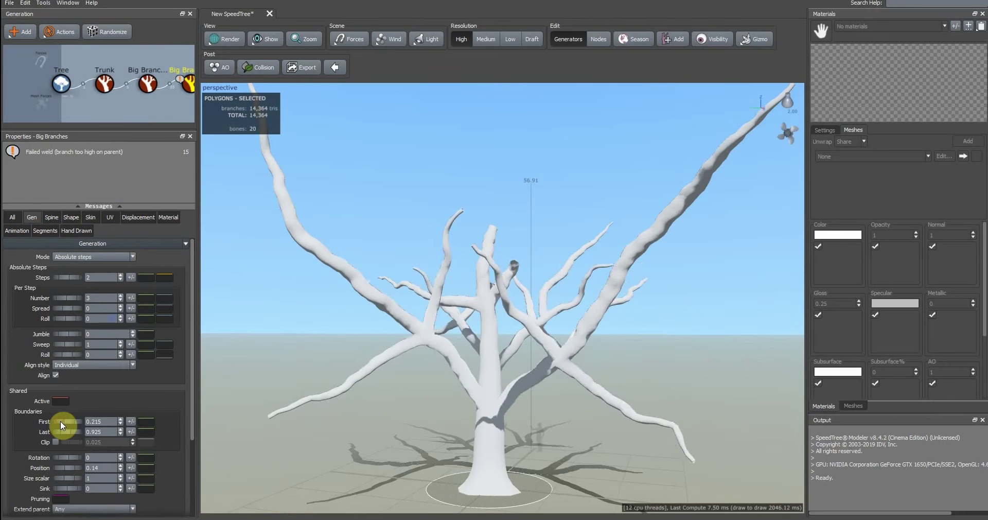
left_click_drag(61, 421, 75, 424)
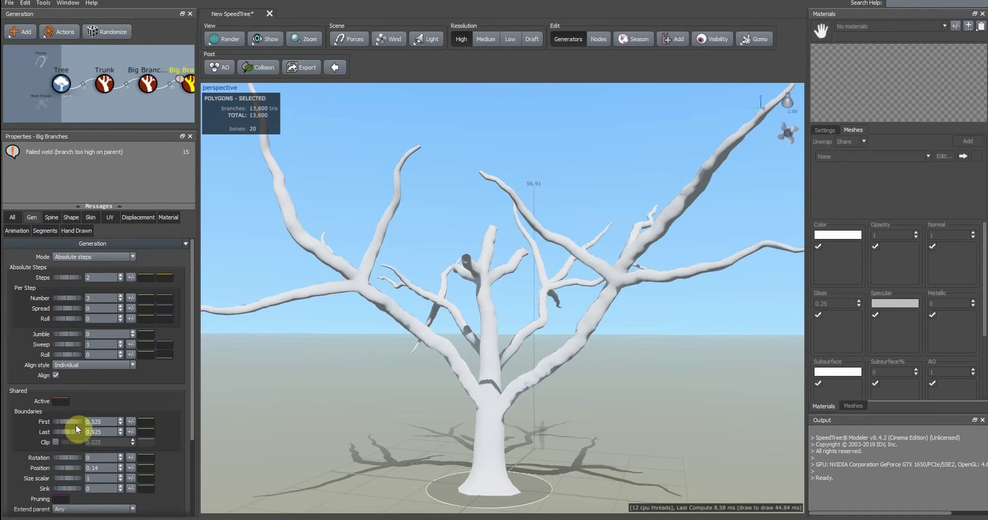
left_click(76, 280)
left_click_drag(76, 298, 84, 278)
left_click_drag(356, 299, 319, 287)
Steepen the child branches' % of parent length curve by raising its start to about 0.58 and lowering its end
left_click(53, 217)
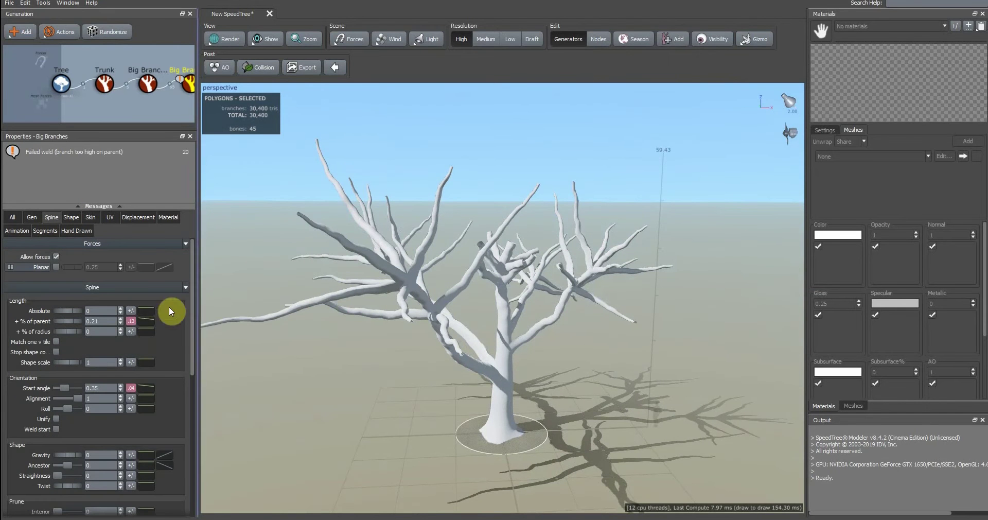
left_click(146, 320)
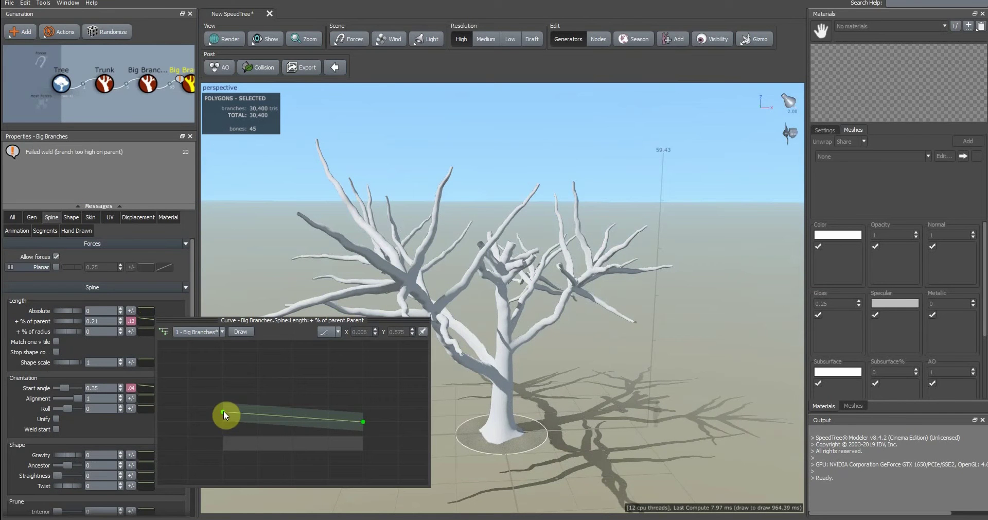
left_click_drag(226, 407, 224, 411)
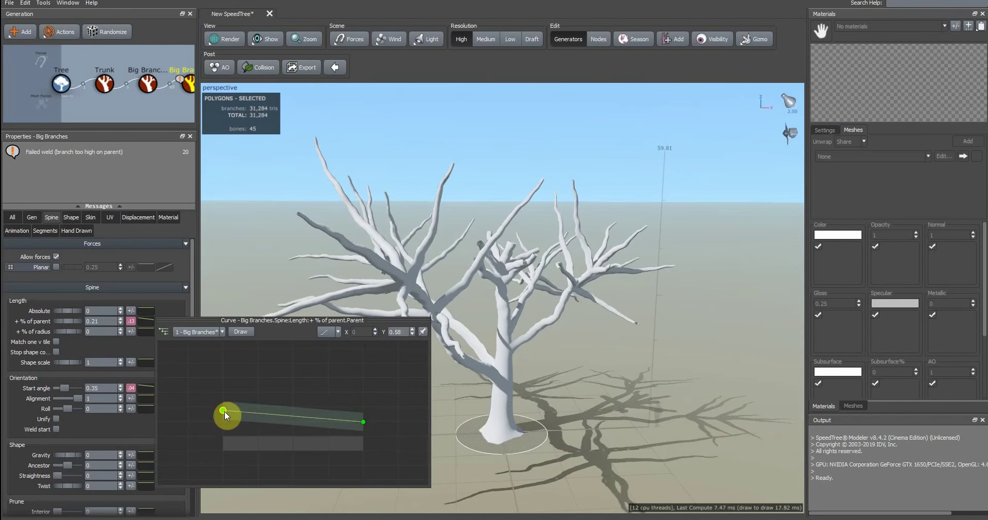
left_click_drag(363, 419, 368, 427)
left_click_drag(445, 244, 457, 298)
scroll(461, 267, "down", 1)
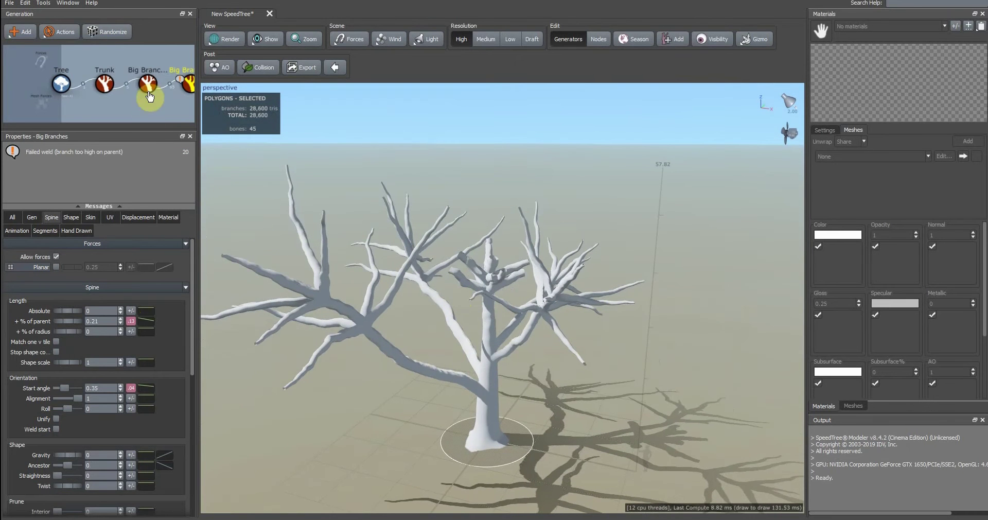
Make the child branches more crooked by setting late noise amount to about 1.17 and turbulence to about 0.52
scroll(159, 90, "down", 3)
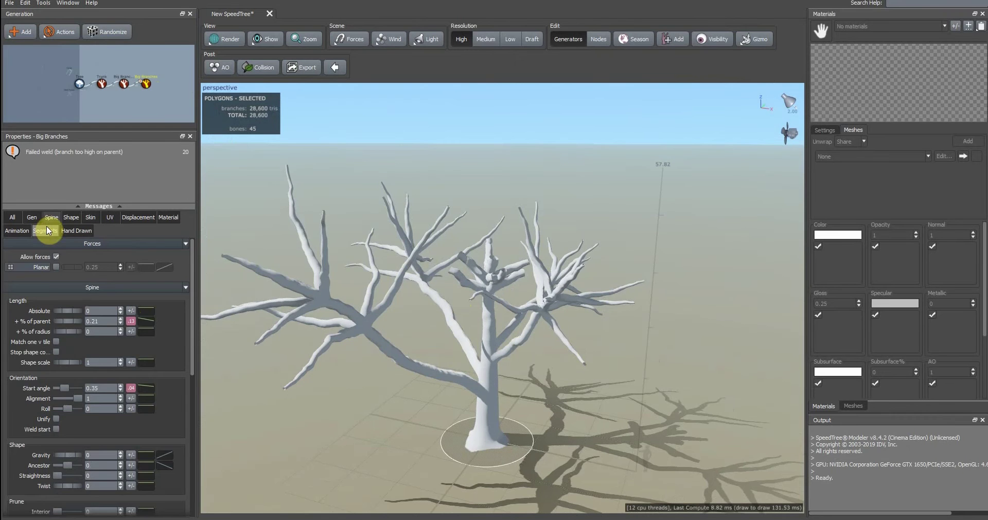
left_click(48, 242)
scroll(65, 337, "down", 10)
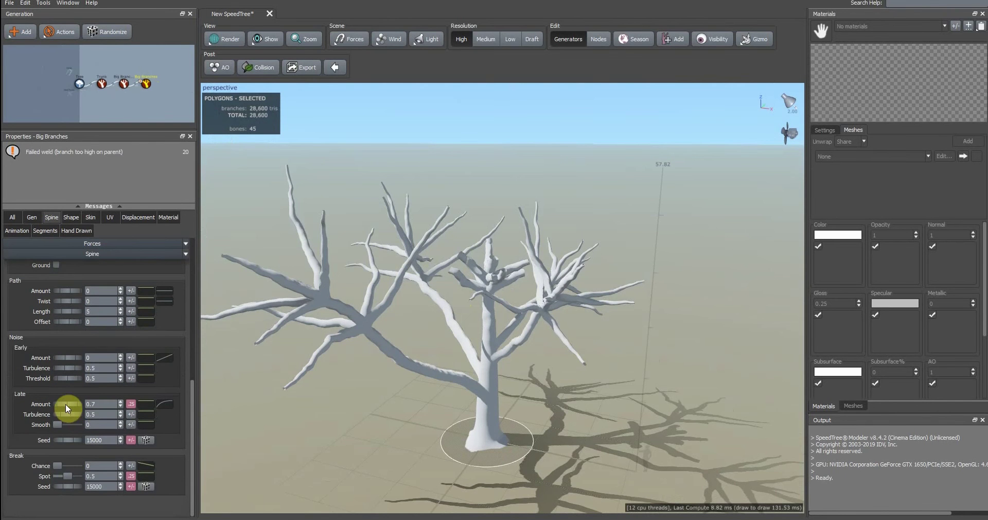
mouse_move(60, 402)
left_mouse_down()
mouse_move(85, 407)
mouse_move(68, 414)
left_mouse_up()
scroll(41, 252, "up", 3)
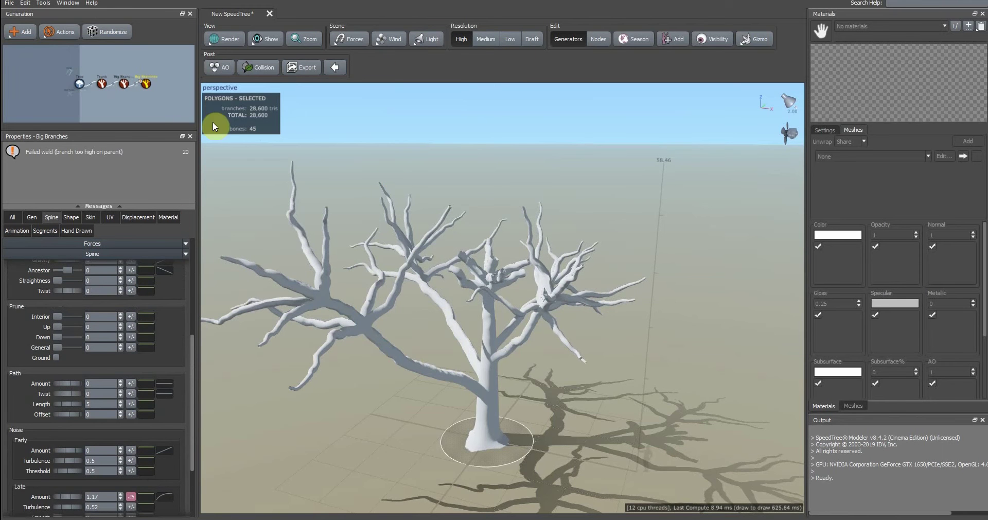
scroll(406, 246, "up", 2)
Add a second Planar force to the scene and raise its strength to about 14.04 to flatten the crown
middle_click_drag(463, 260, 512, 266)
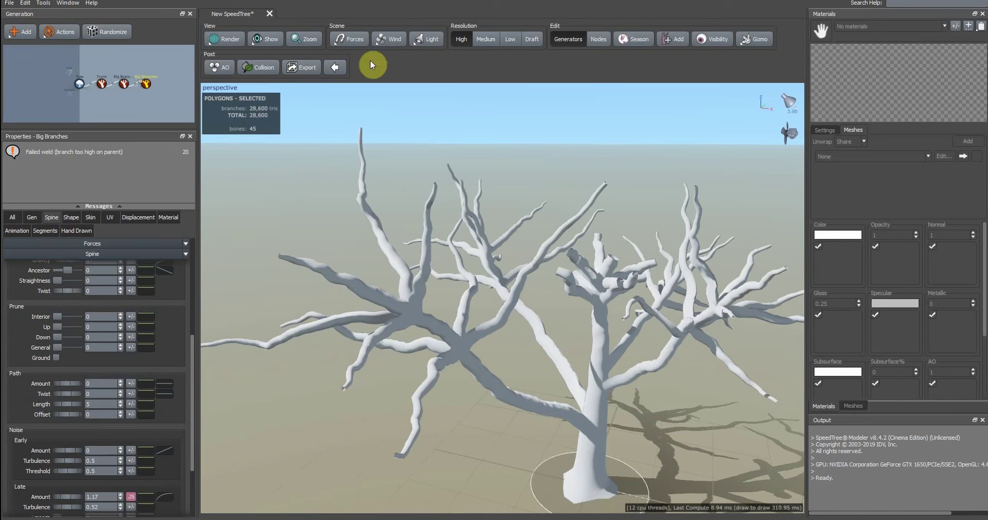
left_click(350, 40)
mouse_move(368, 85)
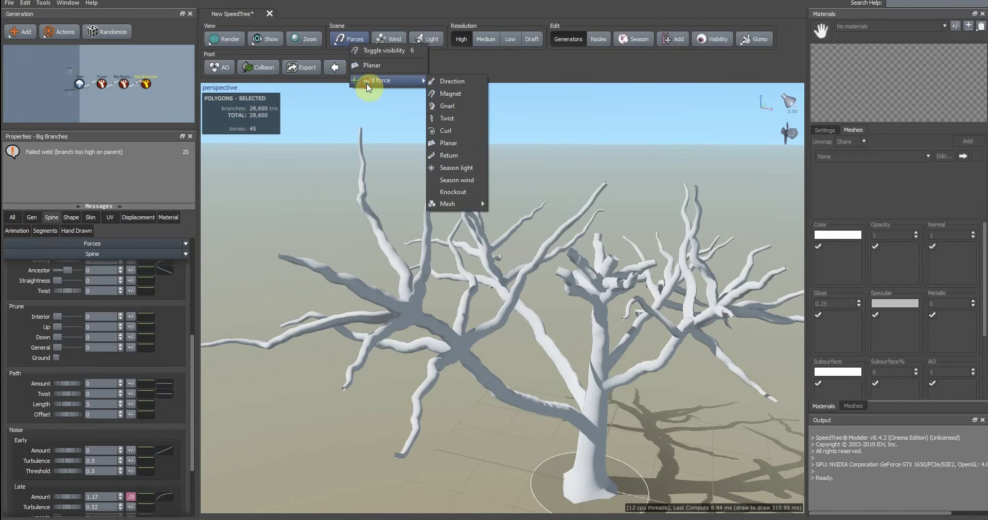
left_click(449, 144)
scroll(64, 251, "up", 3)
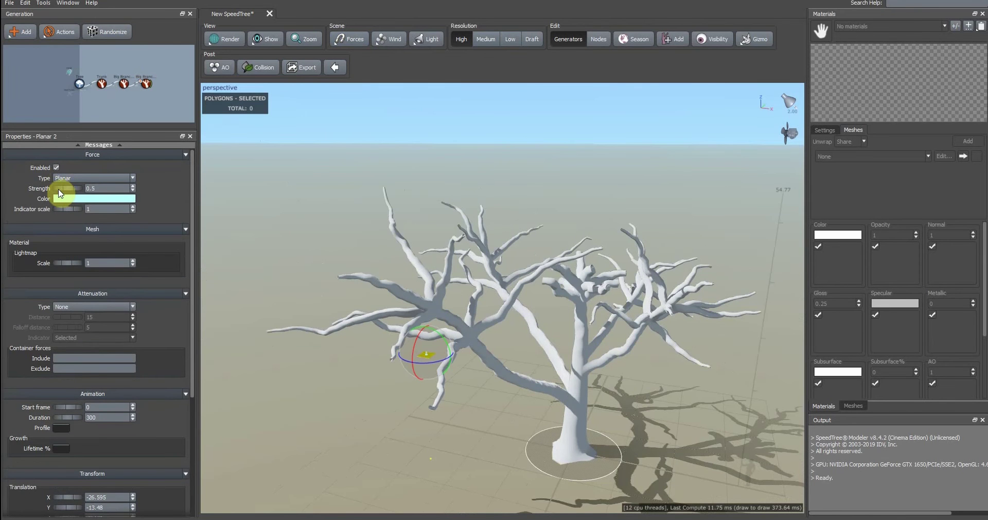
left_click_drag(62, 189, 692, 215)
left_click_drag(549, 213, 517, 193)
left_click_drag(68, 191, 94, 194)
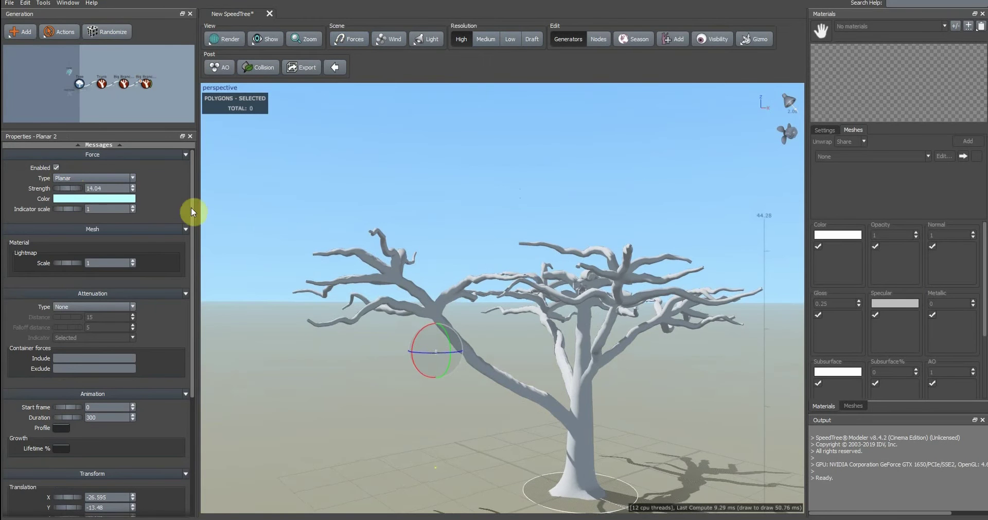
Duplicate the last Big Branches generator and attach the copy as its child to form a third branch level
left_click(147, 89)
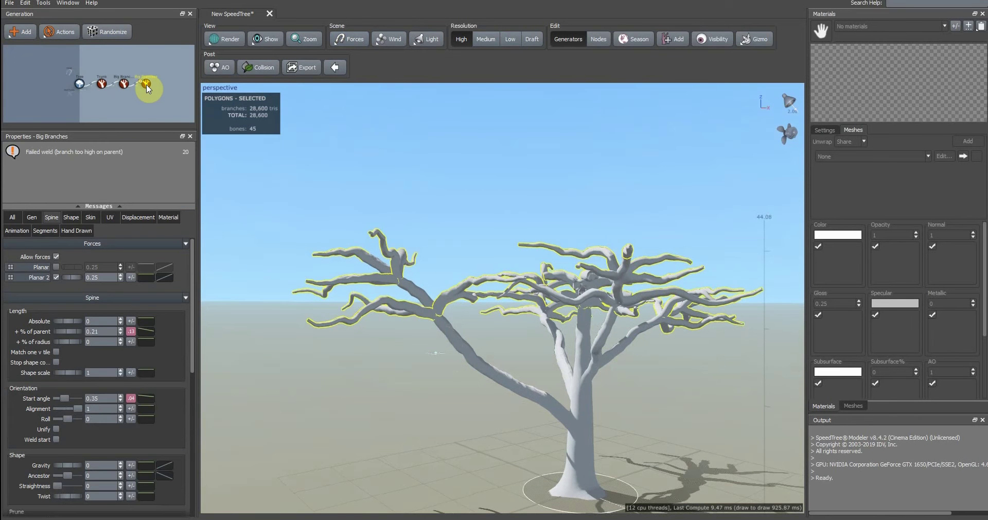
key("ctrl+d")
left_click_drag(147, 95, 147, 76)
left_click_drag(574, 194, 524, 244)
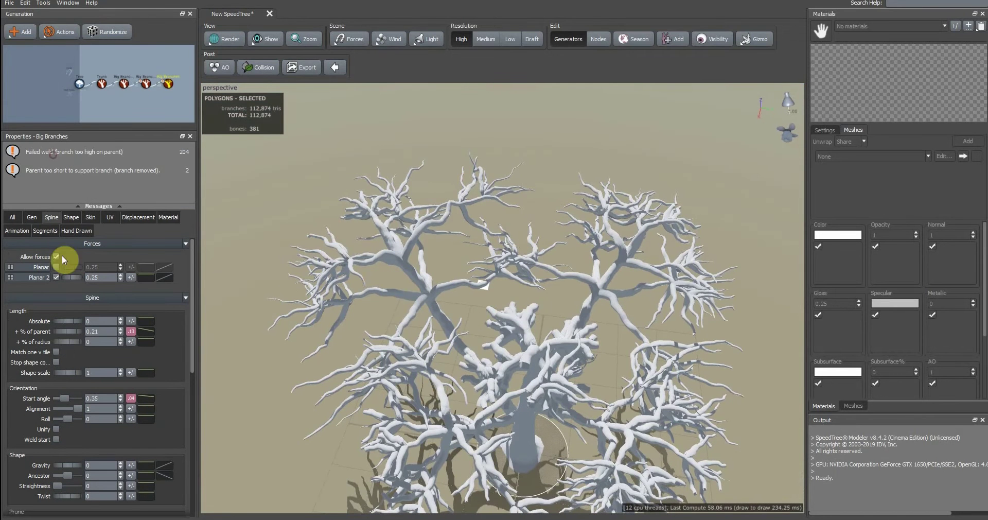
Increase the third-level branches' % of parent length and reduce their skin radius
left_click_drag(62, 332, 67, 334)
left_click(72, 219)
left_click(91, 218)
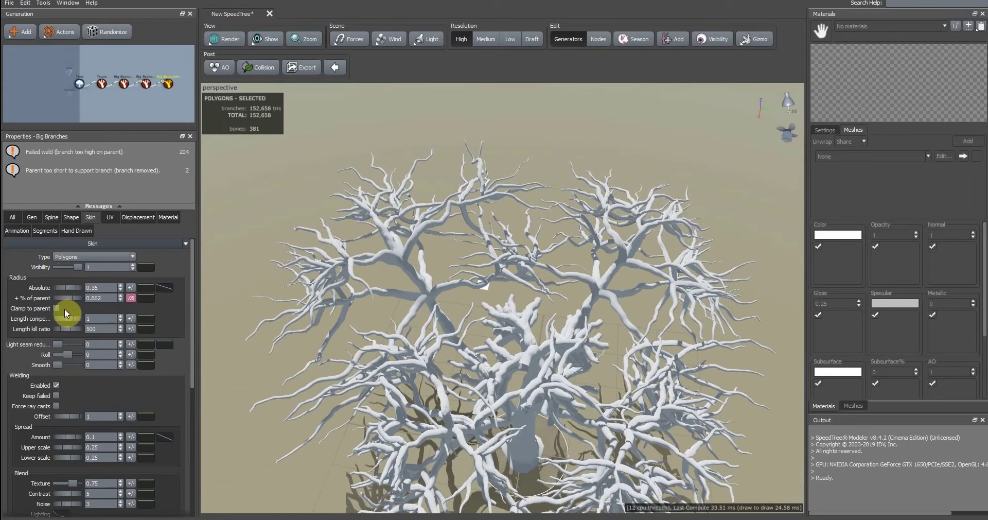
left_click_drag(79, 298, 57, 287)
Switch to node editing and lengthen the central upright branch, offsetting its % of parent length by about 0.392
left_click_drag(693, 262, 483, 52)
left_click(452, 180)
left_click(597, 38)
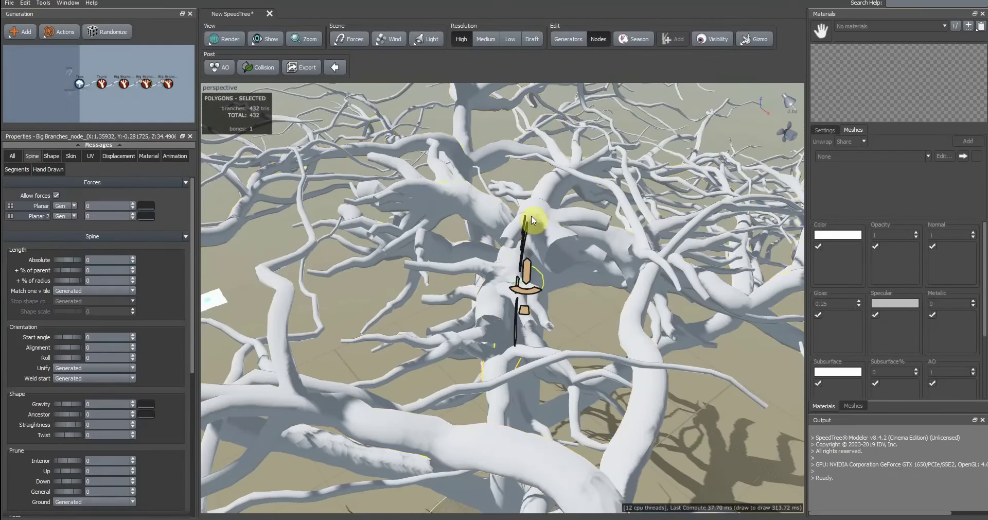
left_click_drag(534, 218, 667, 231)
left_click_drag(654, 221, 653, 183)
scroll(644, 189, "down", 4)
left_click(636, 178)
scroll(638, 172, "down", 4)
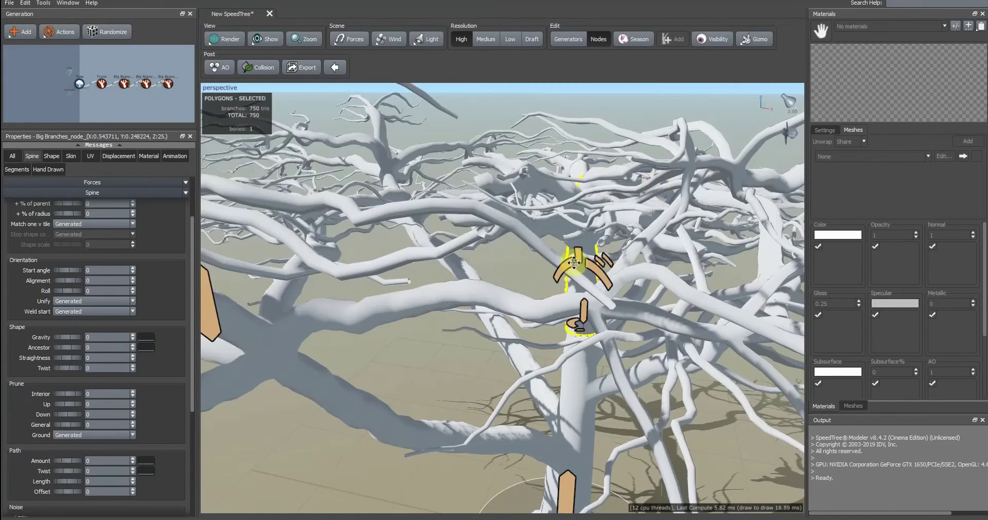
left_click_drag(573, 262, 593, 148)
scroll(589, 170, "down", 6)
left_click_drag(541, 229, 540, 207)
left_click_drag(529, 134, 518, 162)
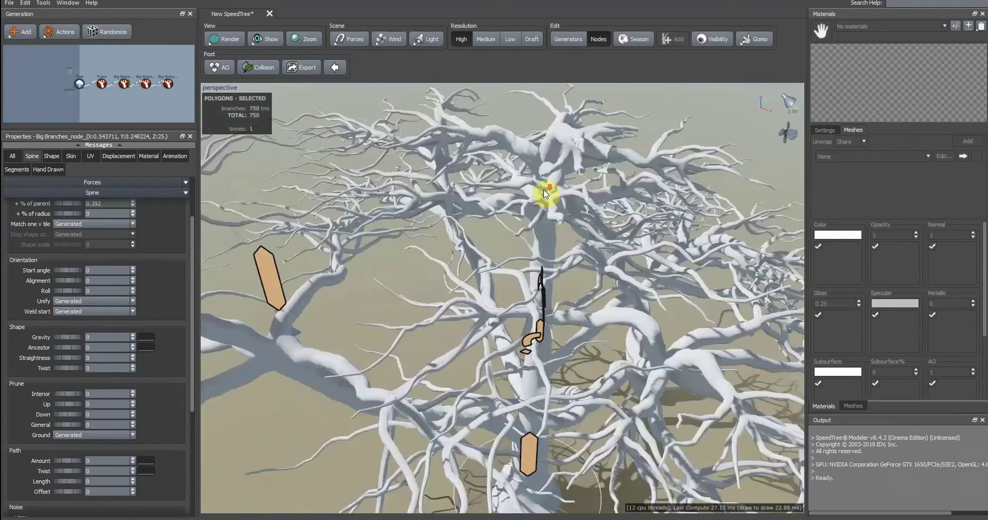
left_click_drag(546, 194, 558, 221)
Lengthen a stubby branch node near the crown's top, offsetting its % of parent length by about 0.229
left_click(615, 187)
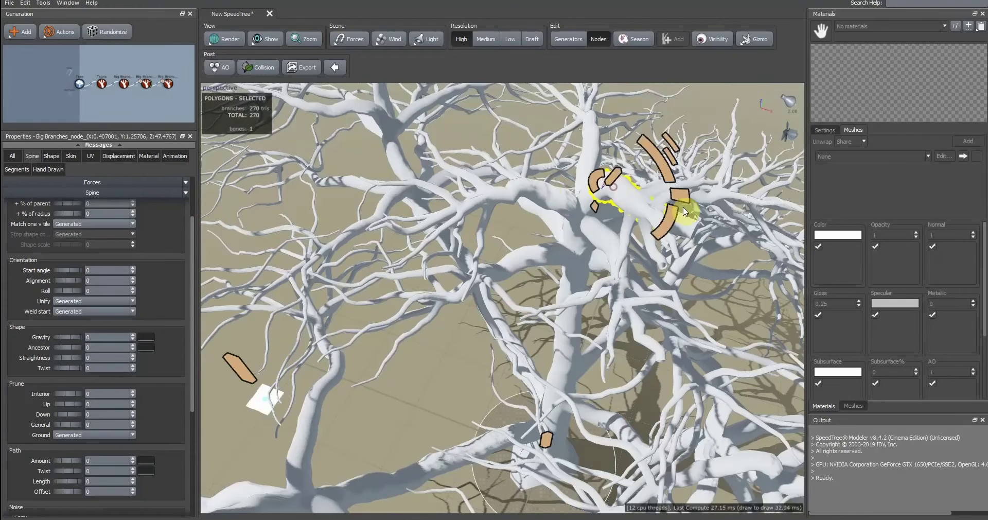
left_click_drag(683, 207, 735, 205)
left_click_drag(697, 175, 752, 192)
scroll(627, 204, "down", 2)
left_click_drag(539, 212, 194, 106)
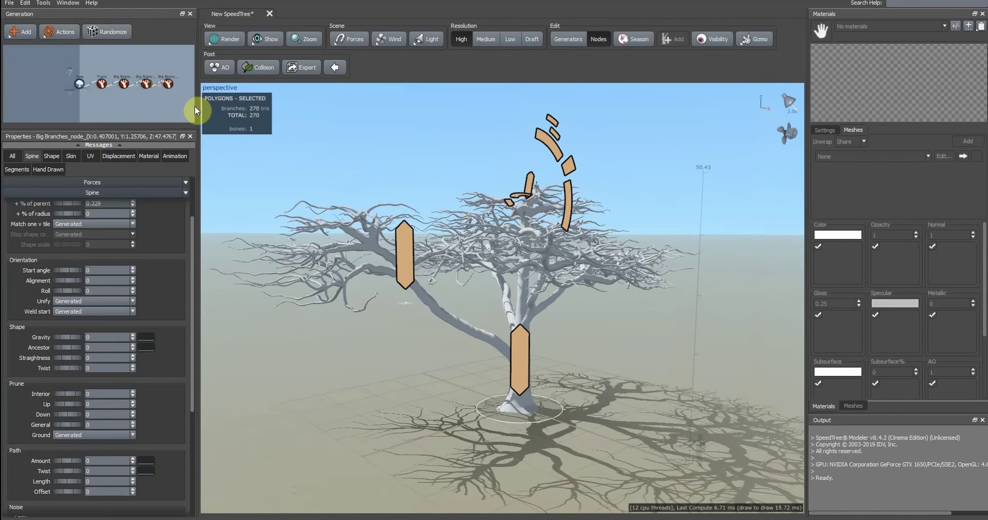
Add a Twigs generator as a child of the last Big Branches generator
left_click(160, 111)
right_click(168, 85)
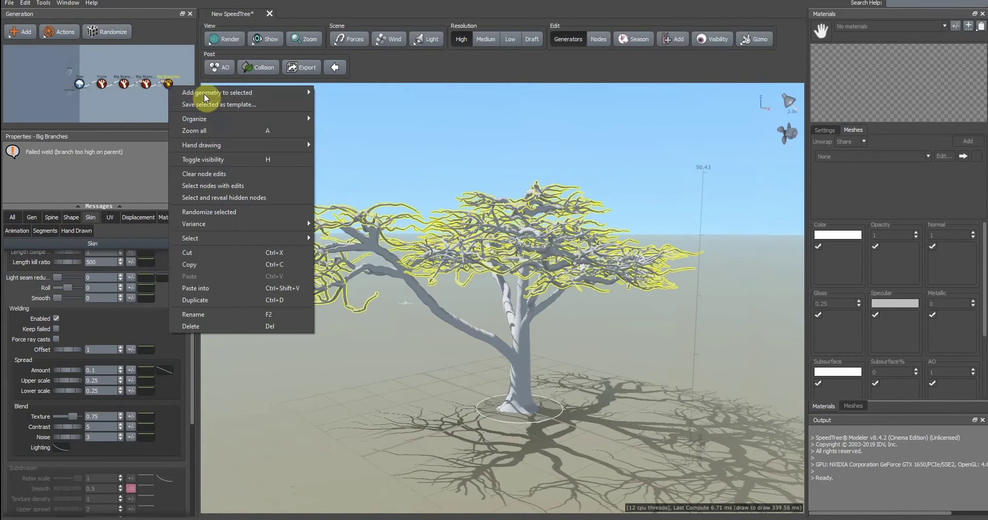
mouse_move(225, 93)
left_click(350, 176)
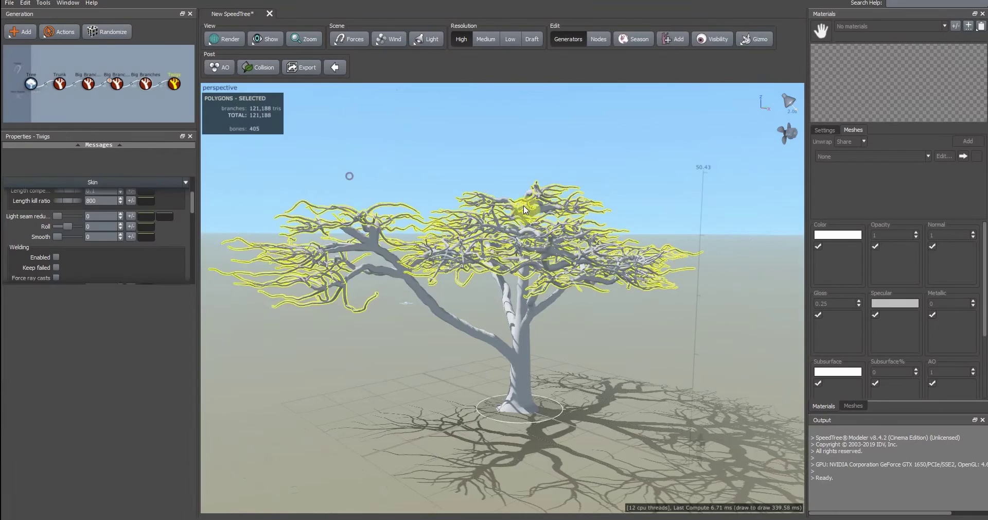
Enable the Planar force on the Twigs generator with a strength of 2.54
left_click_drag(524, 180, 558, 209)
left_click_drag(411, 154, 422, 123)
left_click(15, 156)
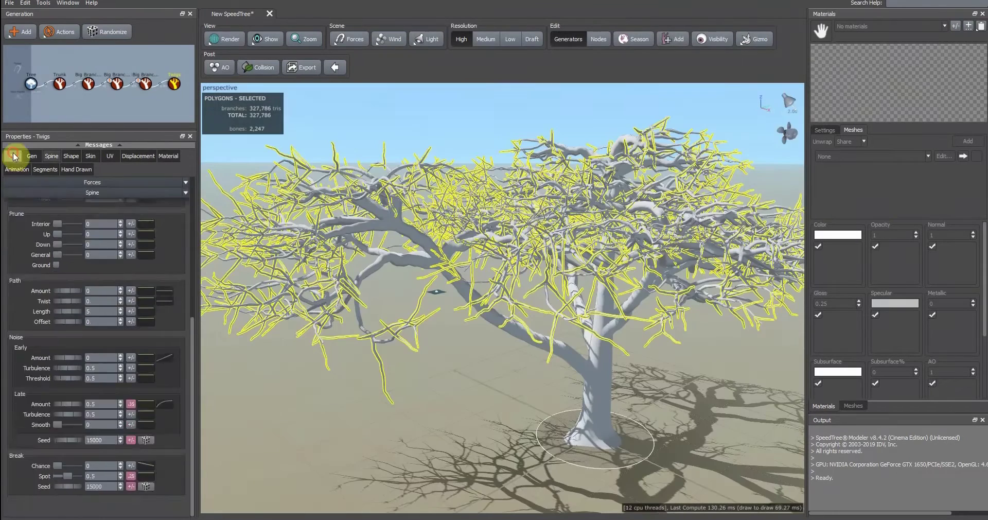
left_click(85, 377)
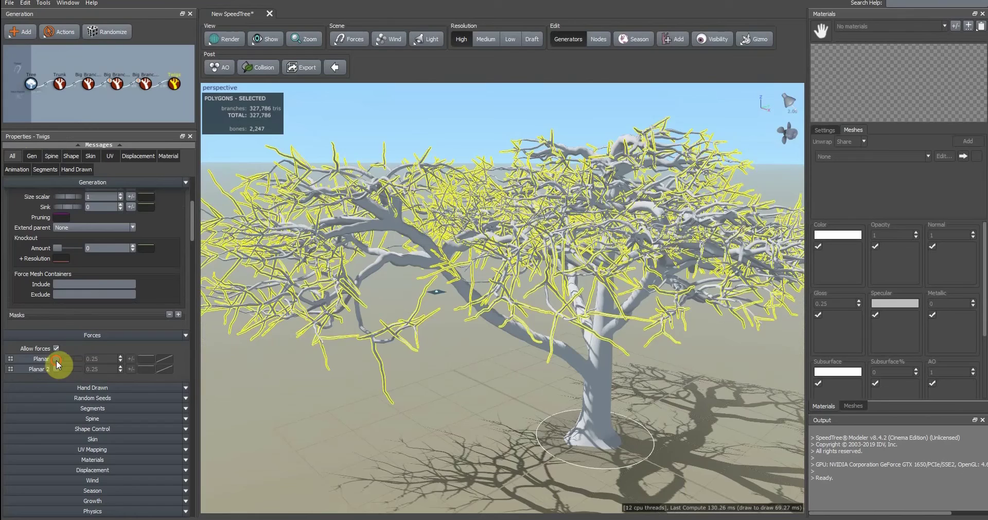
left_click(56, 358)
mouse_move(70, 359)
left_mouse_down()
mouse_move(379, 353)
mouse_move(431, 366)
mouse_move(434, 389)
mouse_move(368, 366)
mouse_move(489, 332)
mouse_move(424, 324)
mouse_move(533, 302)
mouse_move(511, 311)
mouse_move(476, 250)
left_mouse_up()
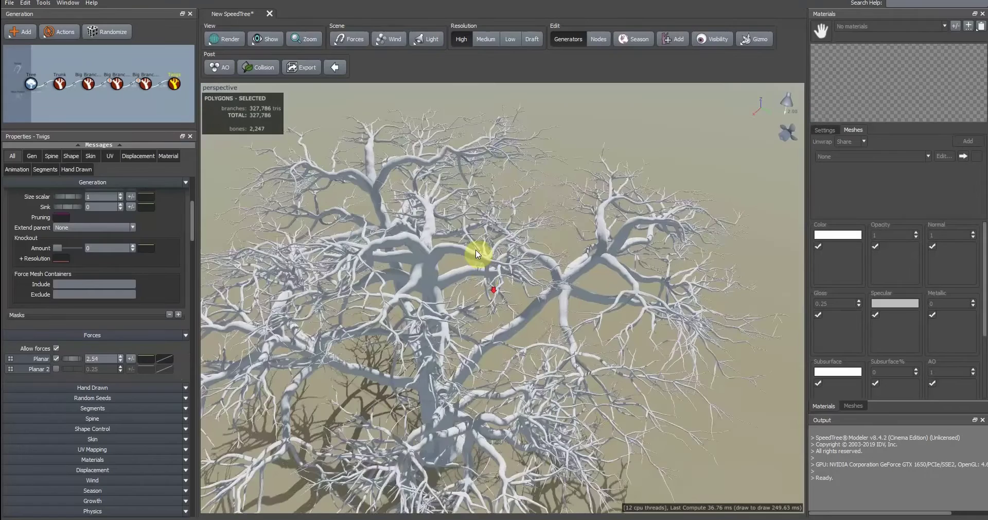
left_click(466, 254)
left_click_drag(564, 284, 554, 270)
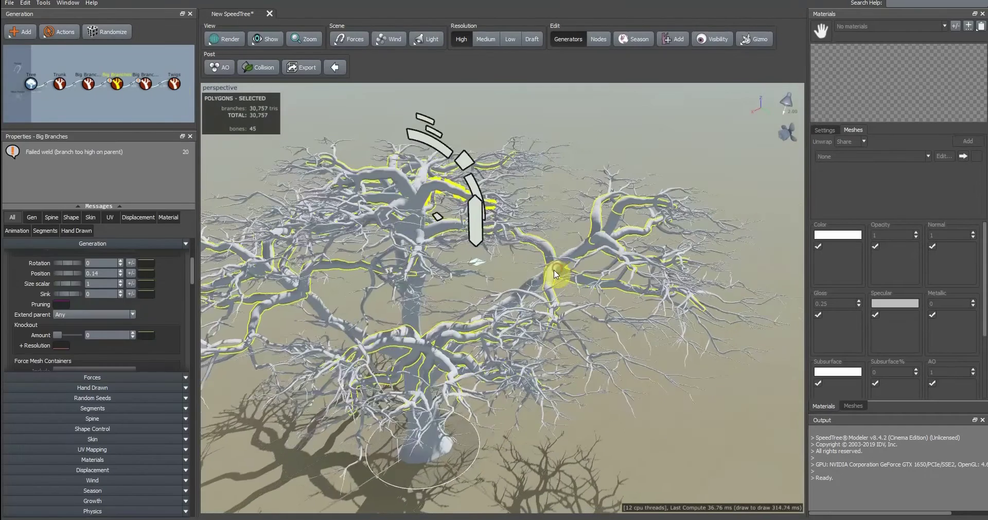
Add a Fronds generator as a child of the Twigs generator
left_click(174, 84)
right_click(175, 89)
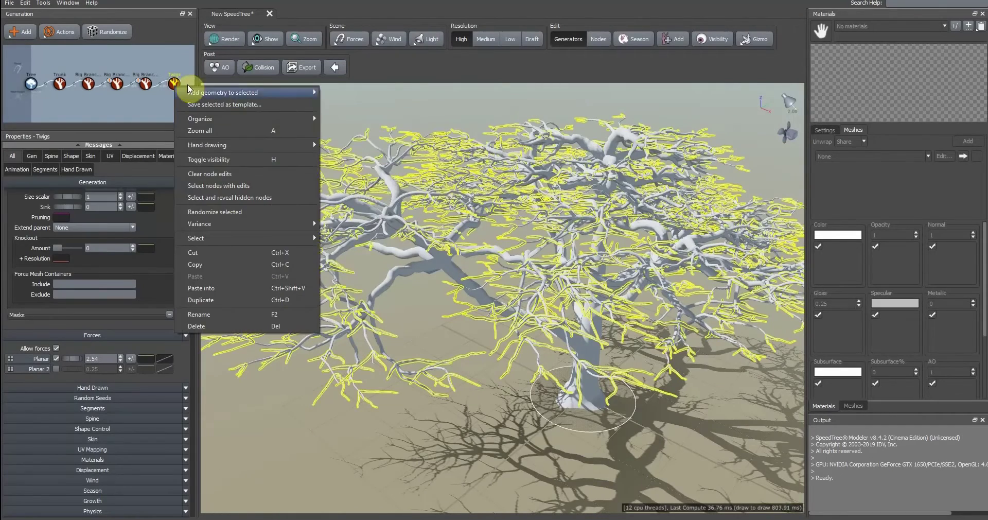
mouse_move(221, 93)
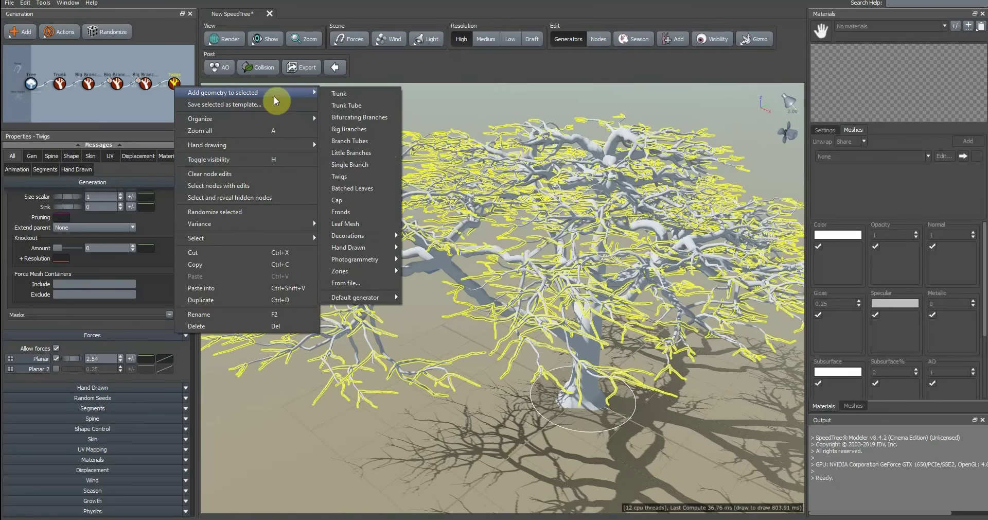
left_click(360, 212)
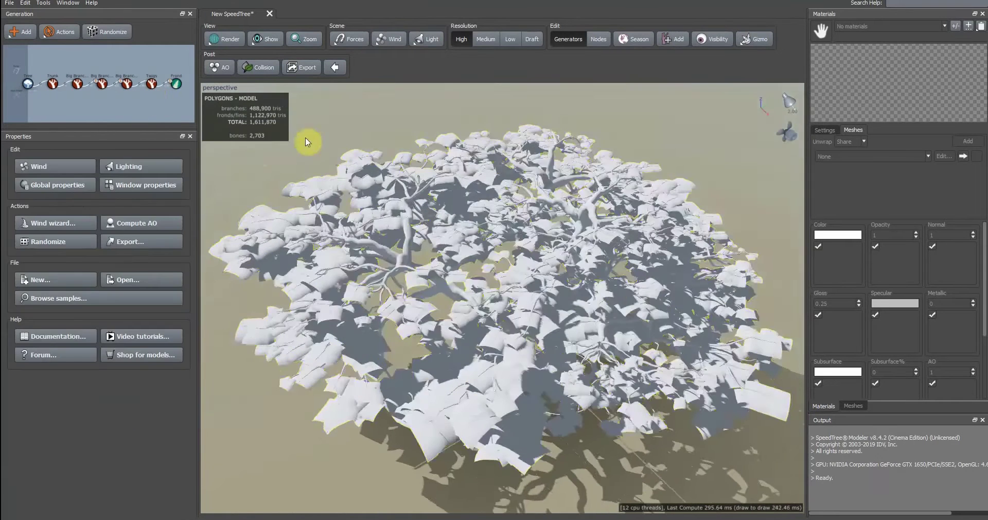
Change the Twigs generator's skin type from Polygons to the type that keeps only the spines
left_click(151, 85)
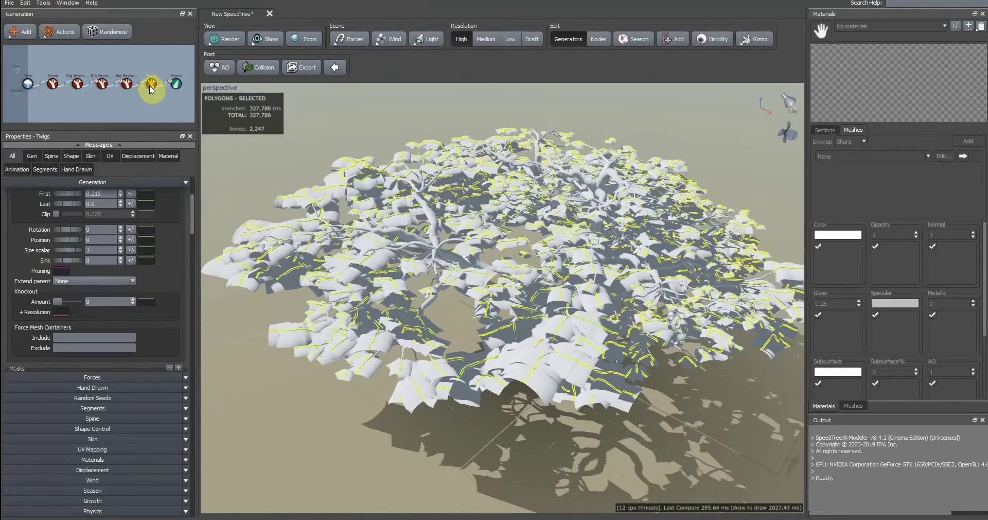
left_click(90, 156)
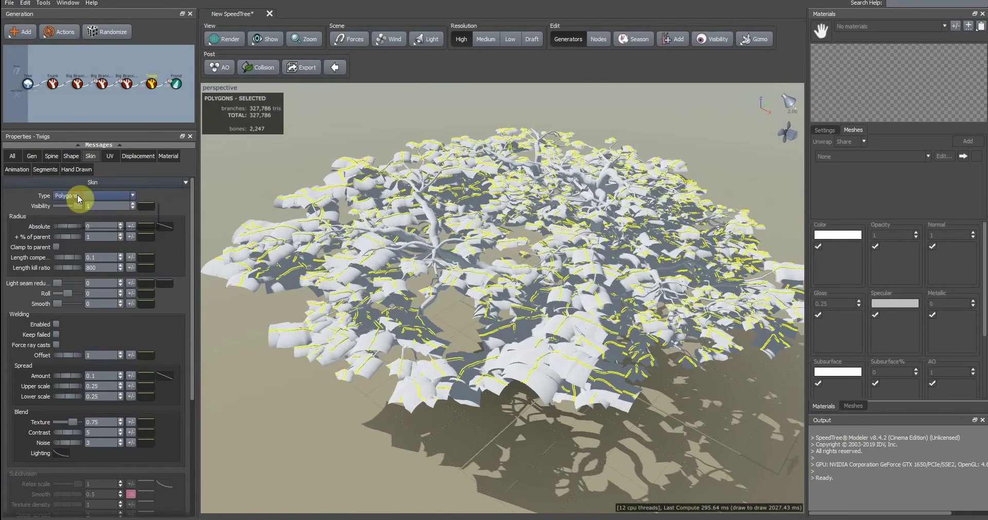
left_click(78, 196)
left_click(71, 225)
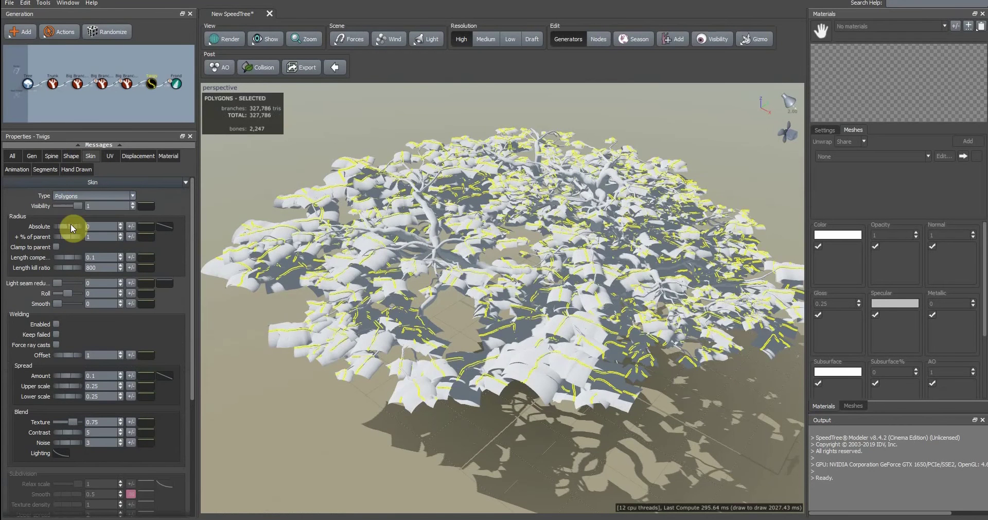
left_click(240, 165)
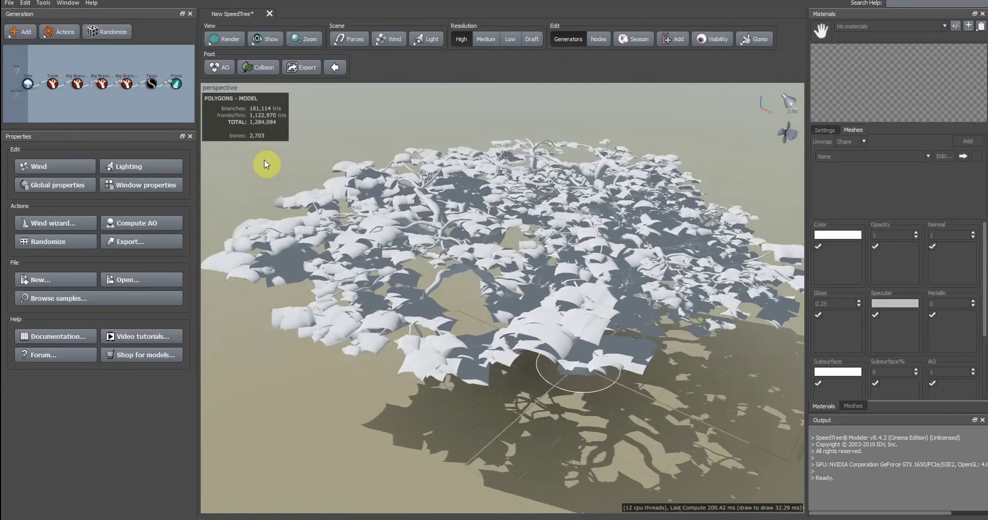
left_click(153, 85)
left_click(365, 124)
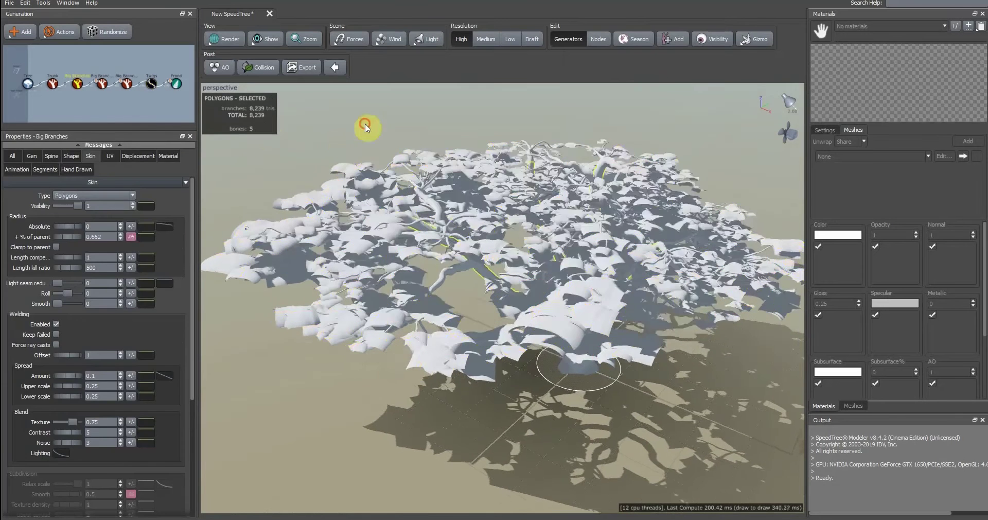
Create a bark material from Bark_10_Base_Color.jpg and apply it to the trunk and branches
left_click_drag(730, 127, 725, 116)
left_click(970, 27)
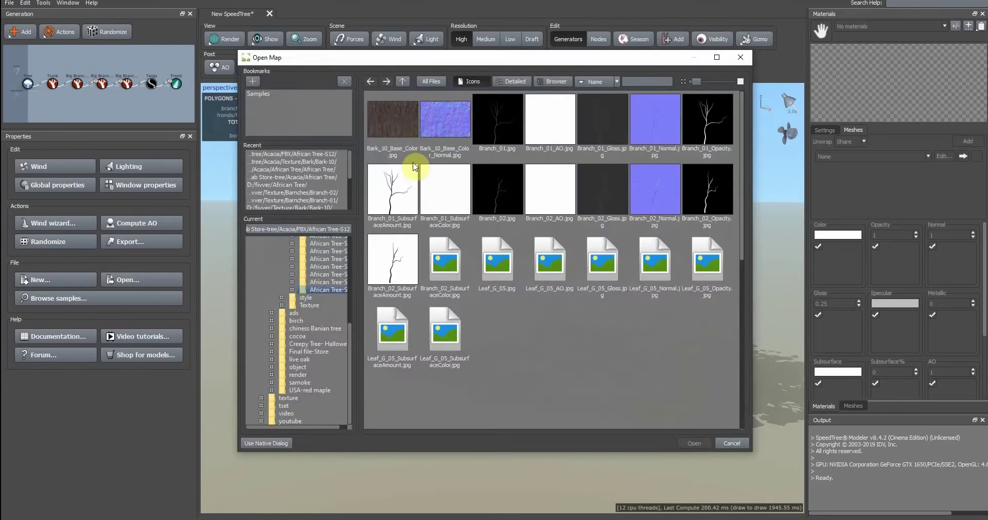
double_click(394, 120)
left_click_drag(826, 50, 553, 333)
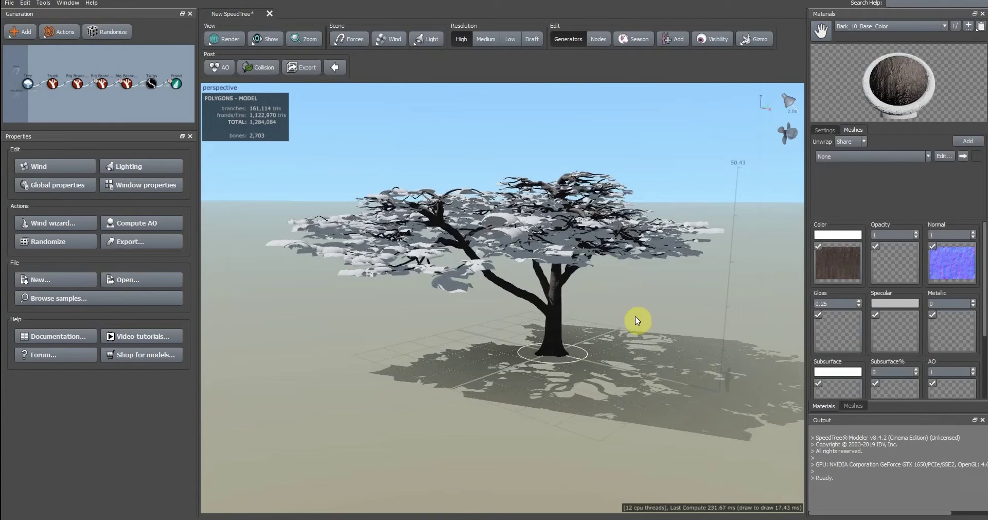
Create a leaf material from Leaf_G_05.jpg and apply it to the fronds
left_click_drag(635, 316, 620, 341)
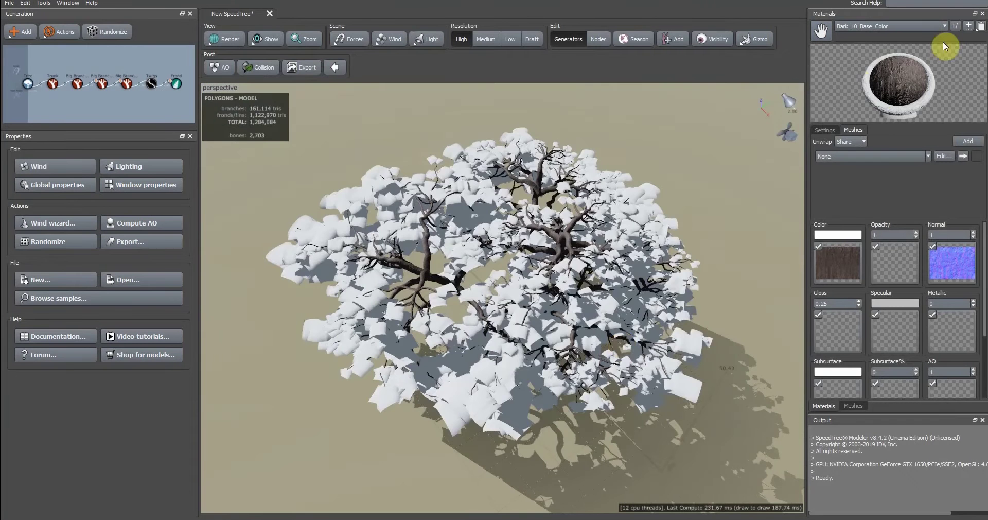
left_click(969, 27)
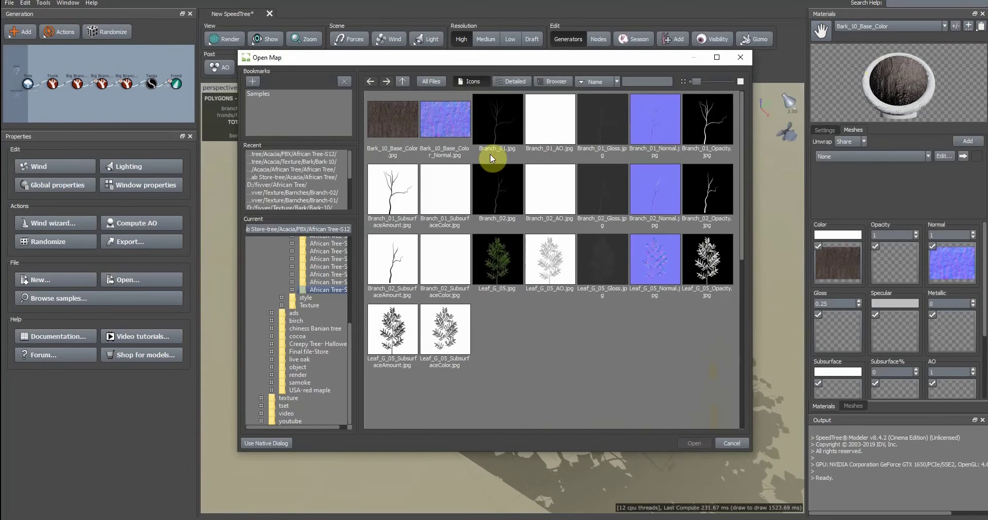
double_click(499, 263)
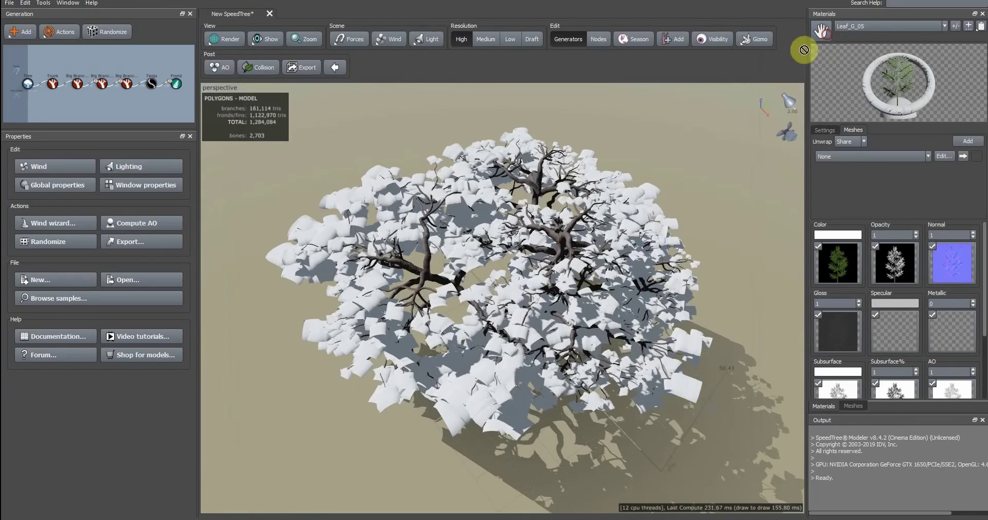
scroll(695, 216, "up", 6)
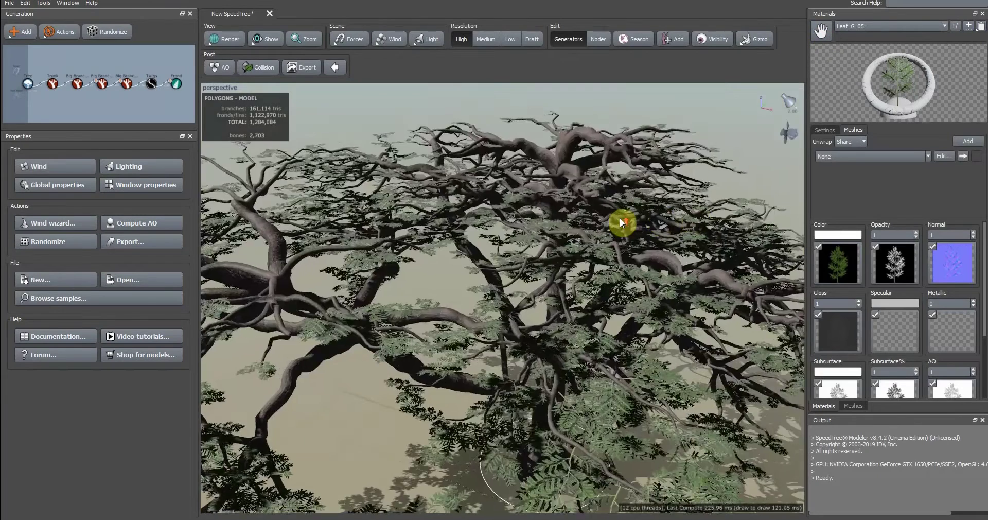
scroll(620, 218, "down", 6)
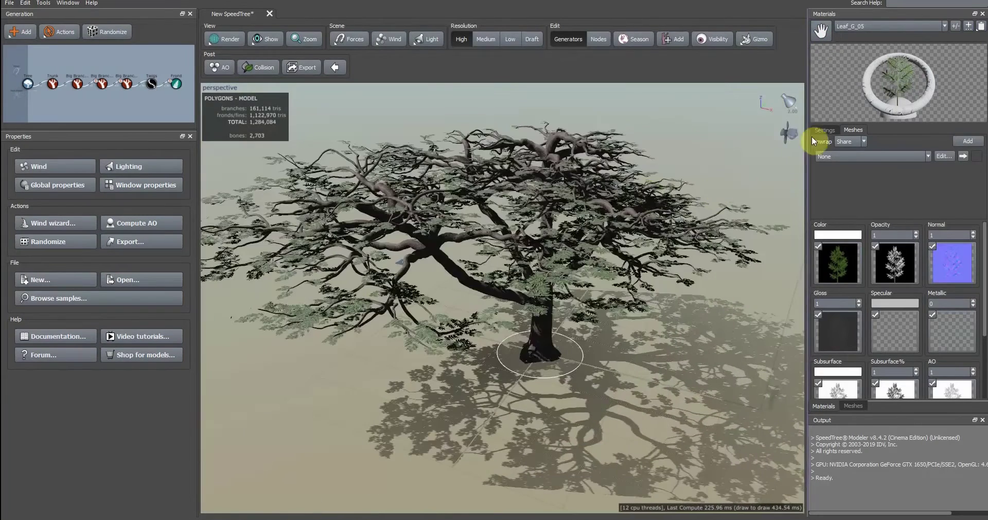
Make the Leaf_G_05 material two-sided and open a new cutout mesh for it in the cutout editor
left_click(823, 130)
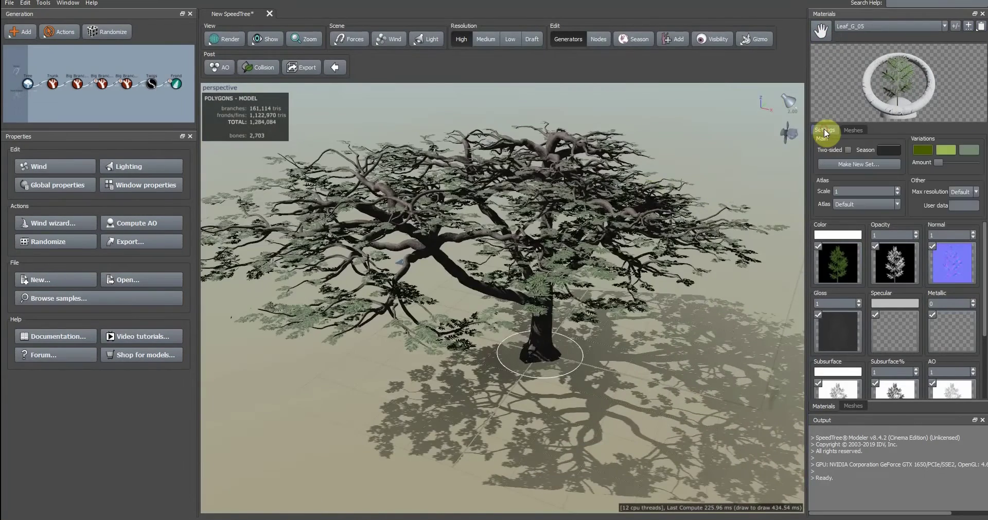
left_click(849, 149)
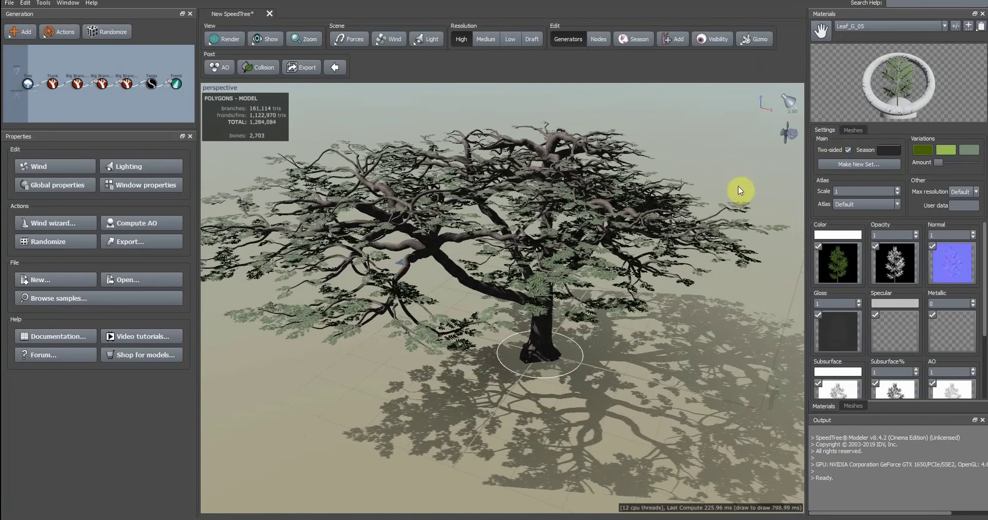
left_click(854, 130)
left_click(949, 157)
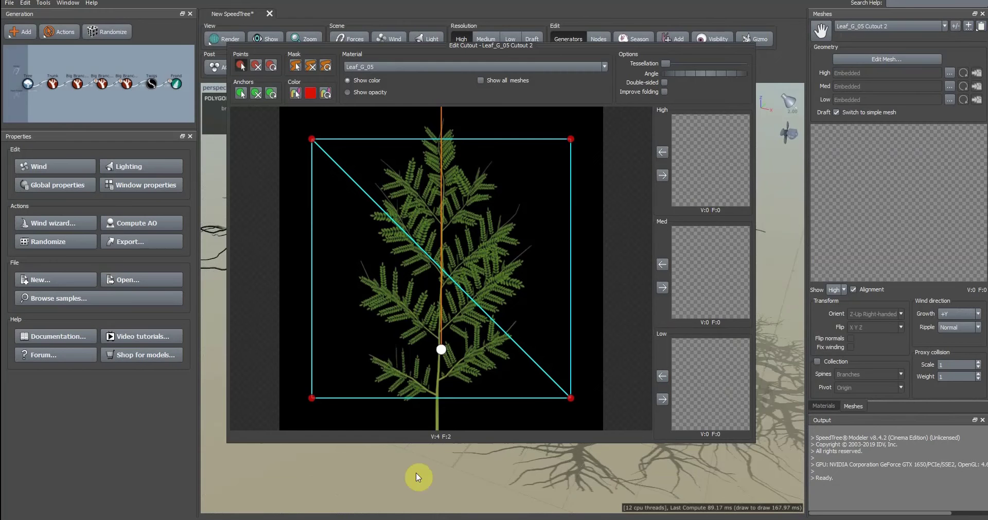
Add a cutout point at the leaf's stem base, move the pivot there and tilt its direction line along the stem
left_click(437, 421)
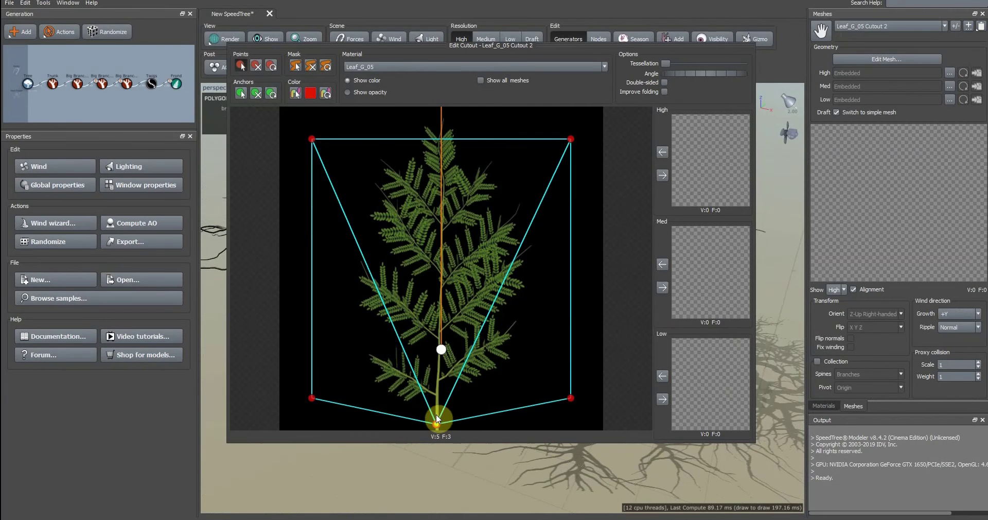
left_click_drag(442, 352, 437, 422)
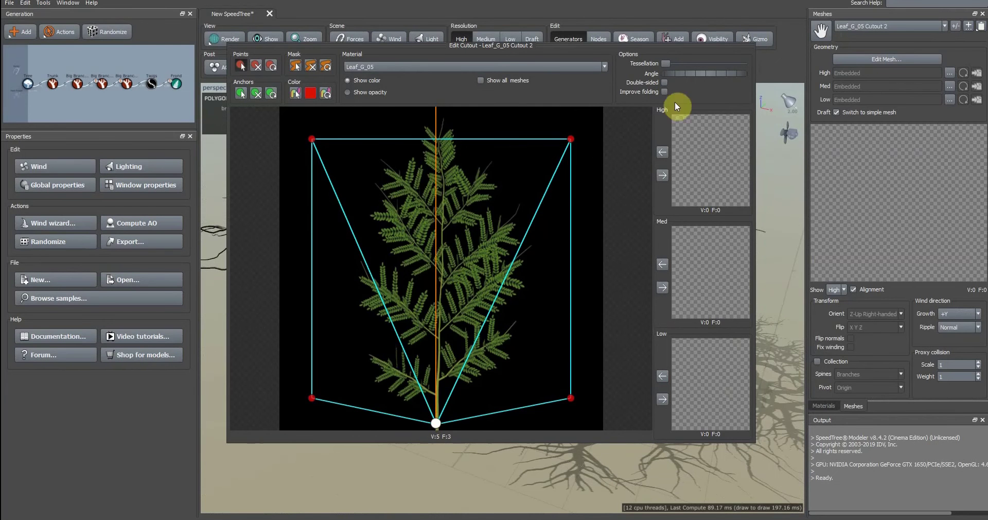
mouse_move(674, 74)
left_mouse_down()
mouse_move(690, 73)
mouse_move(681, 72)
left_mouse_up()
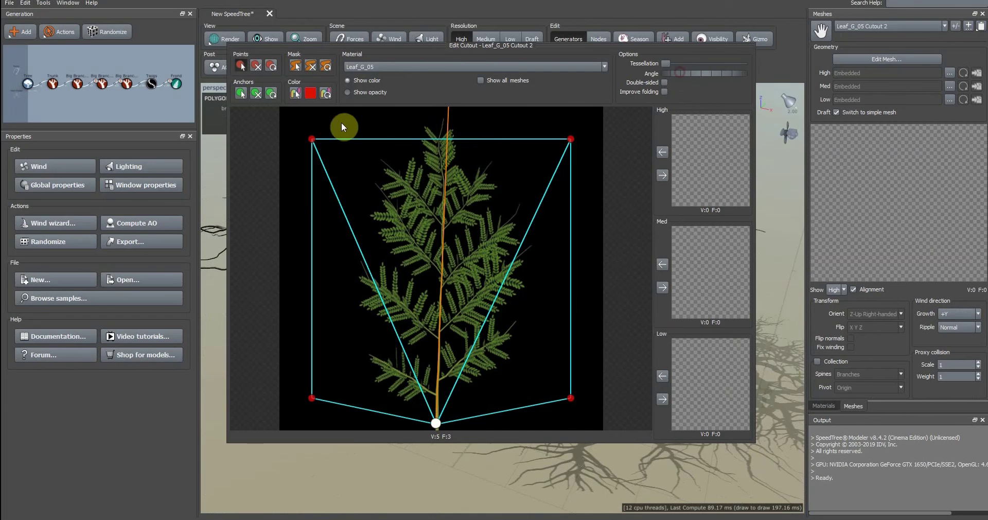
Fit the cutout around the leaf with its four corners and new points at the tip and mid-stem, and store it as the High mesh
left_click(446, 113)
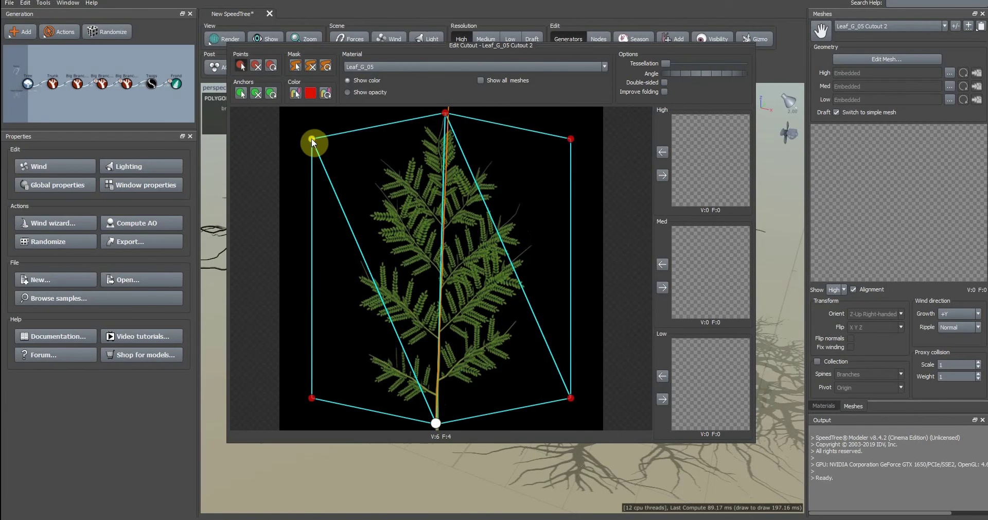
left_click_drag(312, 140, 346, 167)
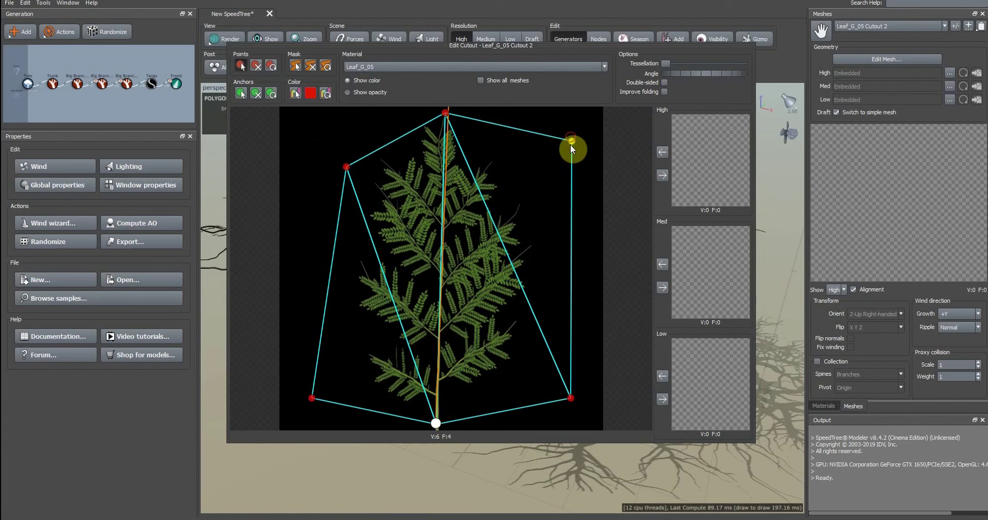
left_click_drag(571, 140, 525, 187)
left_click_drag(571, 405, 546, 340)
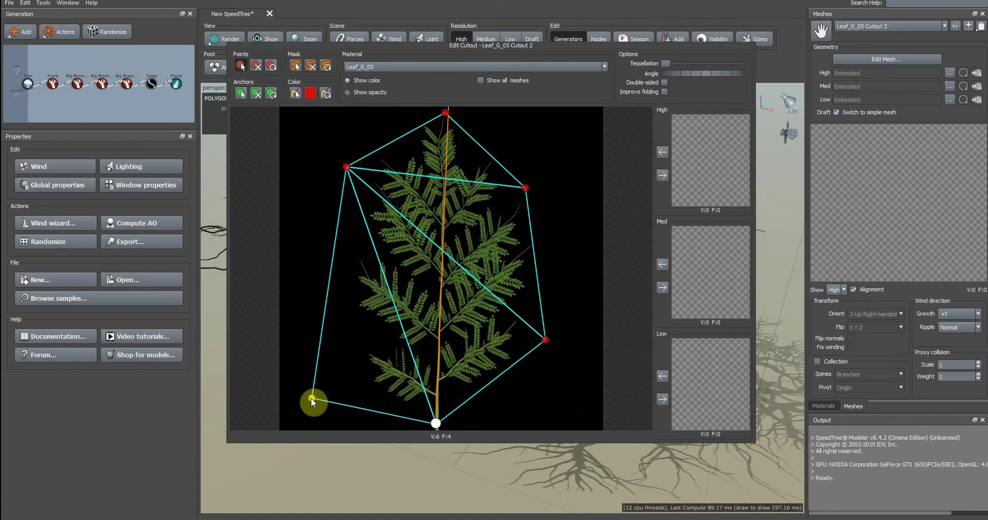
left_click_drag(311, 398, 339, 357)
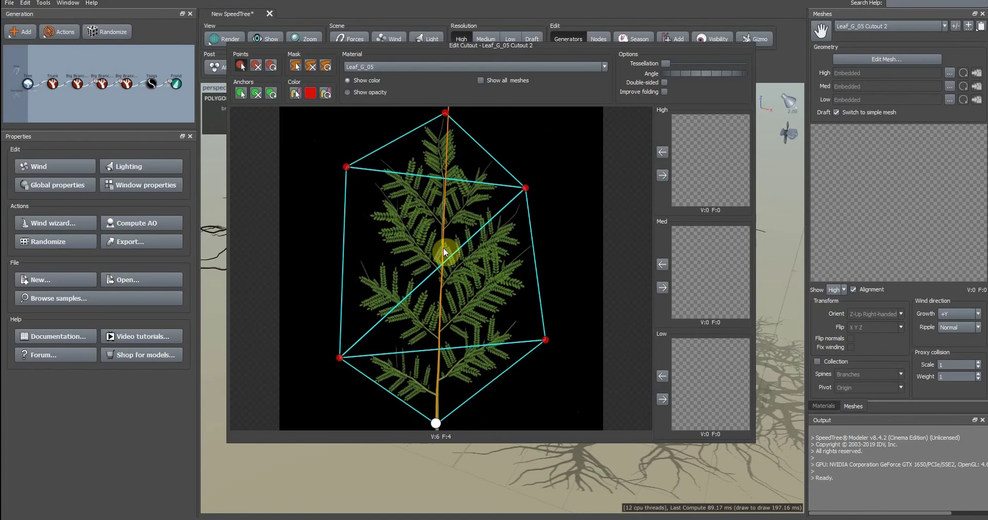
left_click(440, 270)
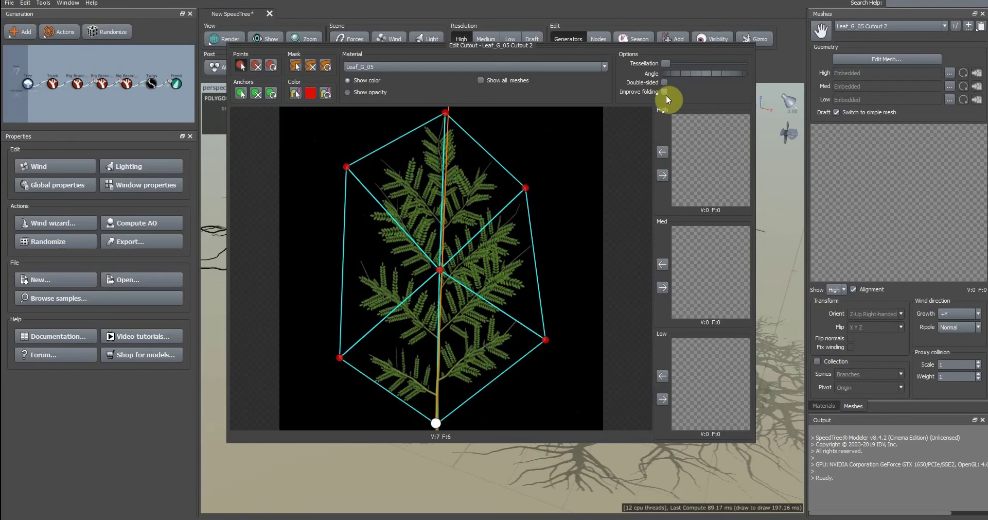
left_click(662, 175)
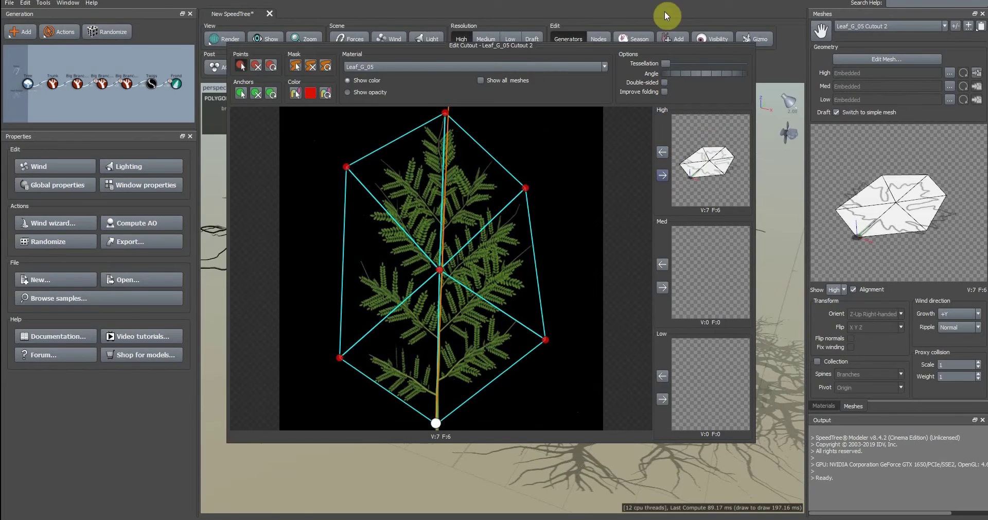
left_click(665, 12)
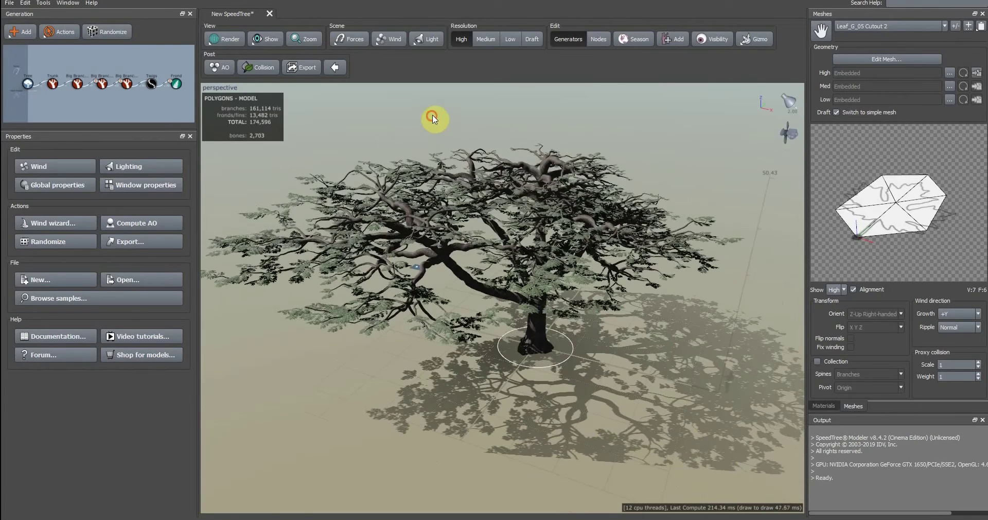
Switch to node editing and inspect the tree's shape around a big branch node on the outer crown
left_click_drag(432, 118, 466, 132)
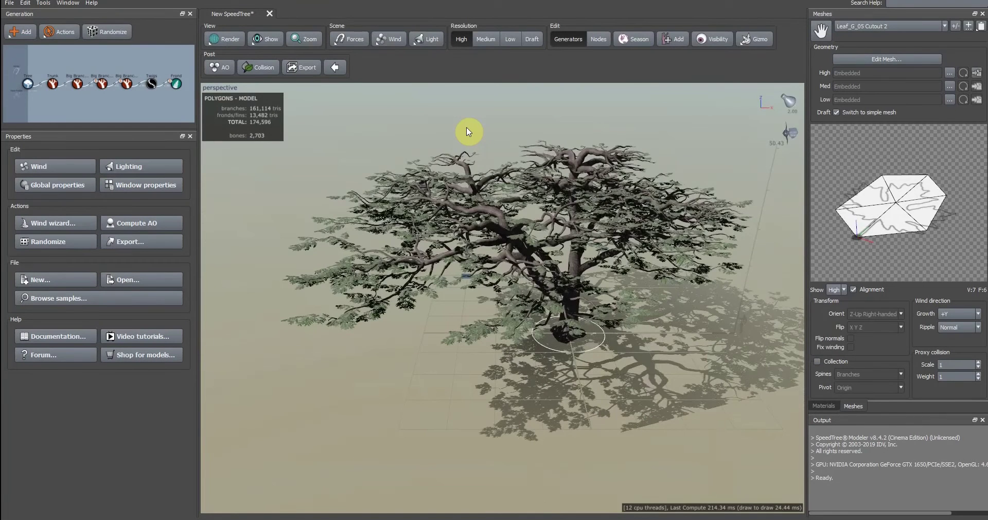
left_click_drag(496, 125, 494, 232)
scroll(559, 153, "up", 3)
left_click(599, 37)
left_click_drag(553, 203, 297, 61)
left_click(450, 246)
scroll(468, 251, "down", 5)
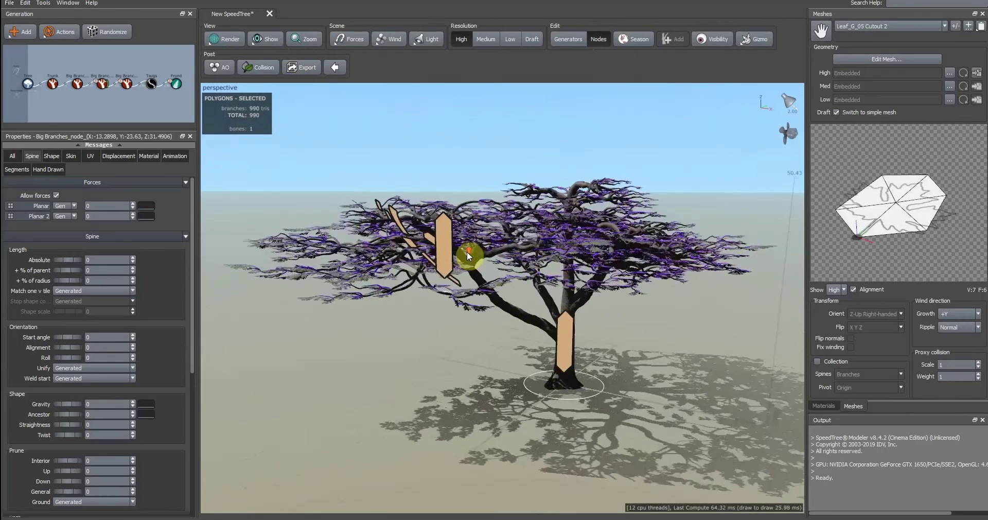
left_click_drag(467, 251, 536, 168)
left_click(536, 168)
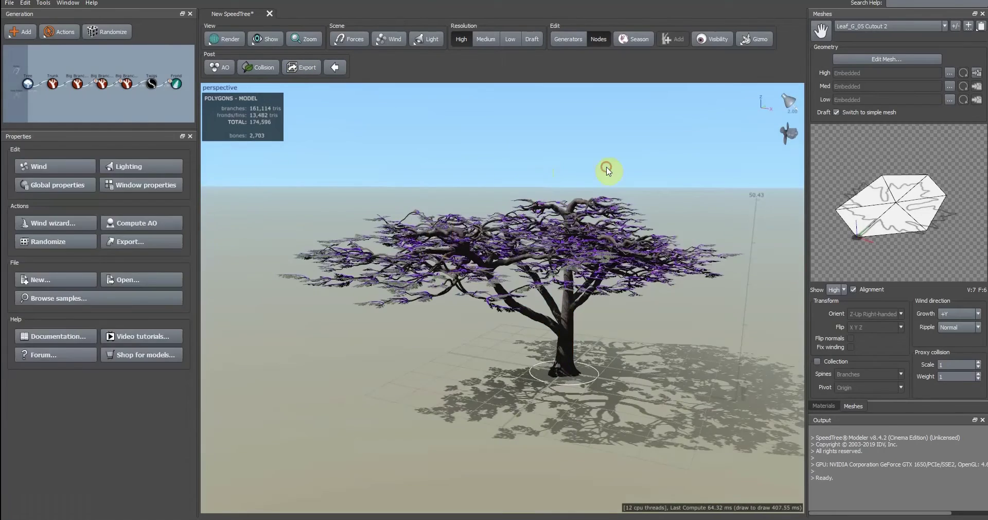
Raise the Planar 2 force on the last Big Branches generator before the twigs to 1.59
left_click(125, 84)
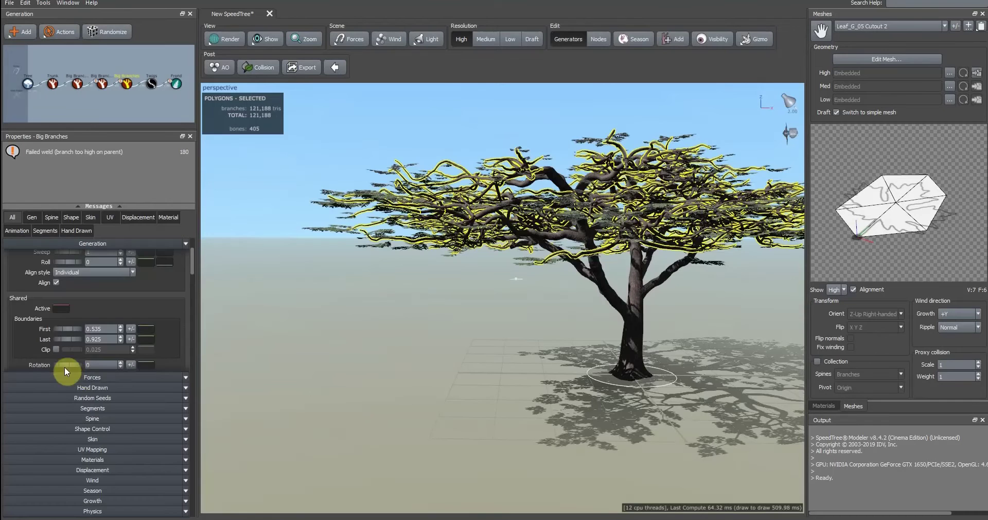
left_click(63, 376)
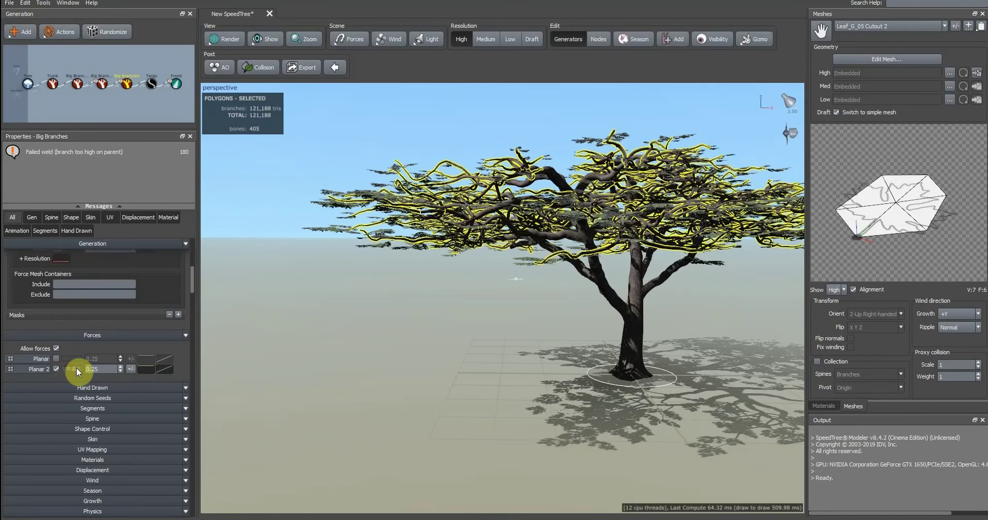
left_click_drag(76, 366, 137, 362)
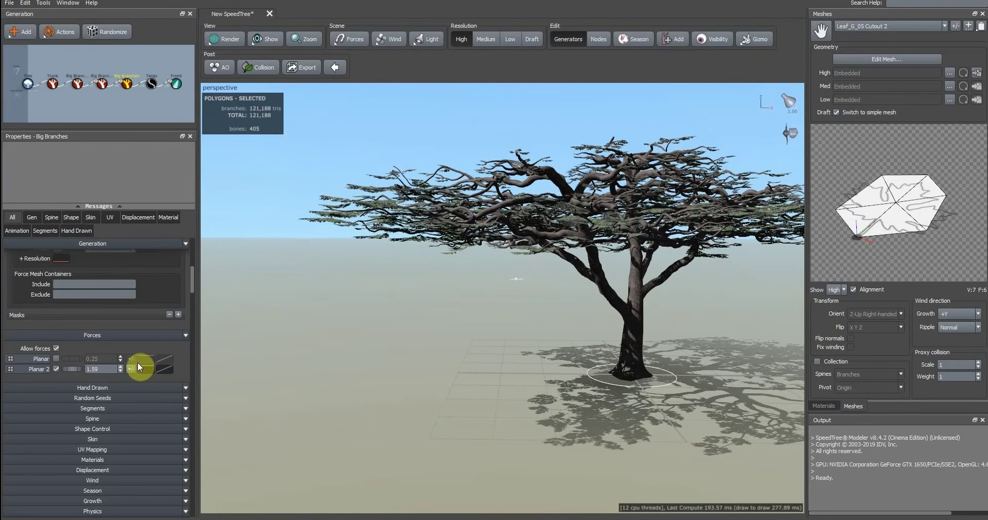
left_click_drag(456, 317, 456, 323)
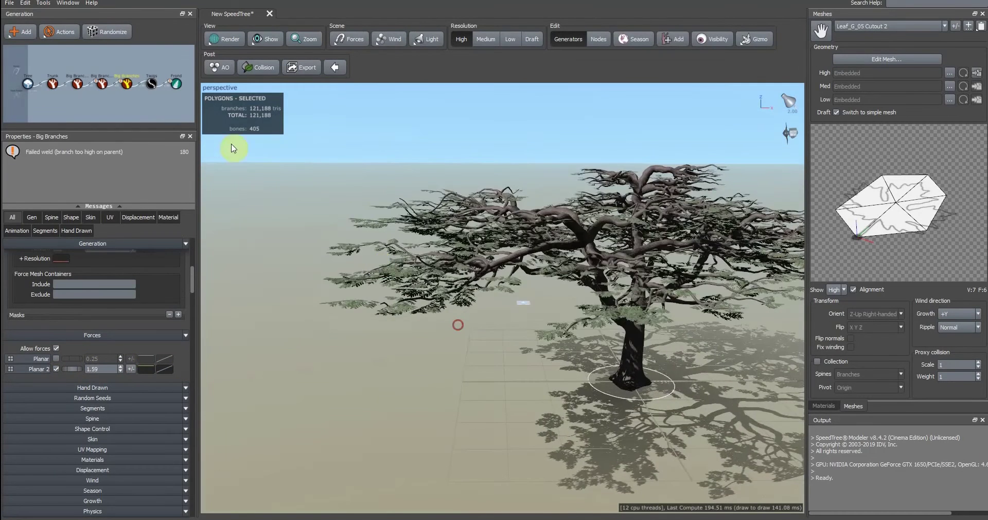
Set the spine gravity of the same Big Branches generator to 0.09 and check the crown's shape
left_click(131, 85)
left_click(50, 217)
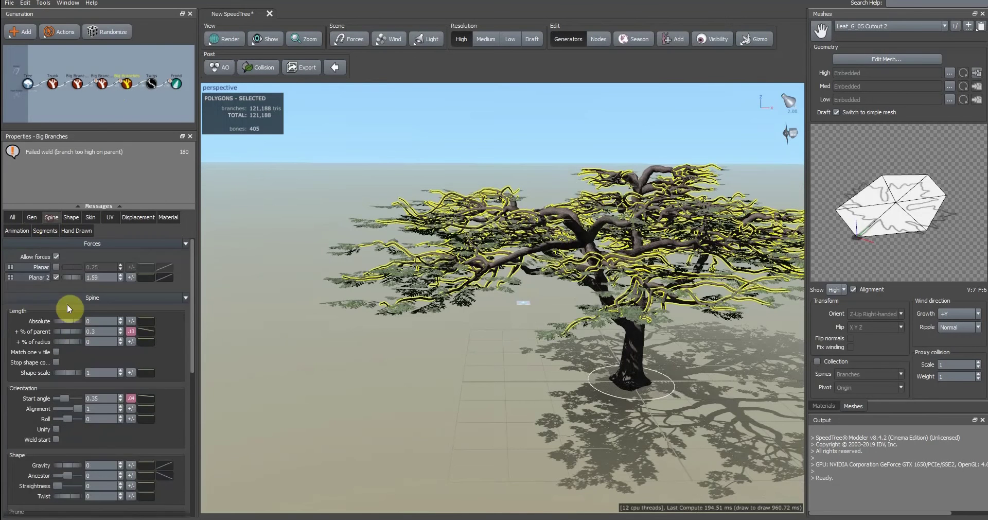
left_click_drag(70, 406, 73, 402)
left_click_drag(517, 335, 388, 352)
scroll(512, 336, "down", 3)
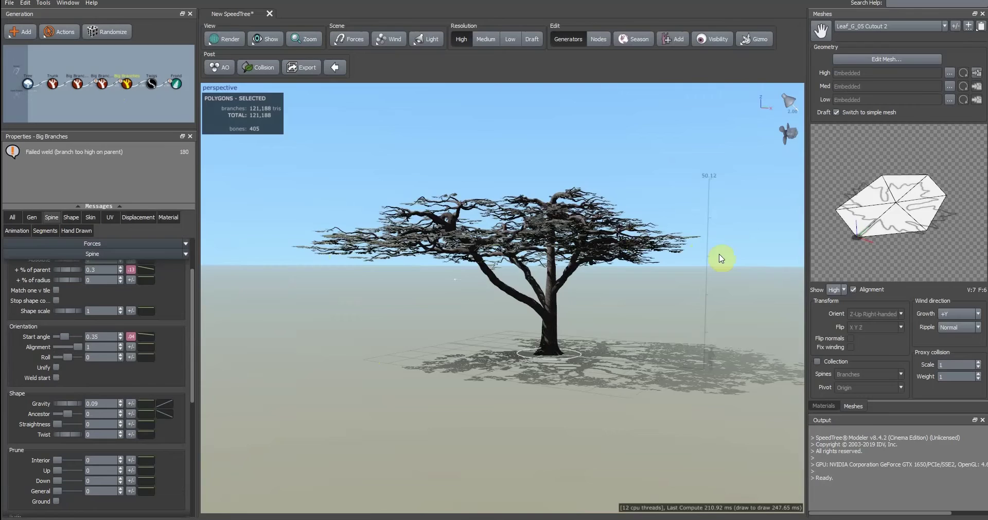
mouse_move(739, 294)
left_mouse_down()
mouse_move(712, 305)
mouse_move(711, 328)
mouse_move(730, 301)
left_mouse_up()
scroll(683, 292, "up", 5)
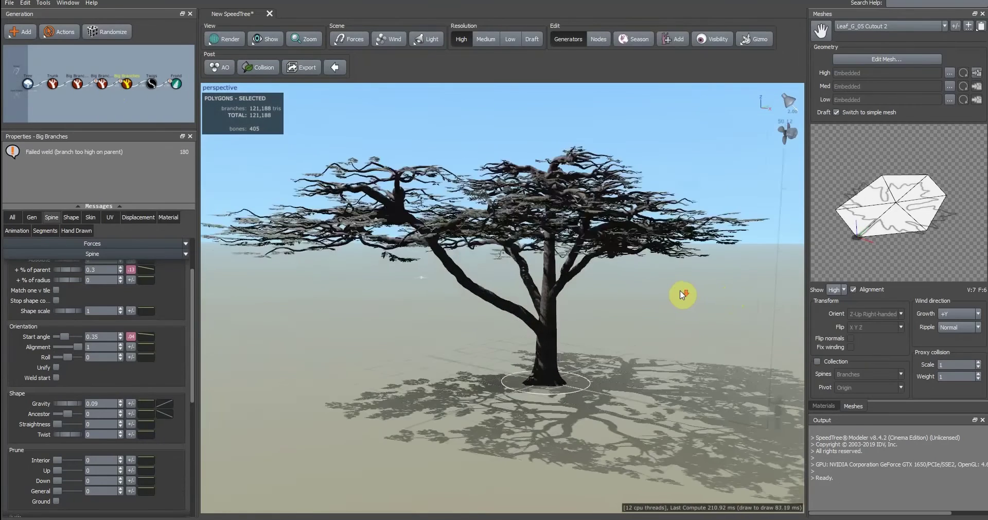
scroll(675, 290, "down", 4)
left_click_drag(666, 304, 684, 317)
scroll(659, 202, "up", 4)
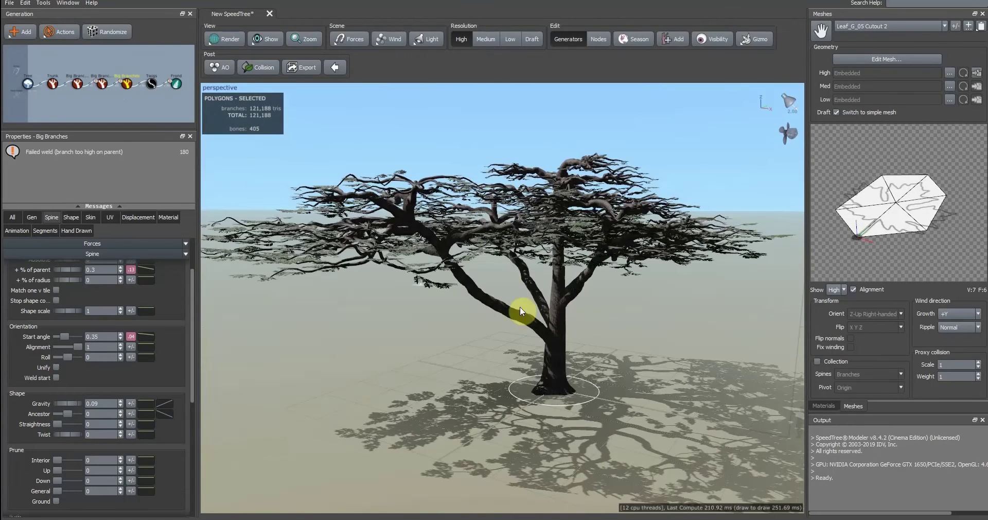
scroll(579, 319, "down", 3)
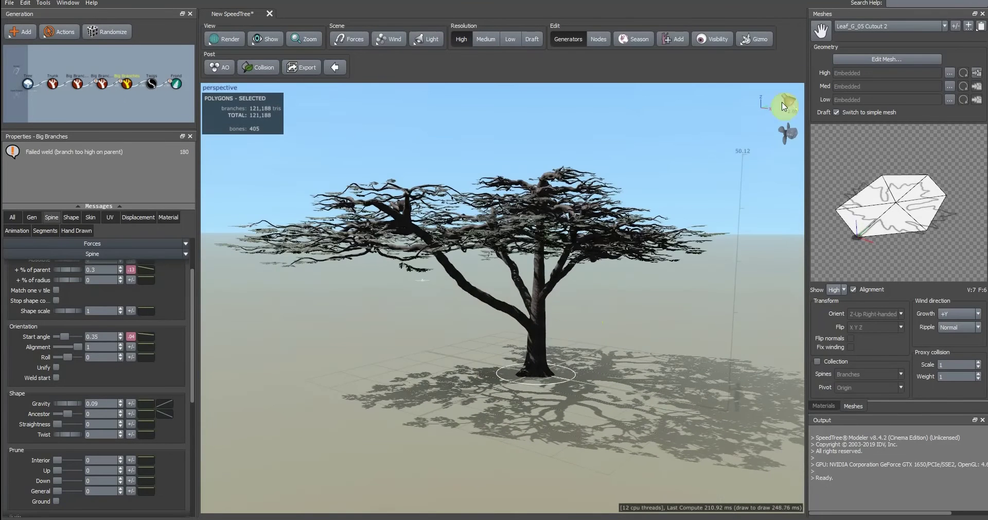
Add two new materials from the Branch_01.jpg and Branch_02.jpg texture maps
left_click(824, 405)
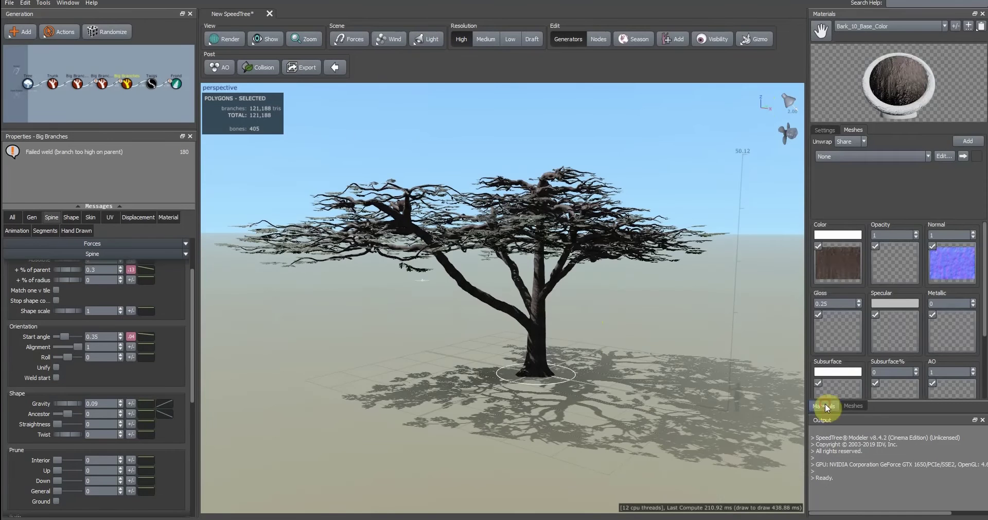
left_click(969, 26)
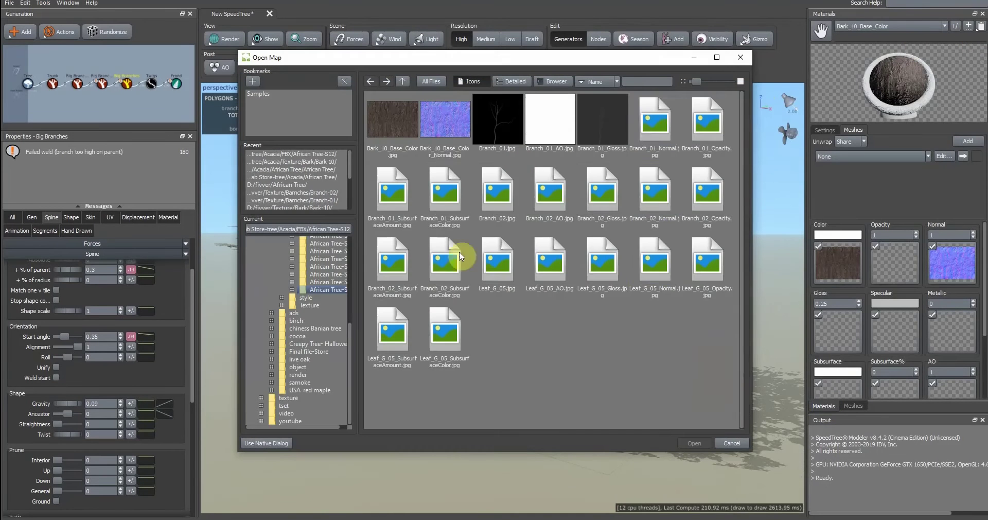
double_click(496, 134)
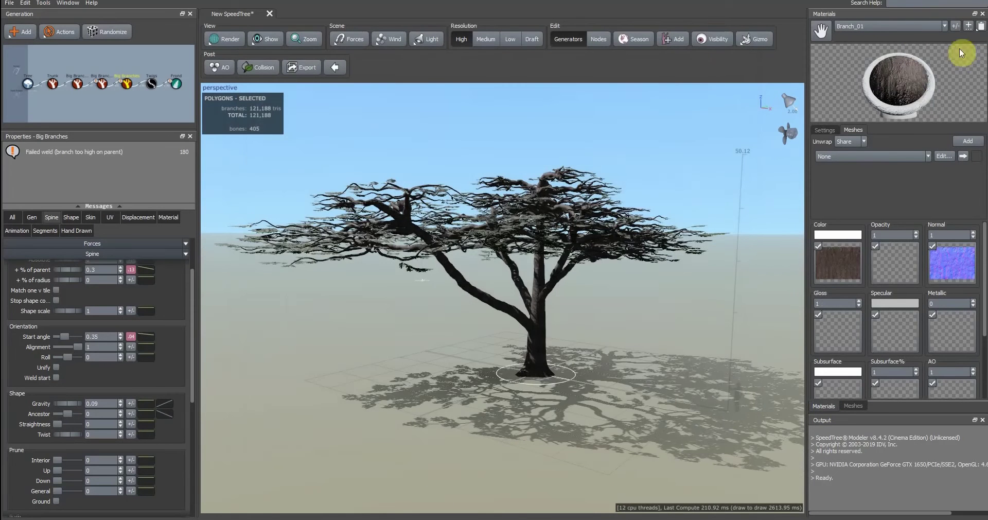
left_click(968, 26)
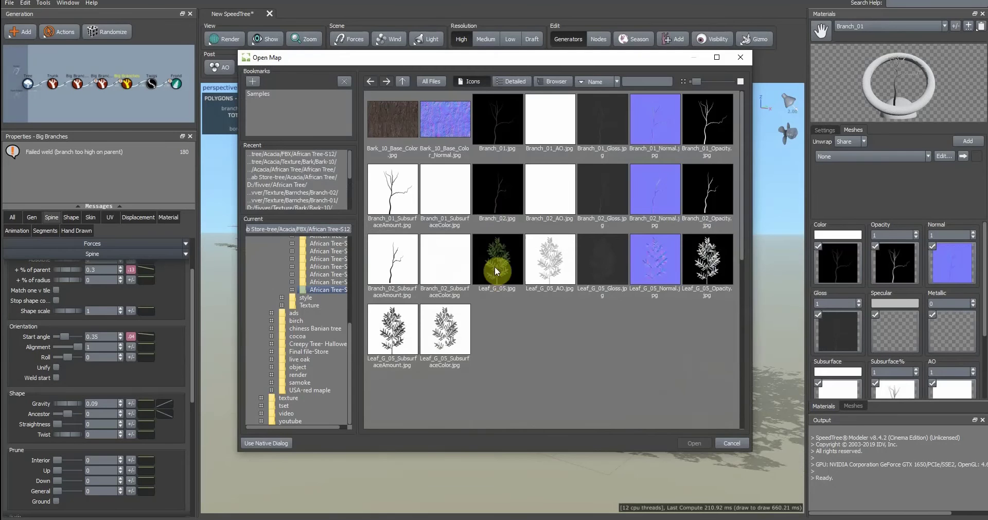
double_click(488, 202)
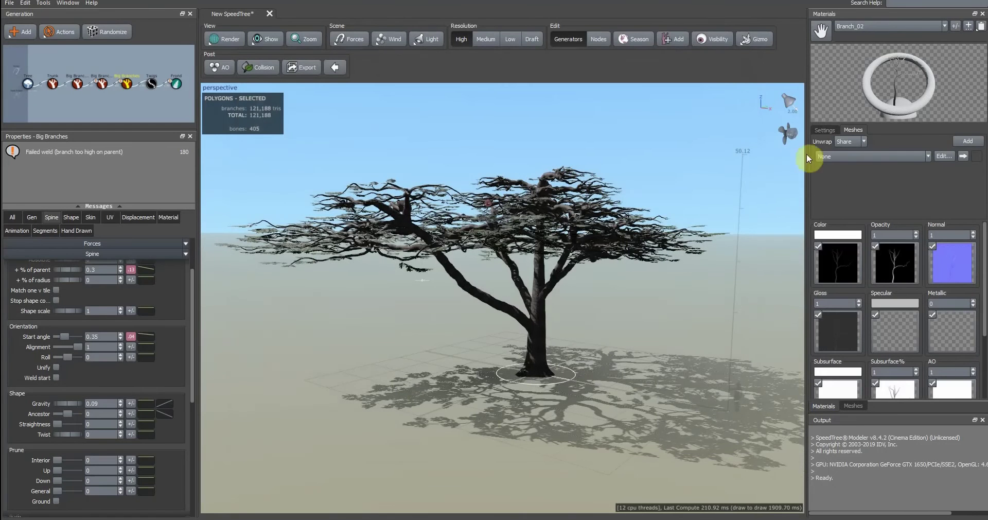
Open a new cutout mesh for Branch_02 and add points at the stem base and tip, with the pivot at the base
left_click(824, 131)
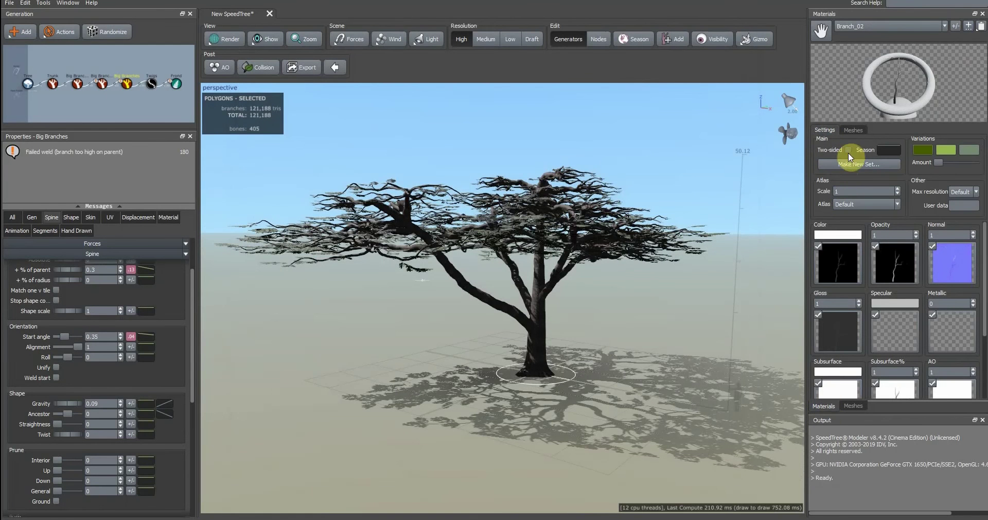
left_click(853, 130)
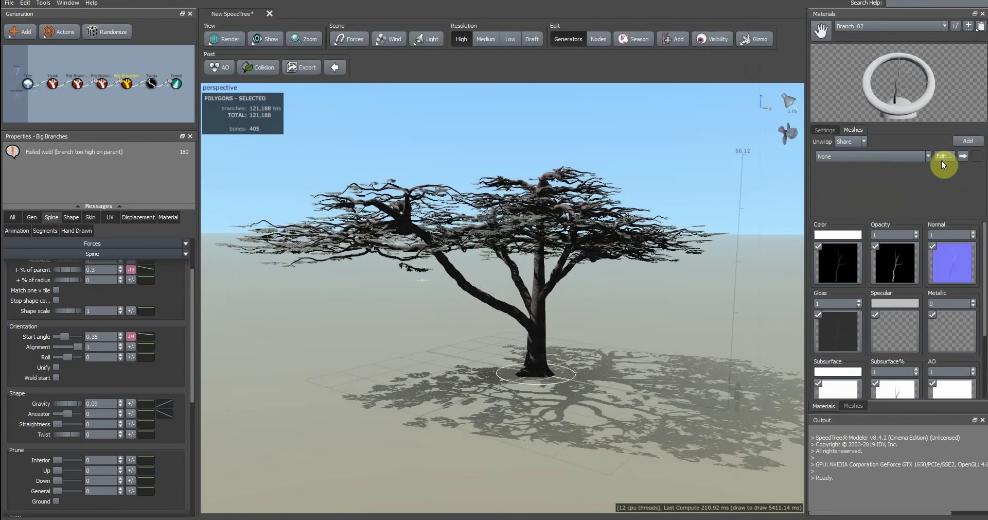
left_click(945, 157)
left_click(423, 415)
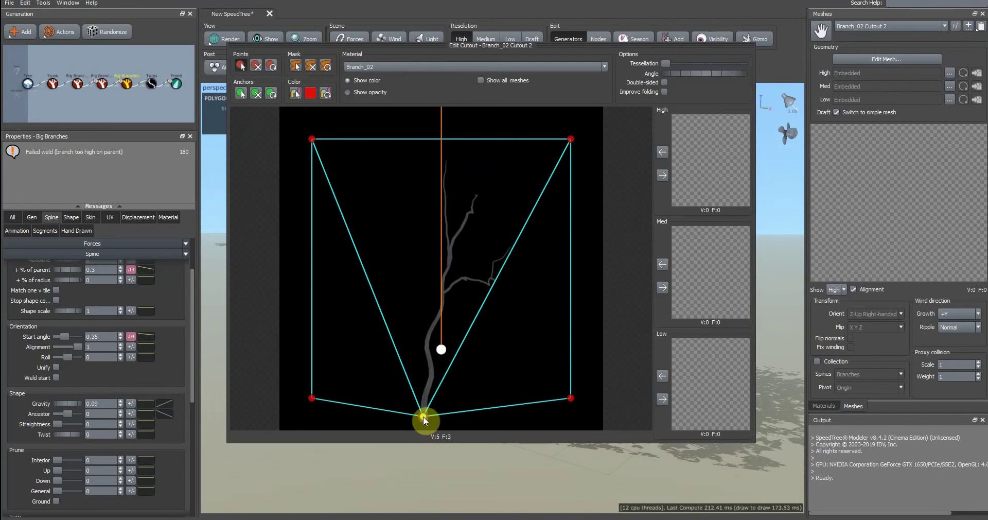
left_click(441, 154)
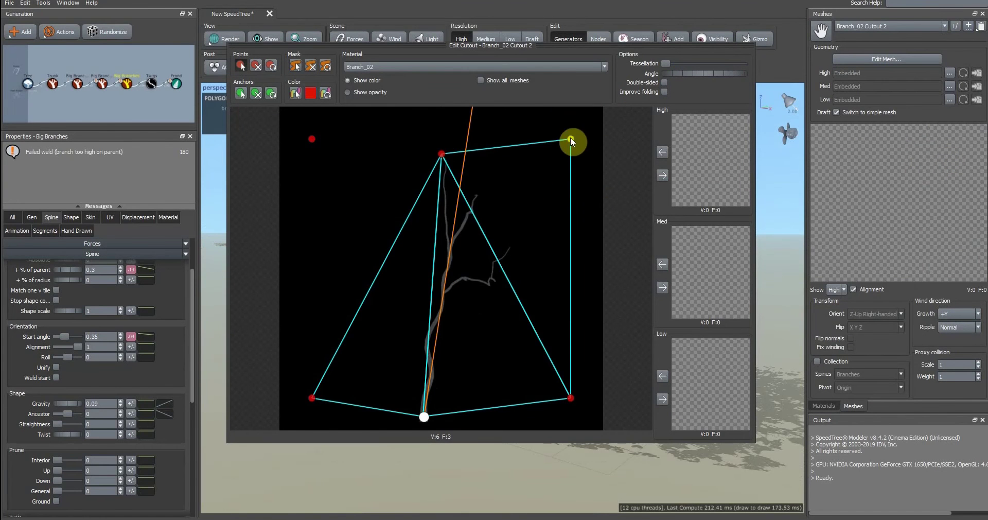
Pull the Branch_02 cutout's corner points in around the twig and store the outline as the High mesh
left_click_drag(571, 139, 521, 241)
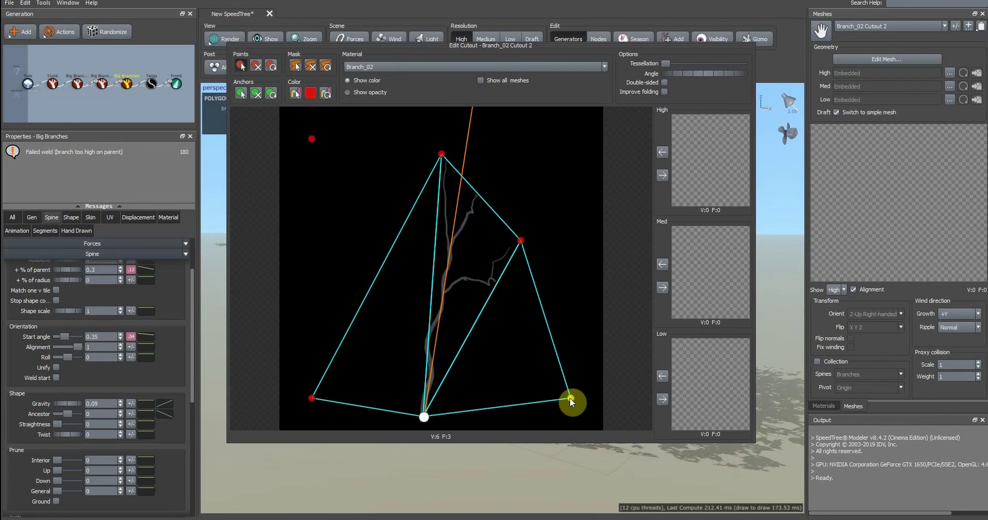
left_click_drag(570, 397, 492, 296)
left_click_drag(311, 140, 382, 183)
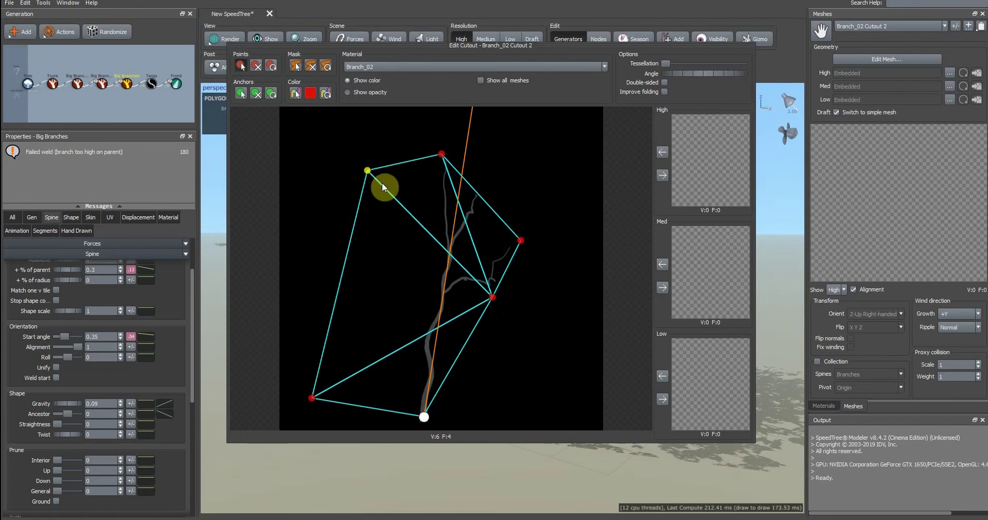
left_click_drag(382, 184, 389, 192)
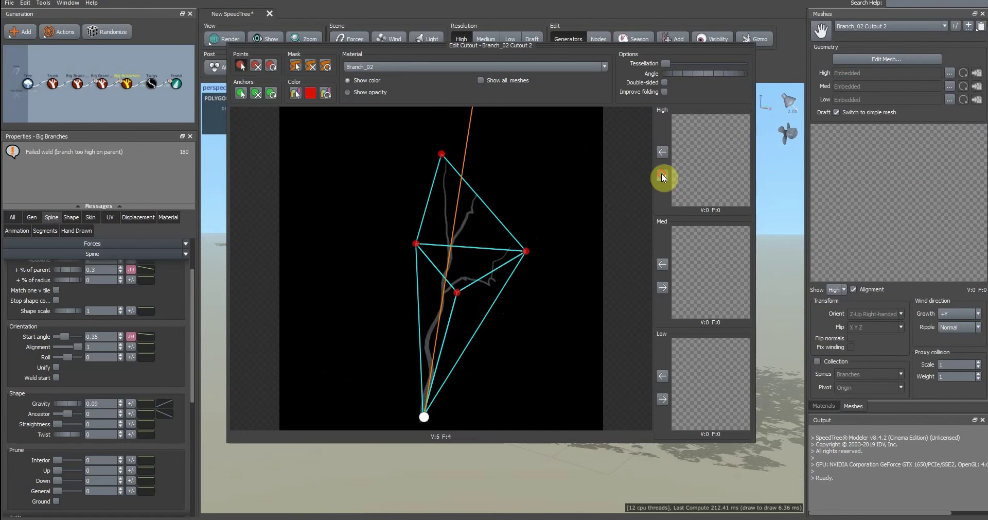
left_click(662, 176)
left_click(637, 4)
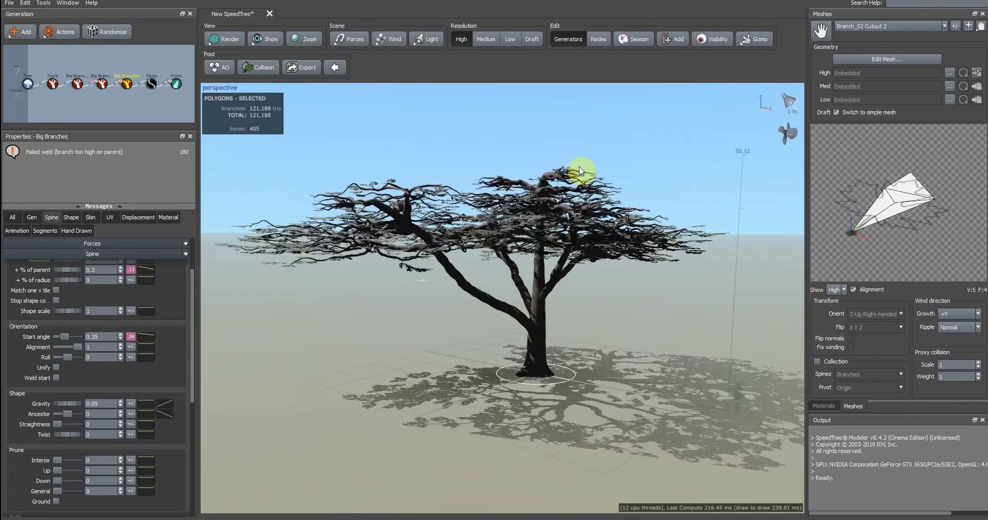
Switch to the Branch_01 material and open a new cutout mesh for it in the cutout editor
mouse_move(665, 174)
left_mouse_down()
mouse_move(664, 195)
mouse_move(633, 232)
mouse_move(661, 194)
left_mouse_up()
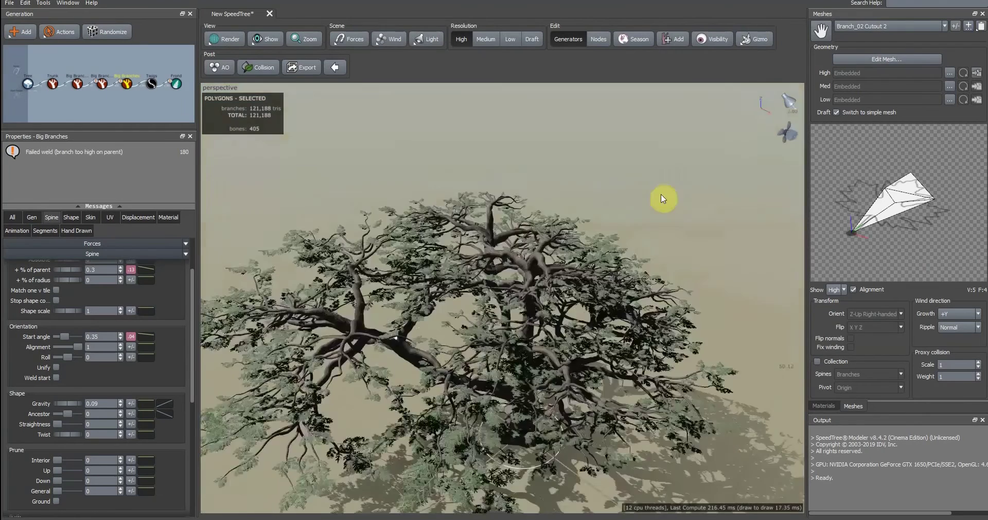
scroll(661, 190, "down", 3)
left_click(824, 406)
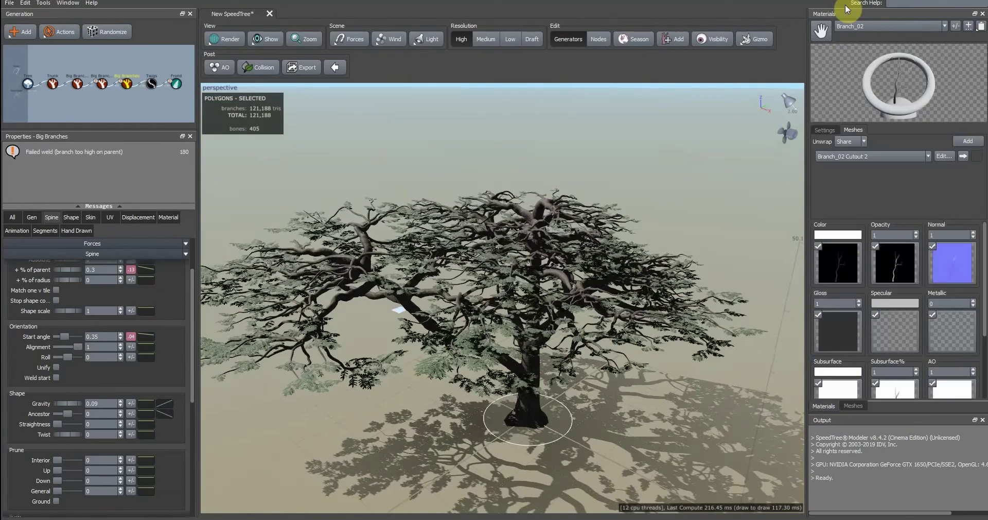
left_click(856, 24)
left_click(860, 47)
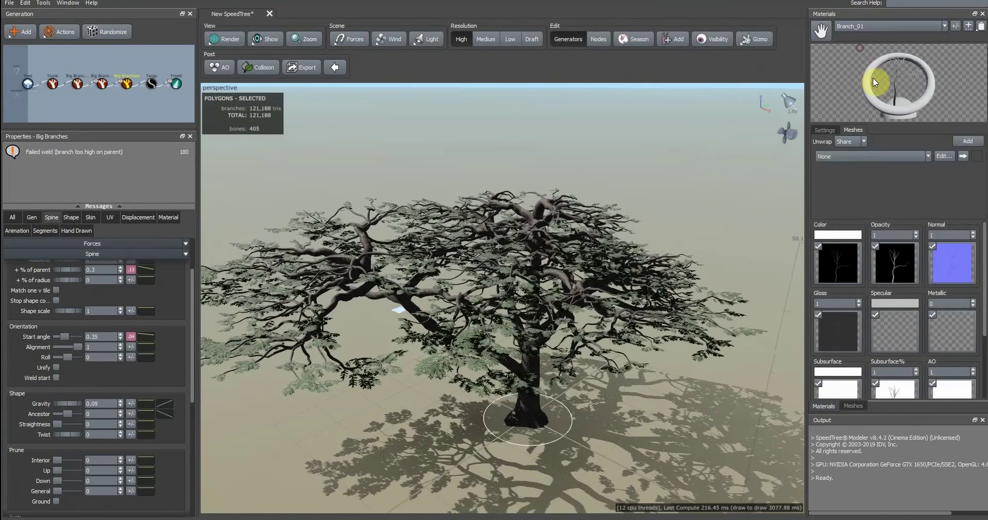
left_click(823, 130)
left_click(853, 130)
left_click(949, 155)
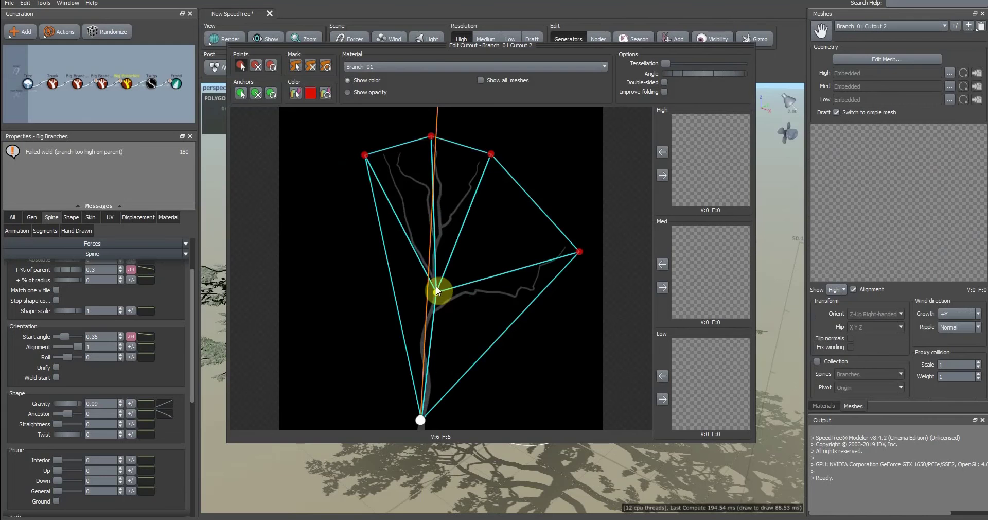
Fit the Branch_01 cutout around the branch with a point at the mid-stem fork and store it as the High mesh
left_click_drag(436, 286, 438, 282)
left_click(664, 177)
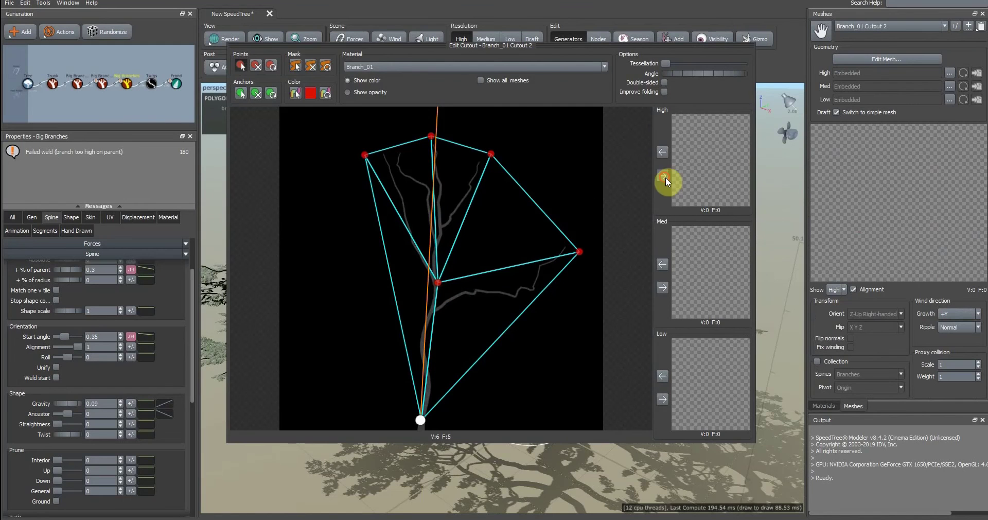
left_click(664, 177)
left_click(610, 4)
Add a Leaf Mesh generator to the first Big Branches generator and set its leaf size to 3.7
left_click(78, 84)
right_click(79, 85)
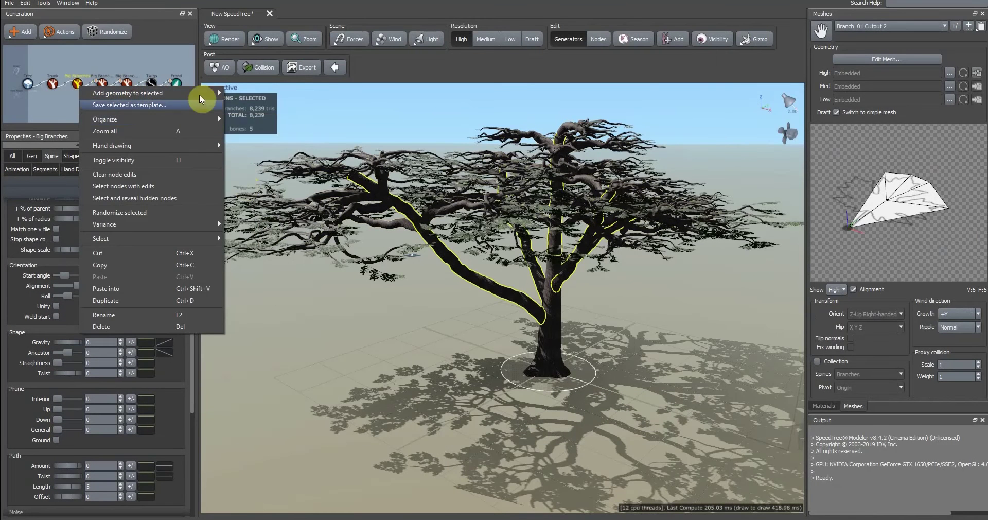
mouse_move(199, 93)
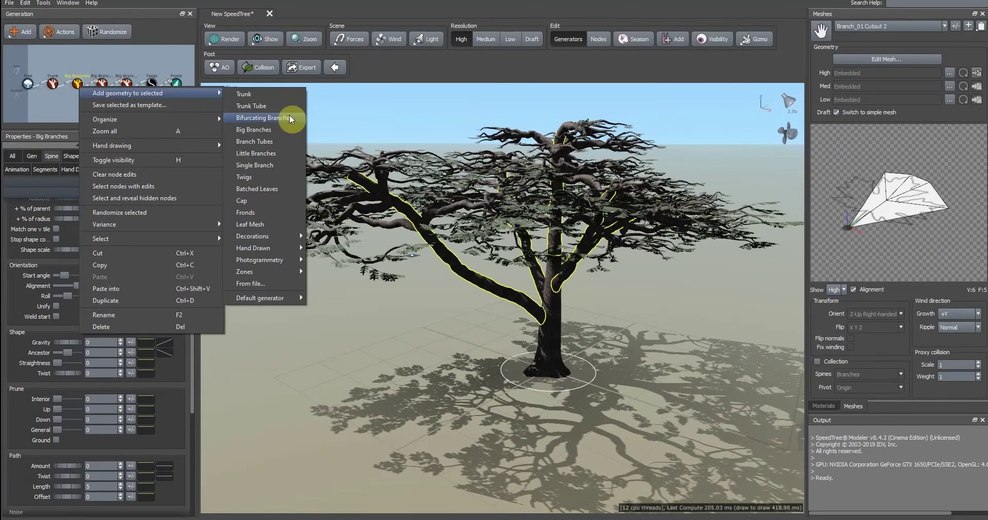
left_click(251, 225)
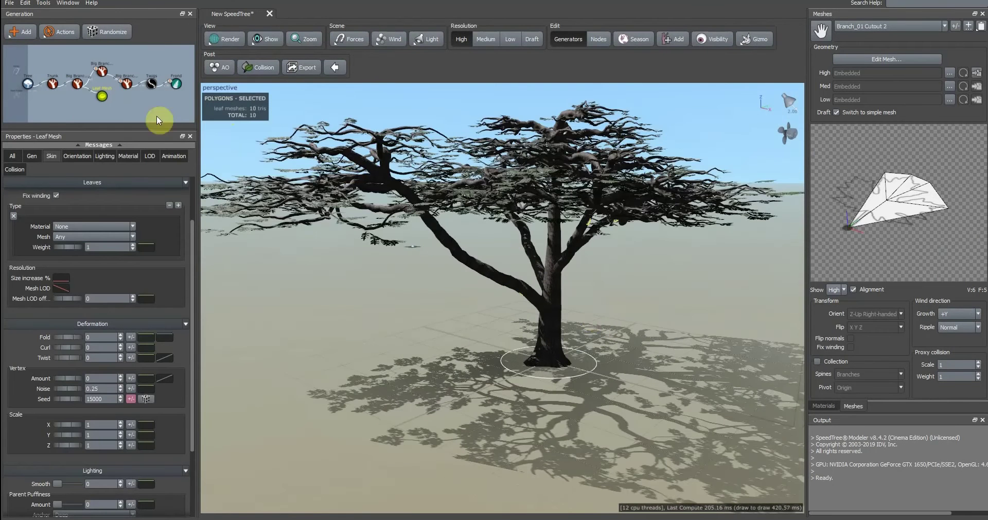
left_click(53, 156)
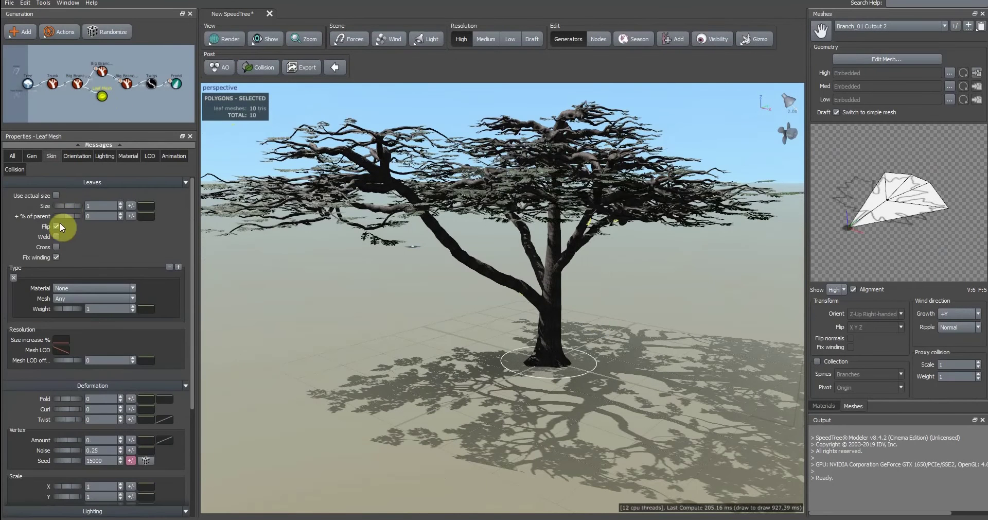
left_click_drag(73, 204, 208, 198)
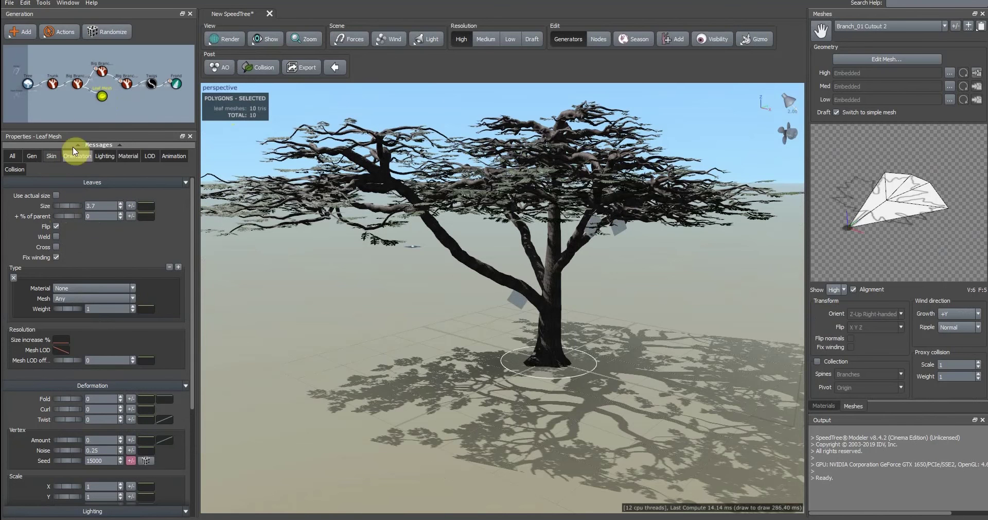
Assign the Branch_01 material to the leaf mesh and add a second type that uses the Branch_02 material
left_click(121, 155)
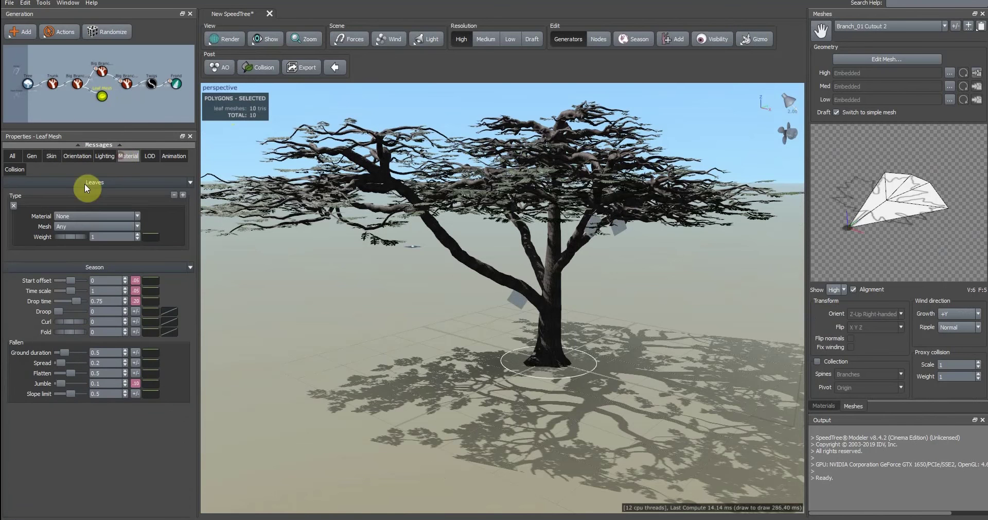
left_click(80, 217)
left_click(82, 245)
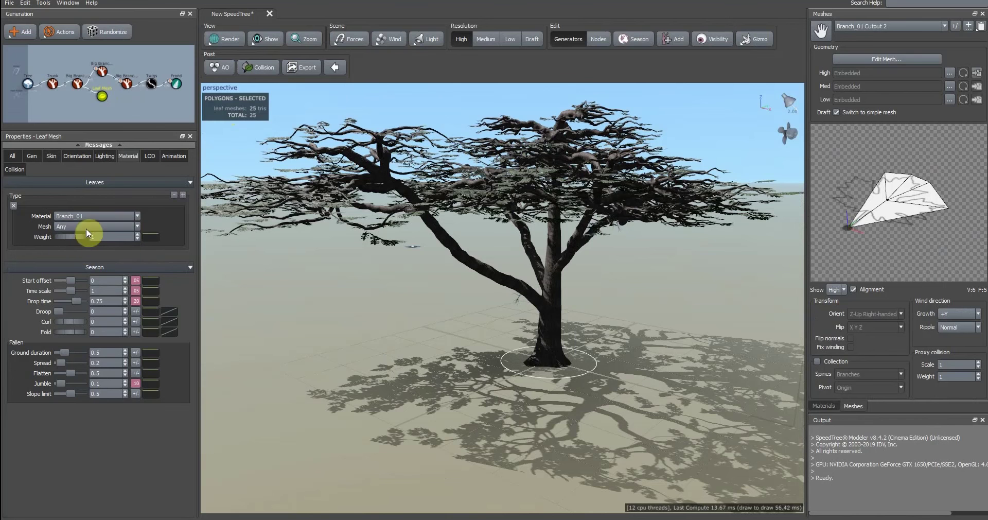
left_click(180, 196)
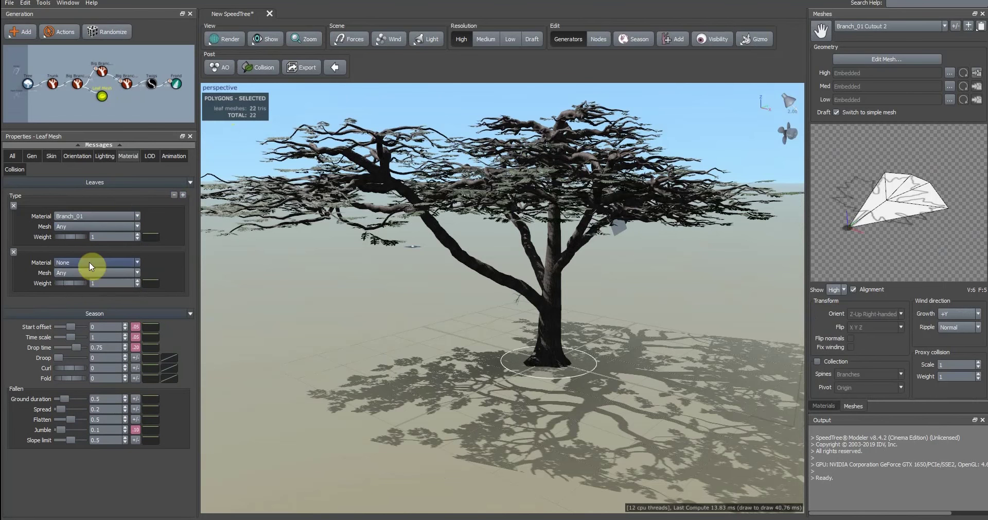
left_click(70, 300)
Set the leaf mesh size to 8.64 with a variance of 0.5
mouse_move(604, 240)
left_mouse_down()
mouse_move(582, 245)
mouse_move(598, 239)
left_mouse_up()
scroll(588, 241, "up", 4)
scroll(588, 243, "up", 3)
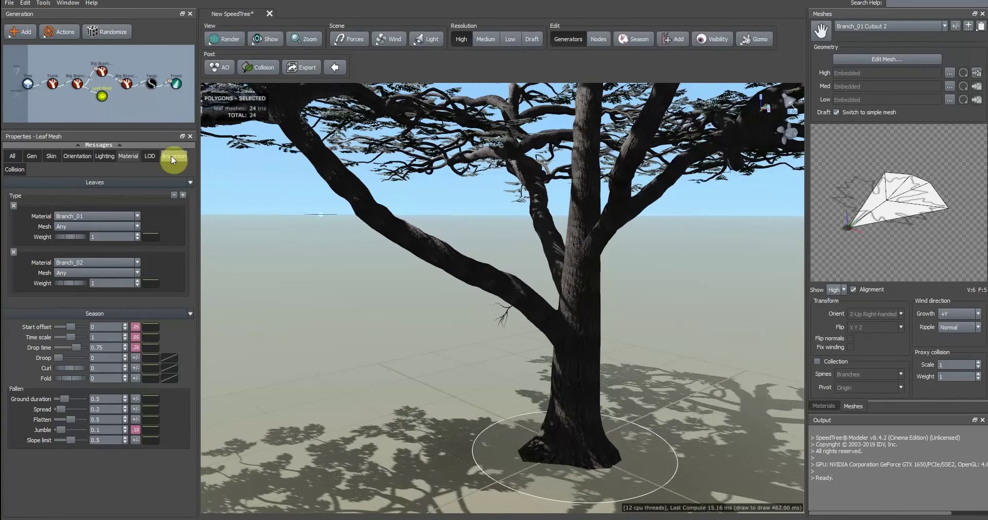
left_click(54, 158)
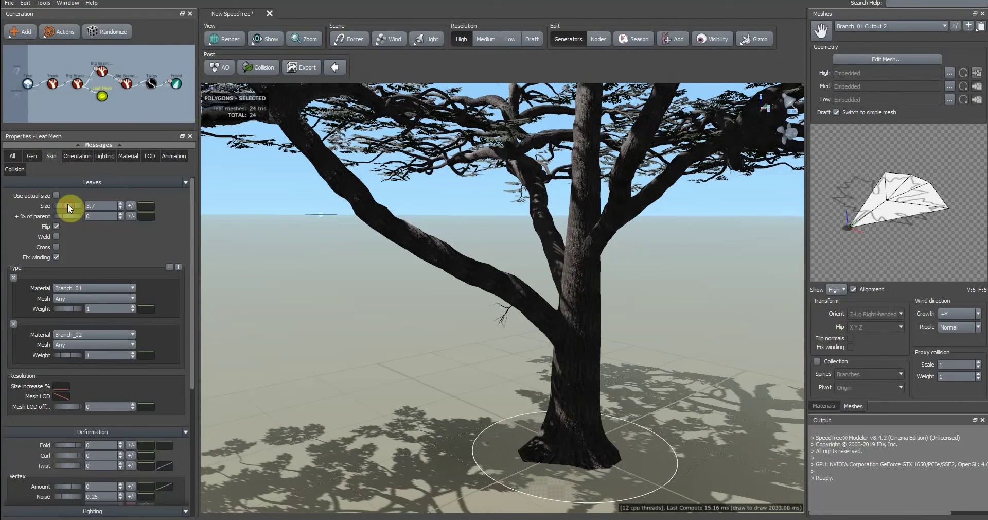
left_click_drag(91, 207, 322, 205)
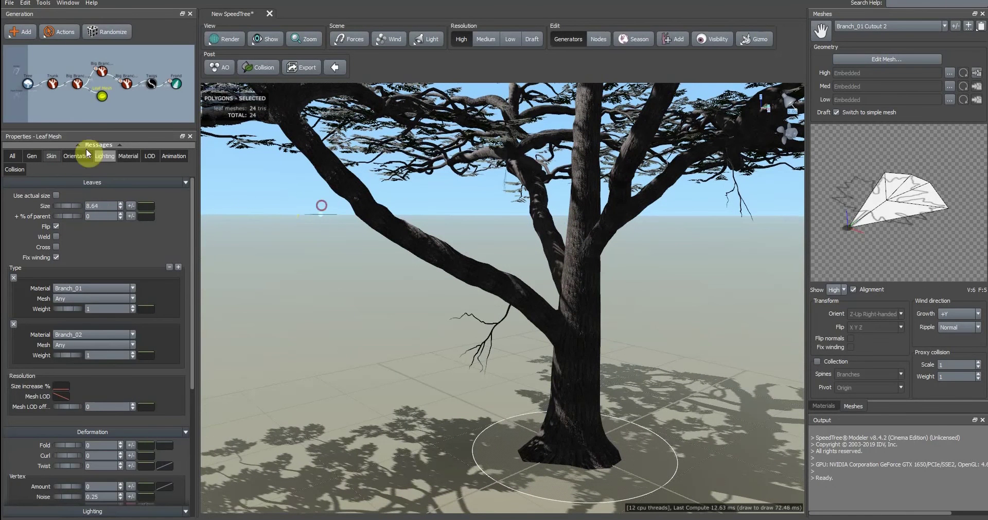
left_click(129, 204)
type(".")
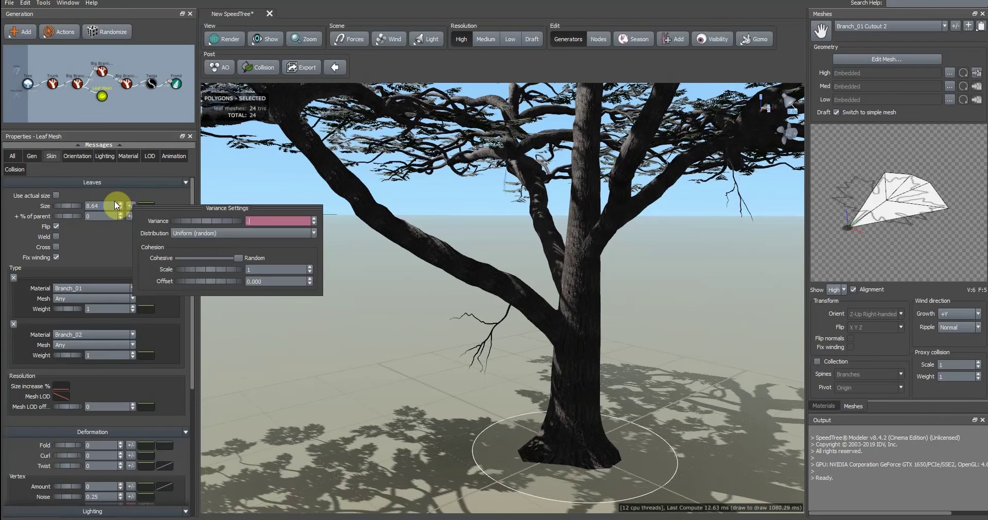
type("5")
key("Return")
Turn the small branch meshes with final orientation adjustments of 0.26 for Right and 0.69 for Out
scroll(507, 250, "down", 3)
left_click_drag(517, 245, 509, 244)
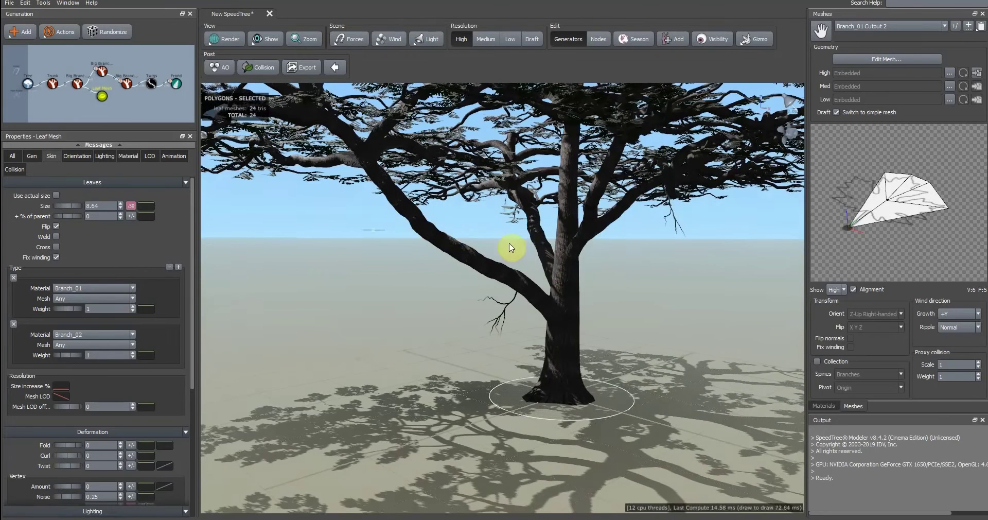
left_click(85, 157)
left_click_drag(53, 360, 89, 374)
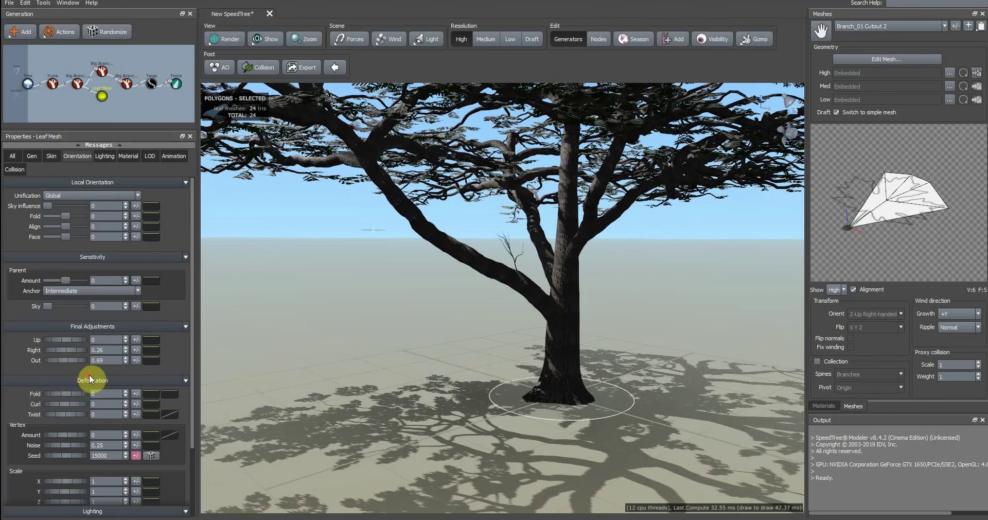
Set the number of small branch meshes to 7 and their Out orientation adjustment to 0.42
left_click_drag(419, 270, 431, 272)
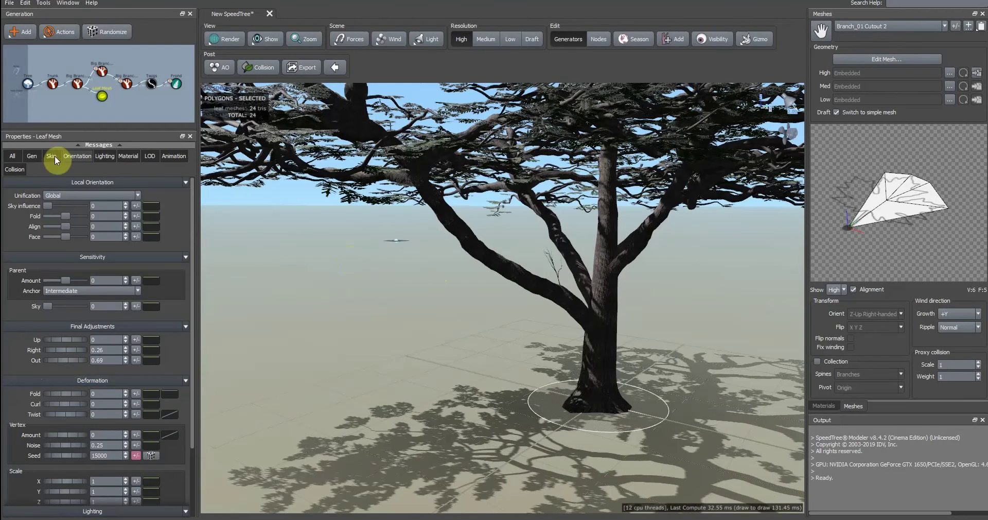
left_click(35, 156)
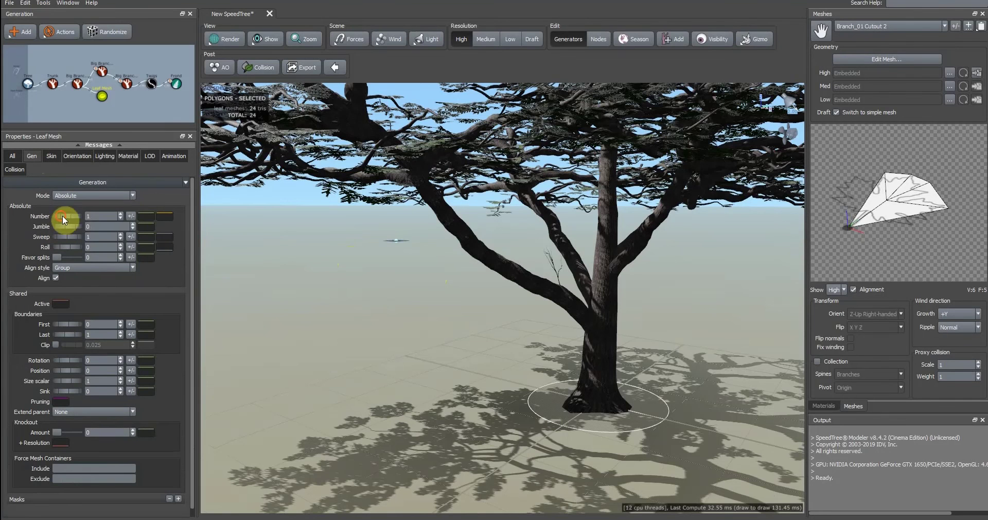
left_click_drag(62, 215, 113, 214)
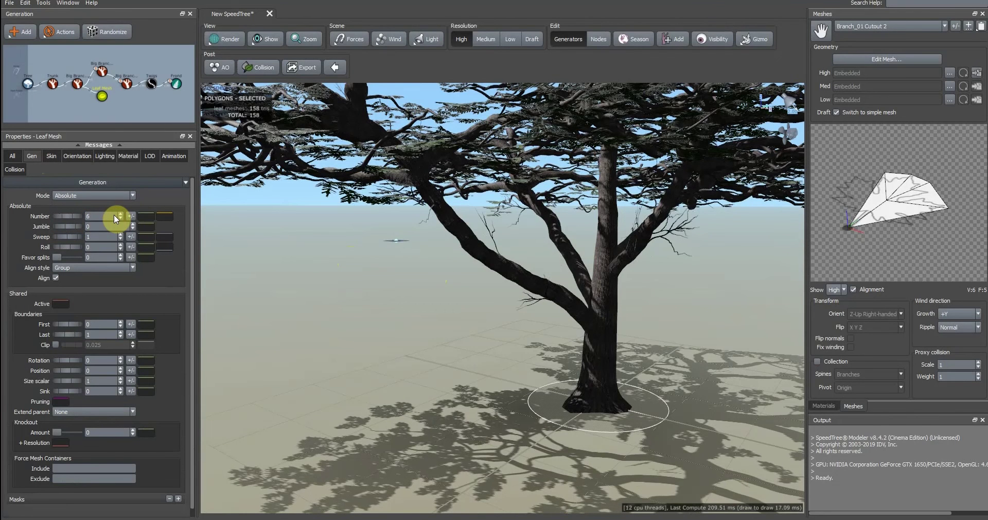
left_click_drag(469, 198, 420, 189)
scroll(438, 243, "up", 5)
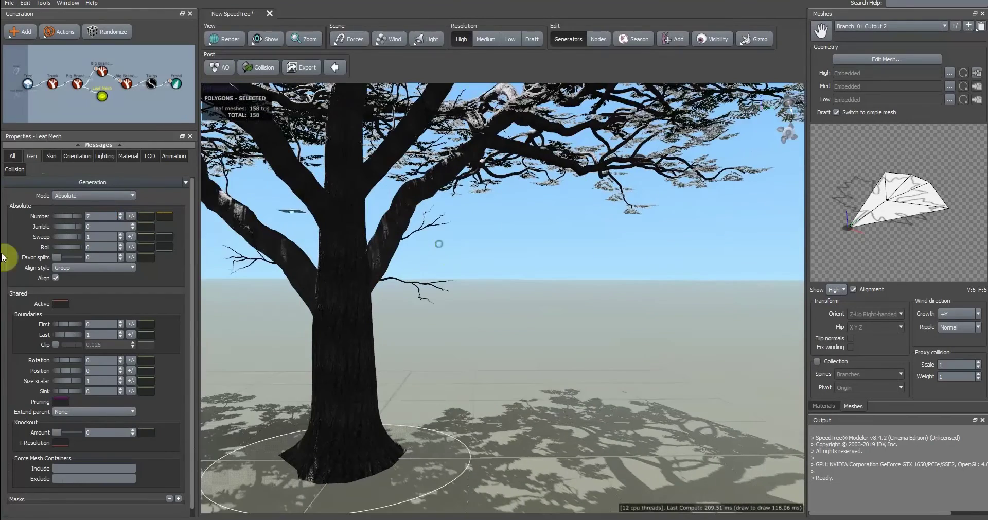
left_click(71, 157)
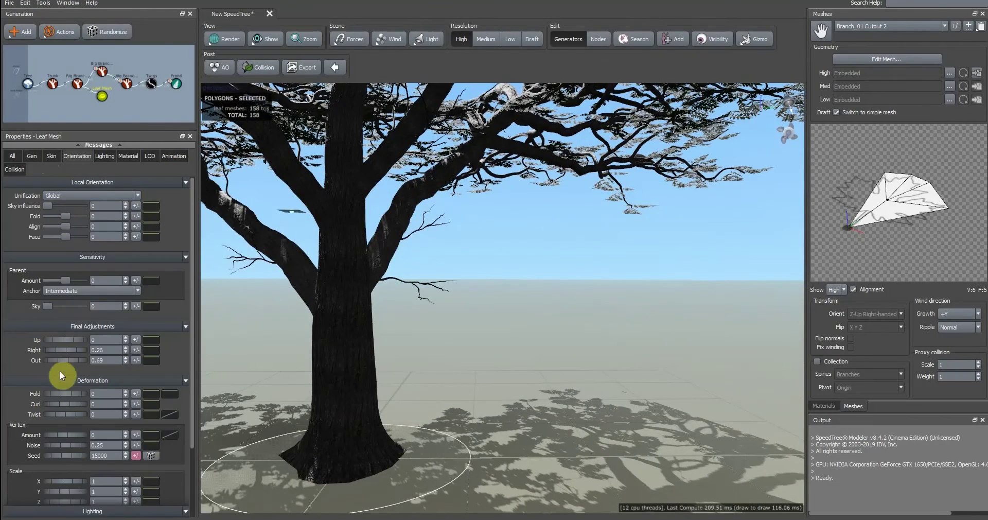
left_click_drag(58, 362, 44, 357)
Set the number of small branch meshes to 8
left_click_drag(261, 317, 453, 269)
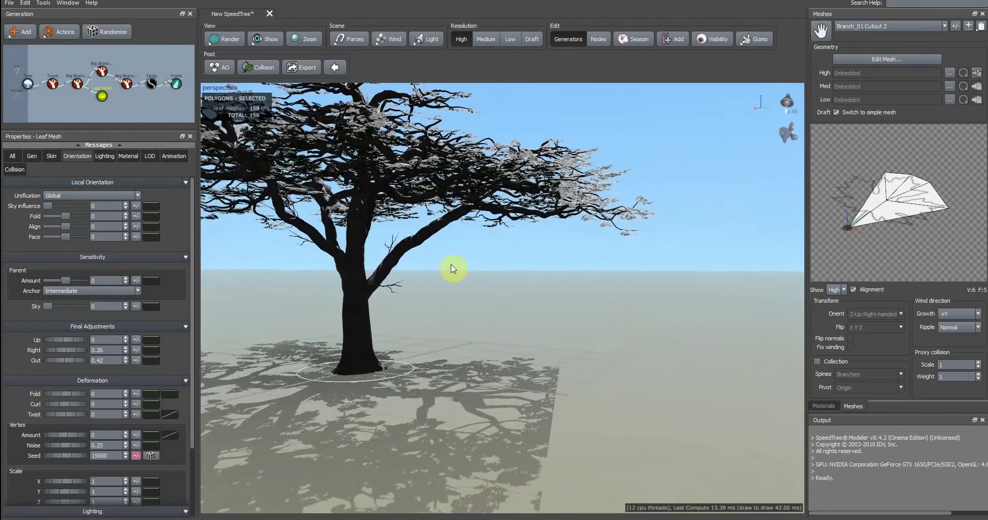
left_click(31, 156)
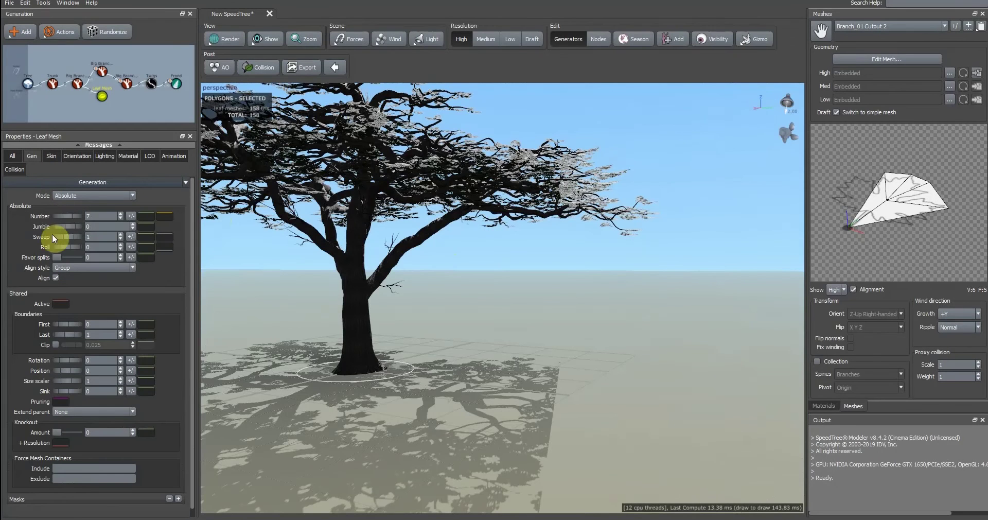
left_click_drag(61, 214, 71, 215)
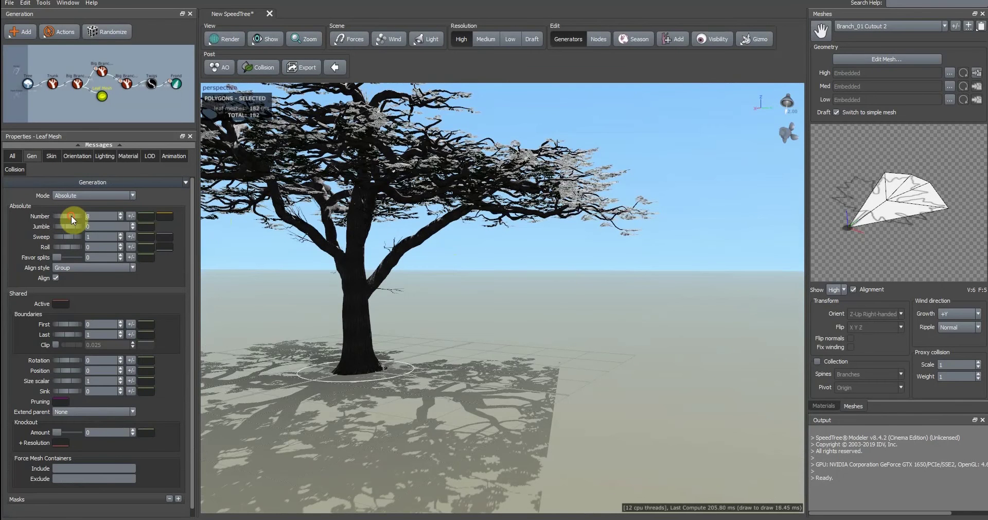
Duplicate the Leaf Mesh generator and attach the copy to the Big Branches generator that carries the twigs
right_click_drag(566, 272, 576, 283)
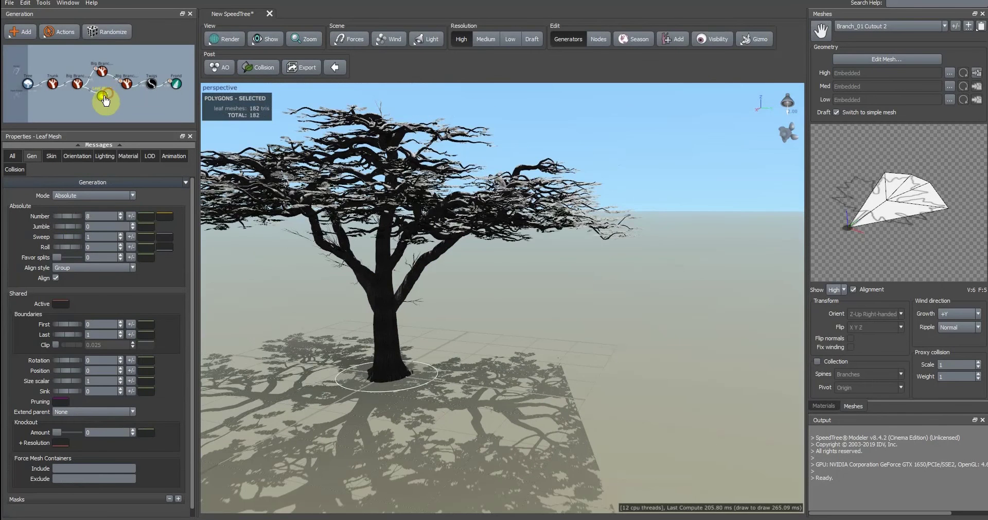
left_click(103, 95)
key("ctrl+d")
left_click_drag(102, 106, 128, 87)
Set the duplicated leaf mesh's size to 2
left_click_drag(526, 139, 587, 152)
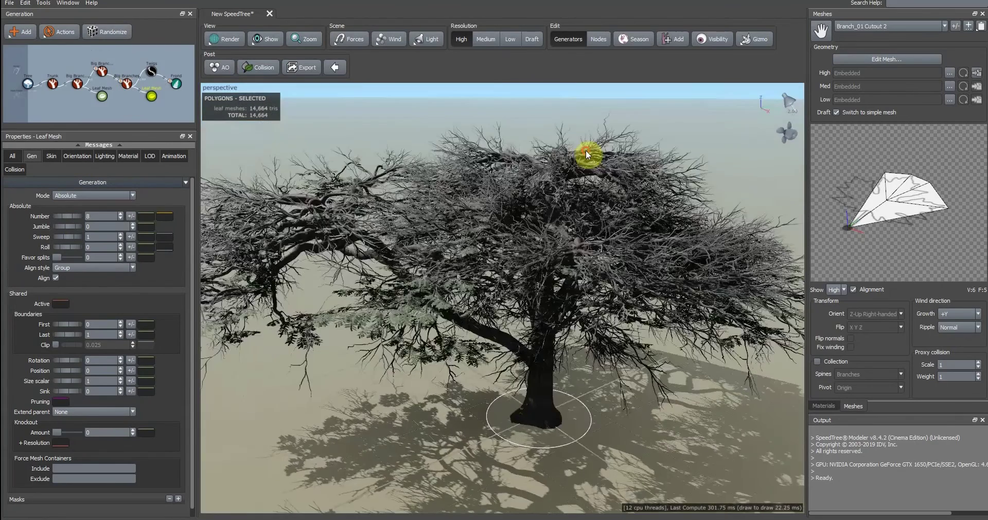
scroll(602, 165, "up", 2)
left_click(50, 157)
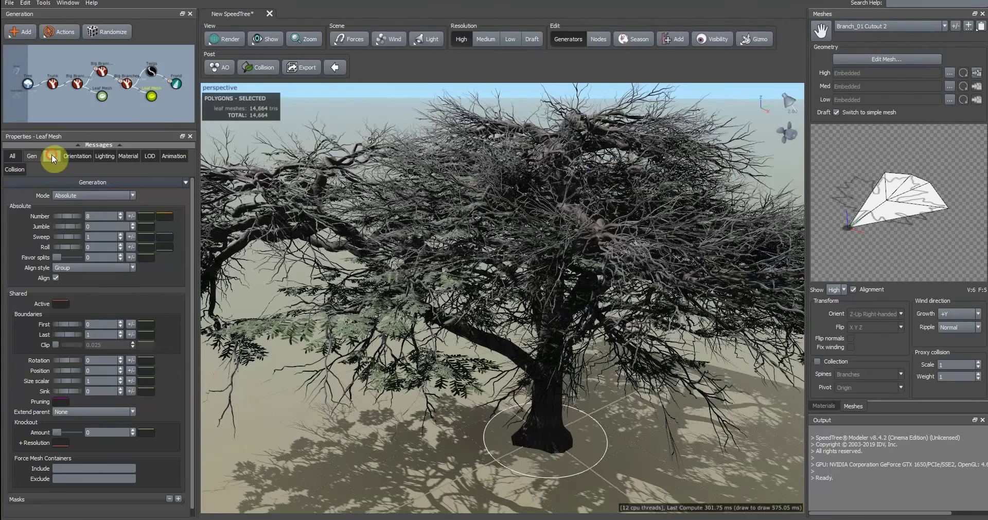
double_click(89, 206)
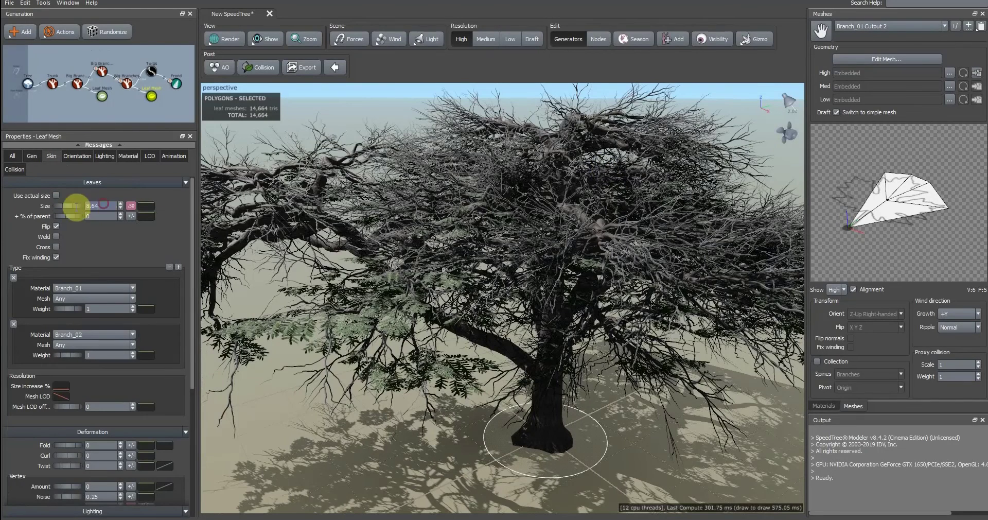
type("2")
key("Return")
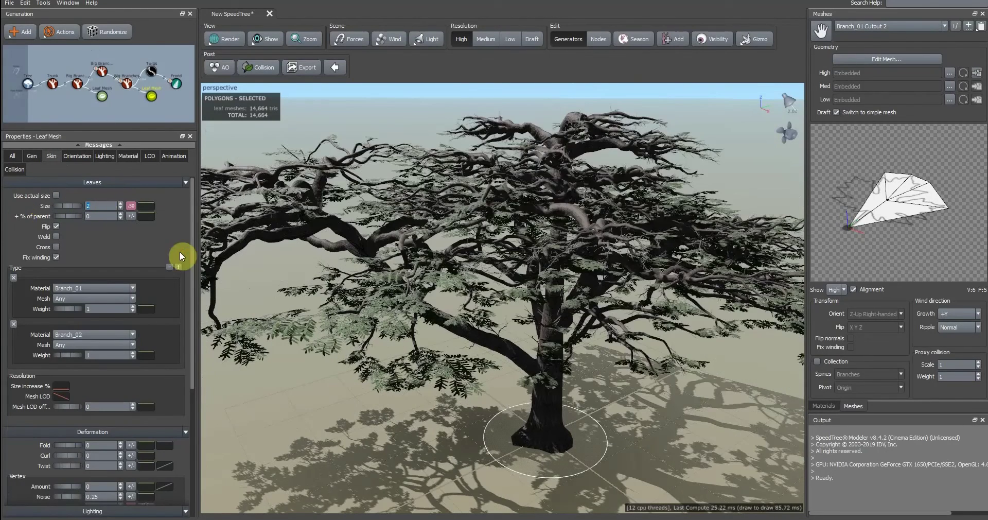
Set the duplicated leaf mesh's size to 3.64 and check the crown from several sides
left_click_drag(473, 253, 506, 252)
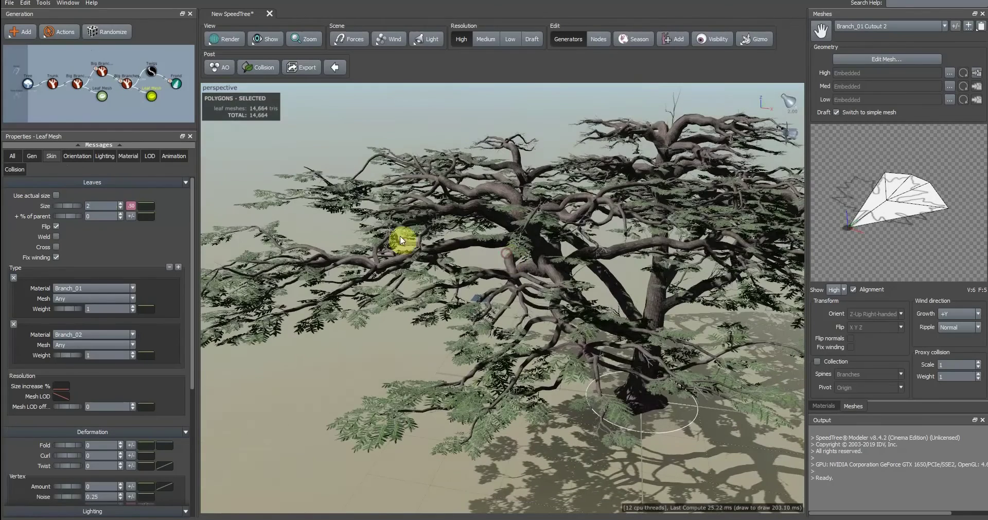
left_click_drag(63, 205, 147, 211)
left_click_drag(604, 273, 513, 201)
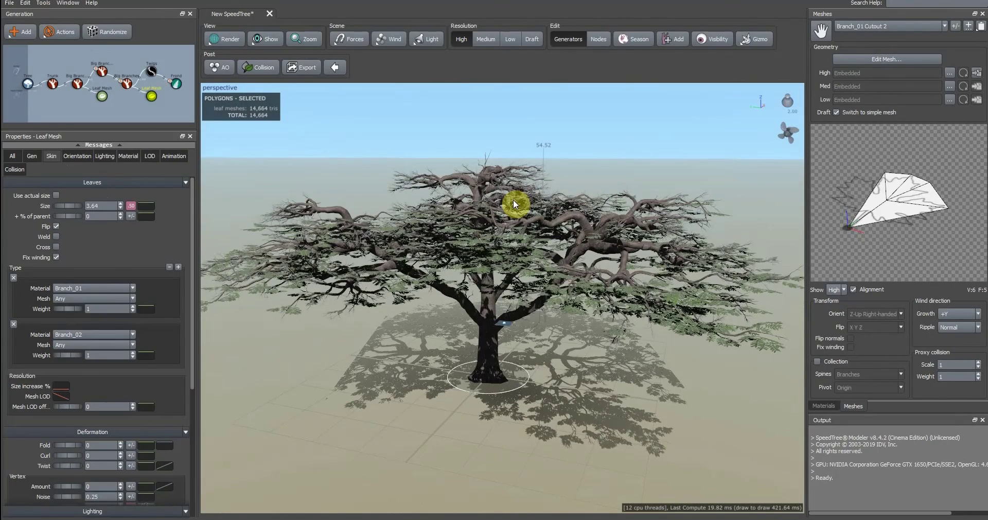
left_click_drag(511, 278, 377, 287)
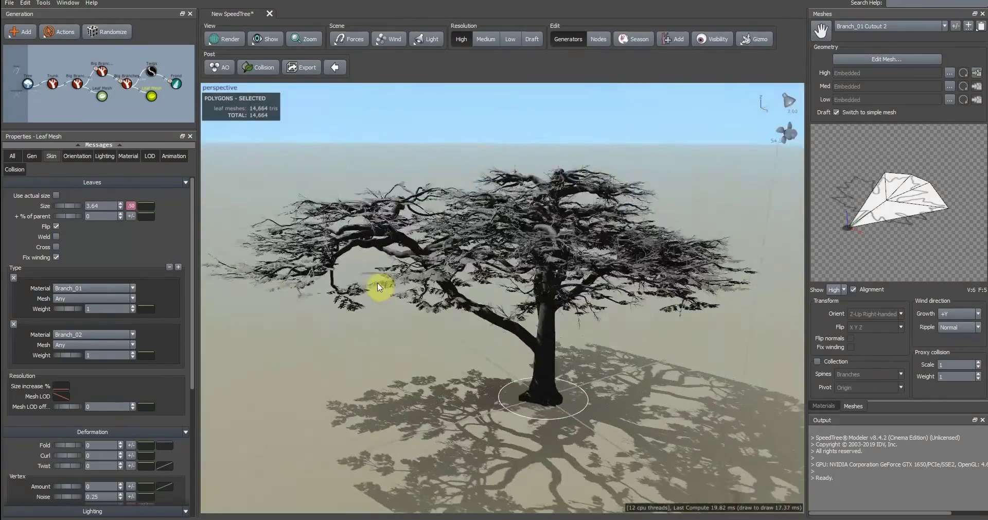